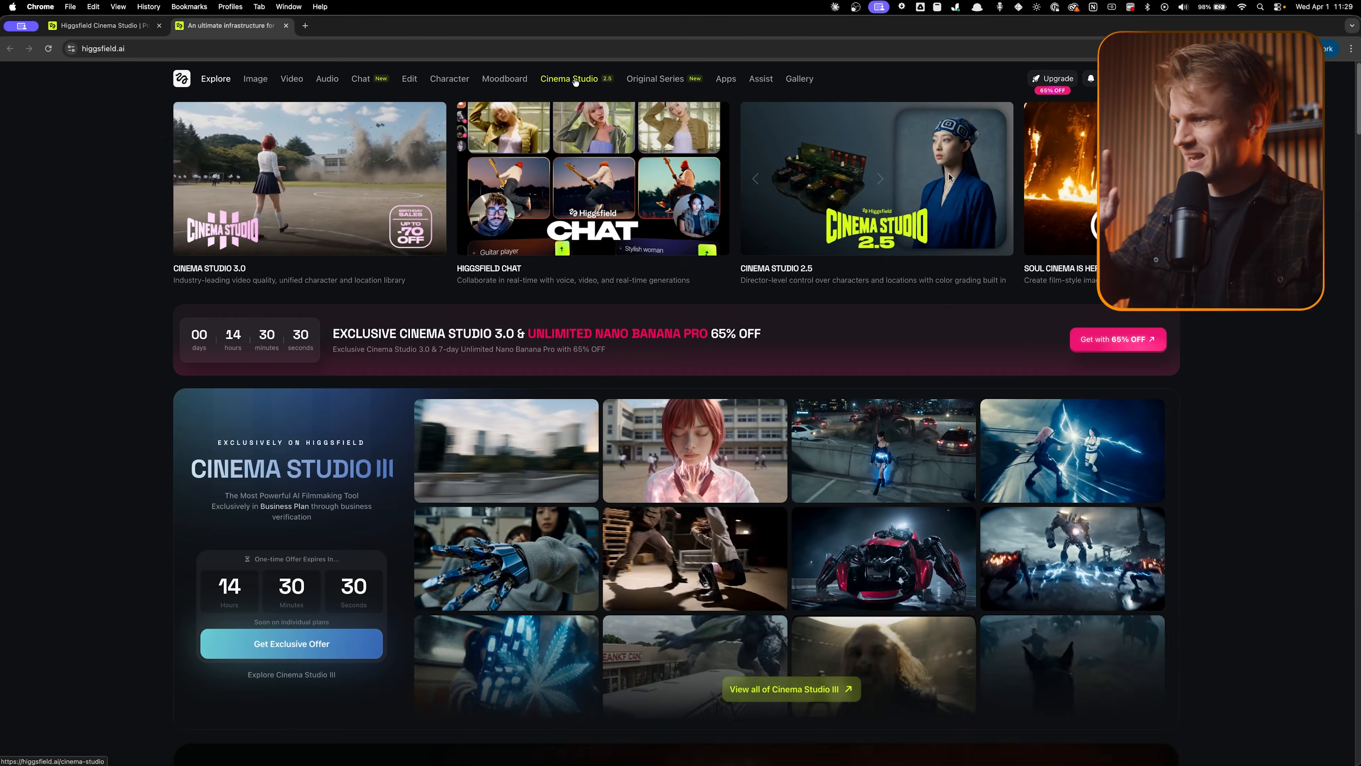
Open Cinema Studio and review the shot-type and aspect-ratio options for video generation.
click(574, 80)
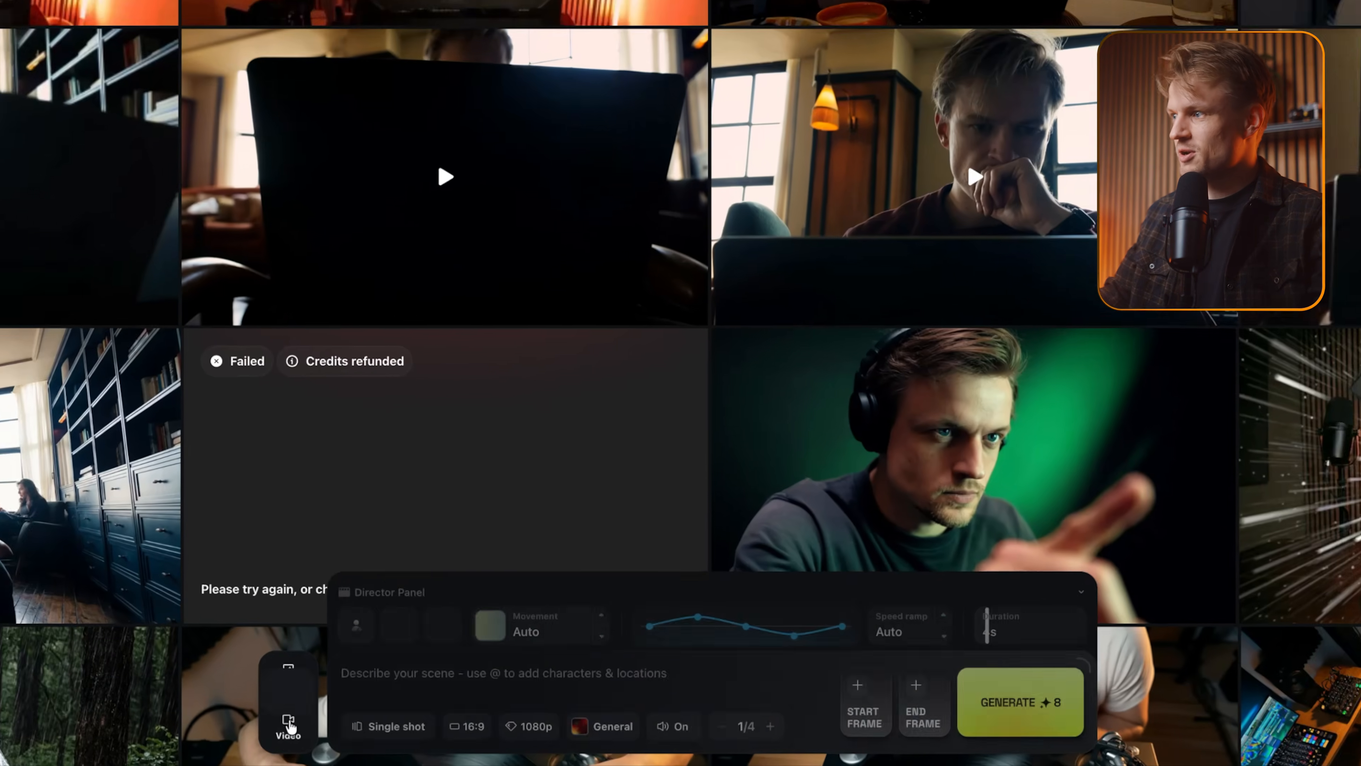
click(378, 725)
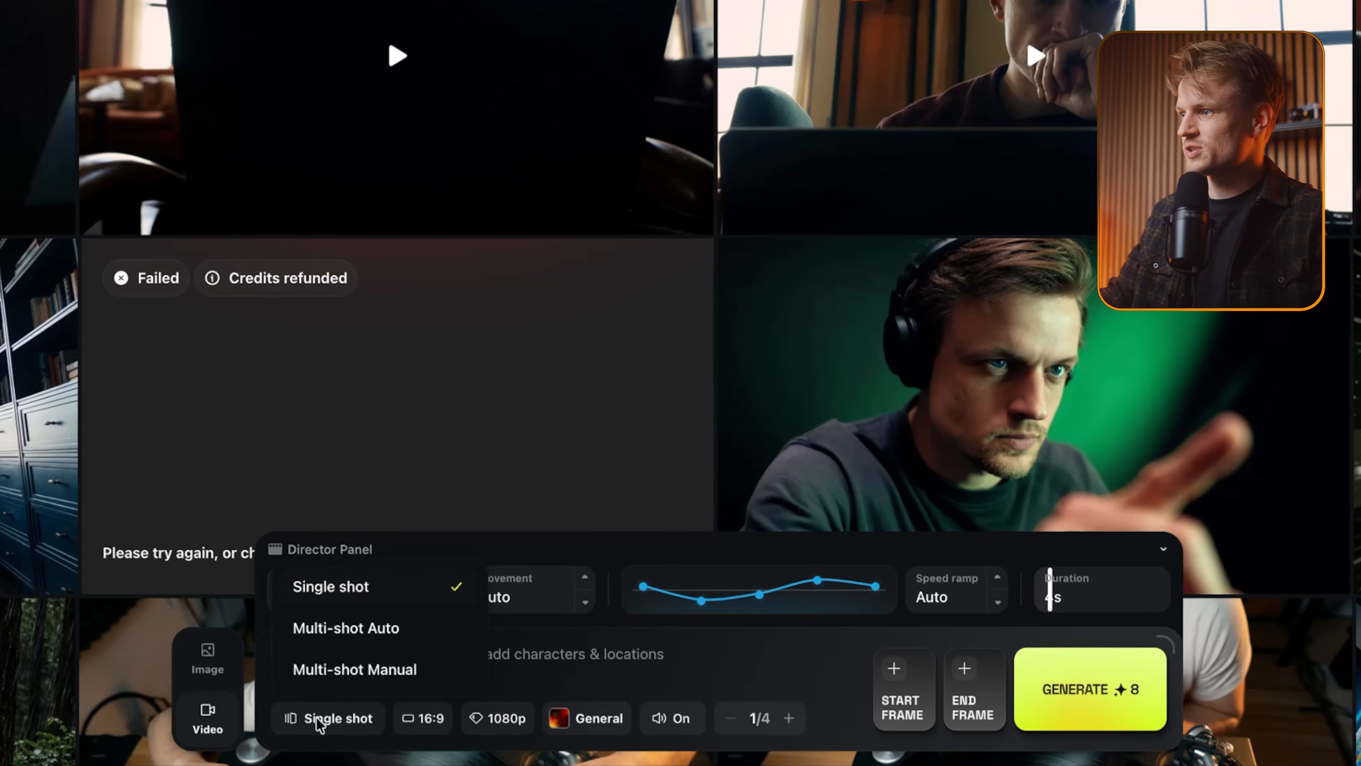
click(466, 726)
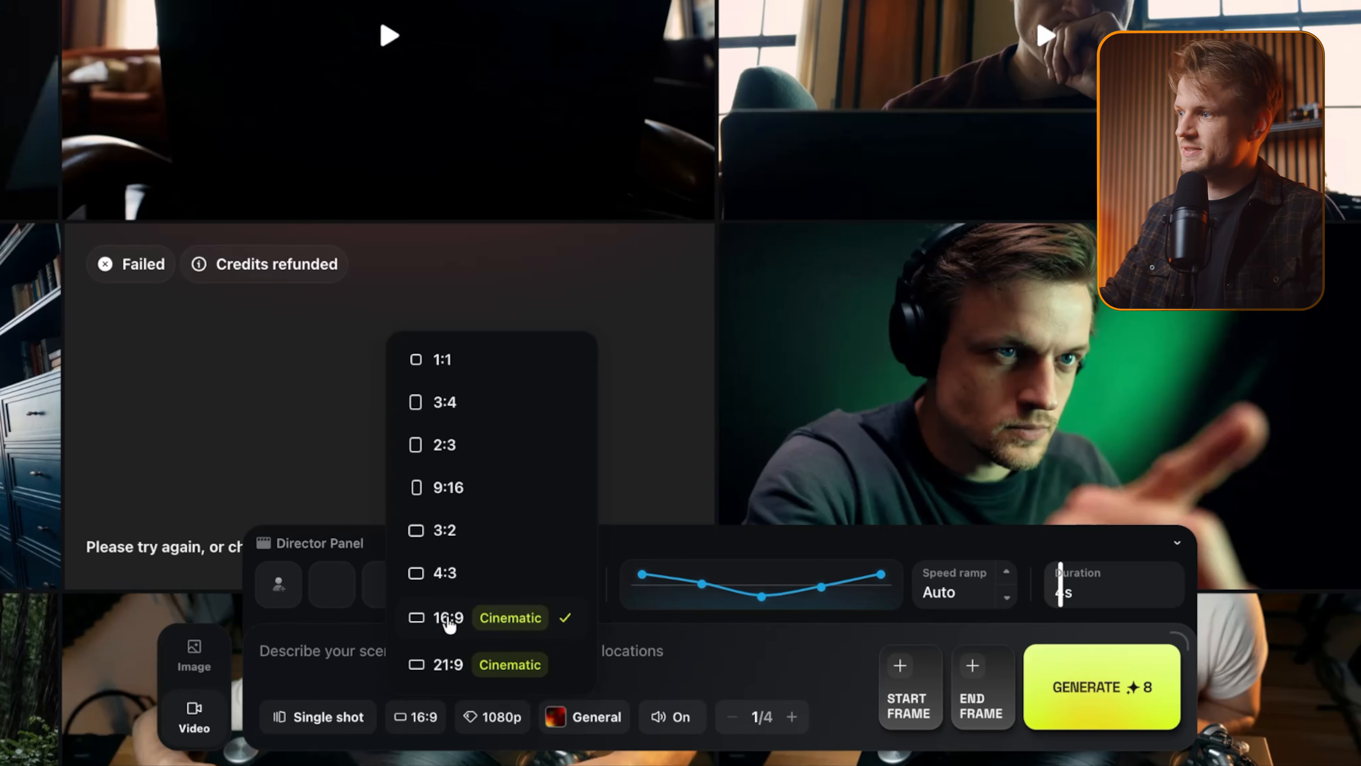
click(501, 698)
Upload a reference image for the shot of the stationary guy looking at his phone and adjust the clip duration.
click(278, 584)
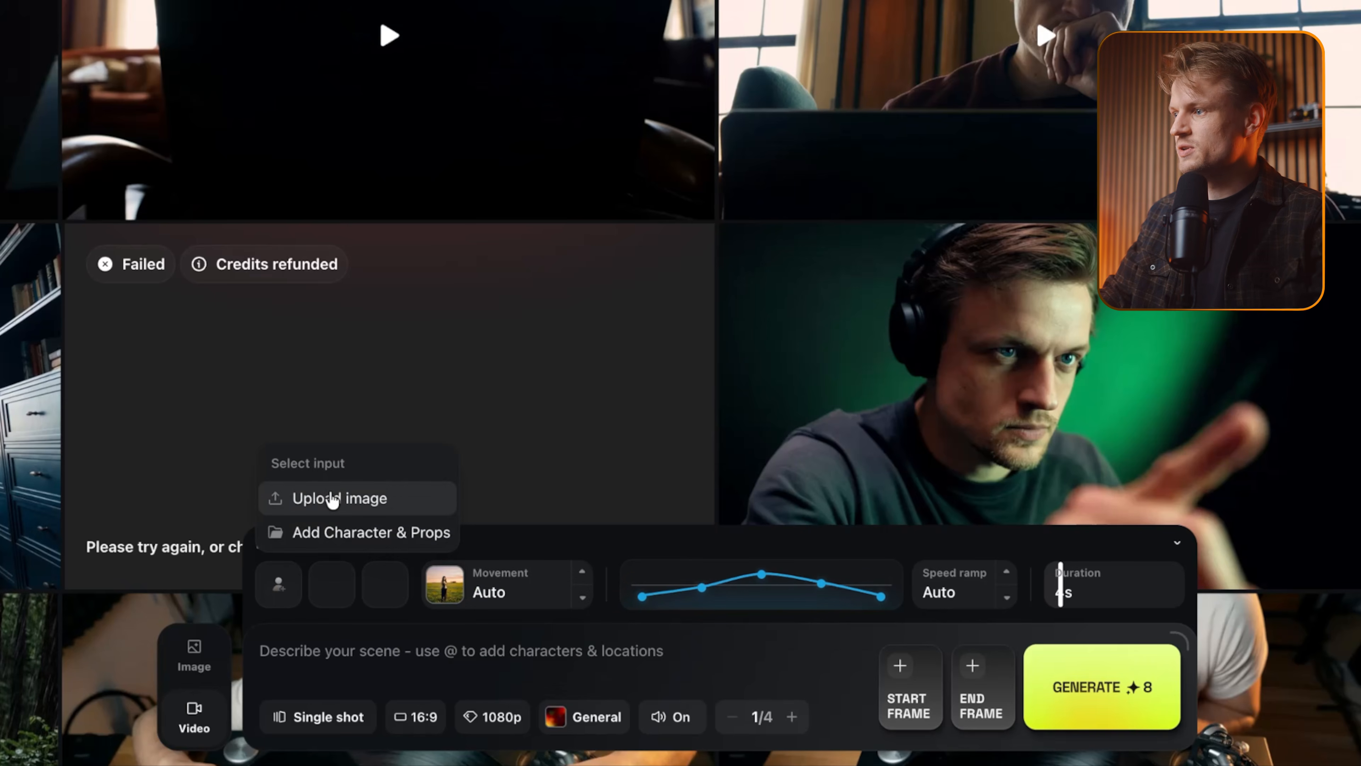
click(332, 499)
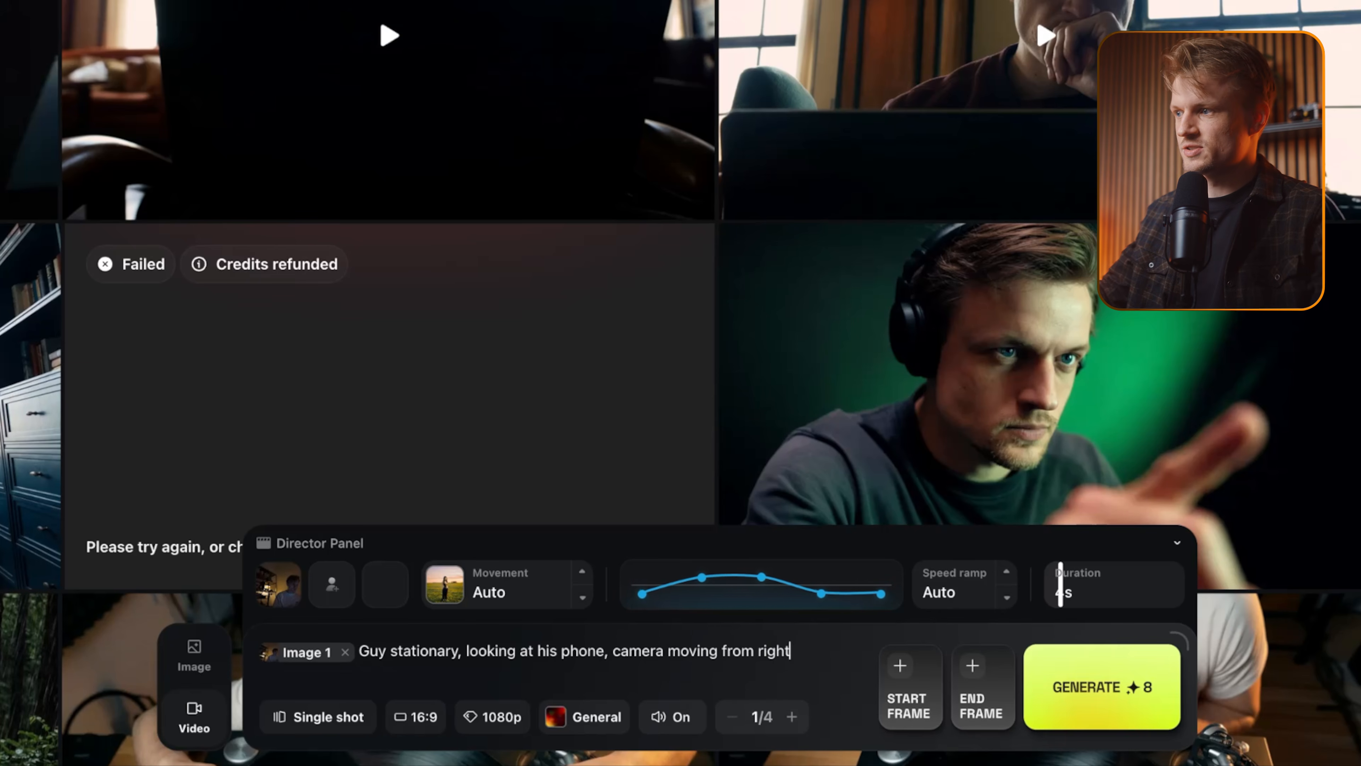
click(1092, 599)
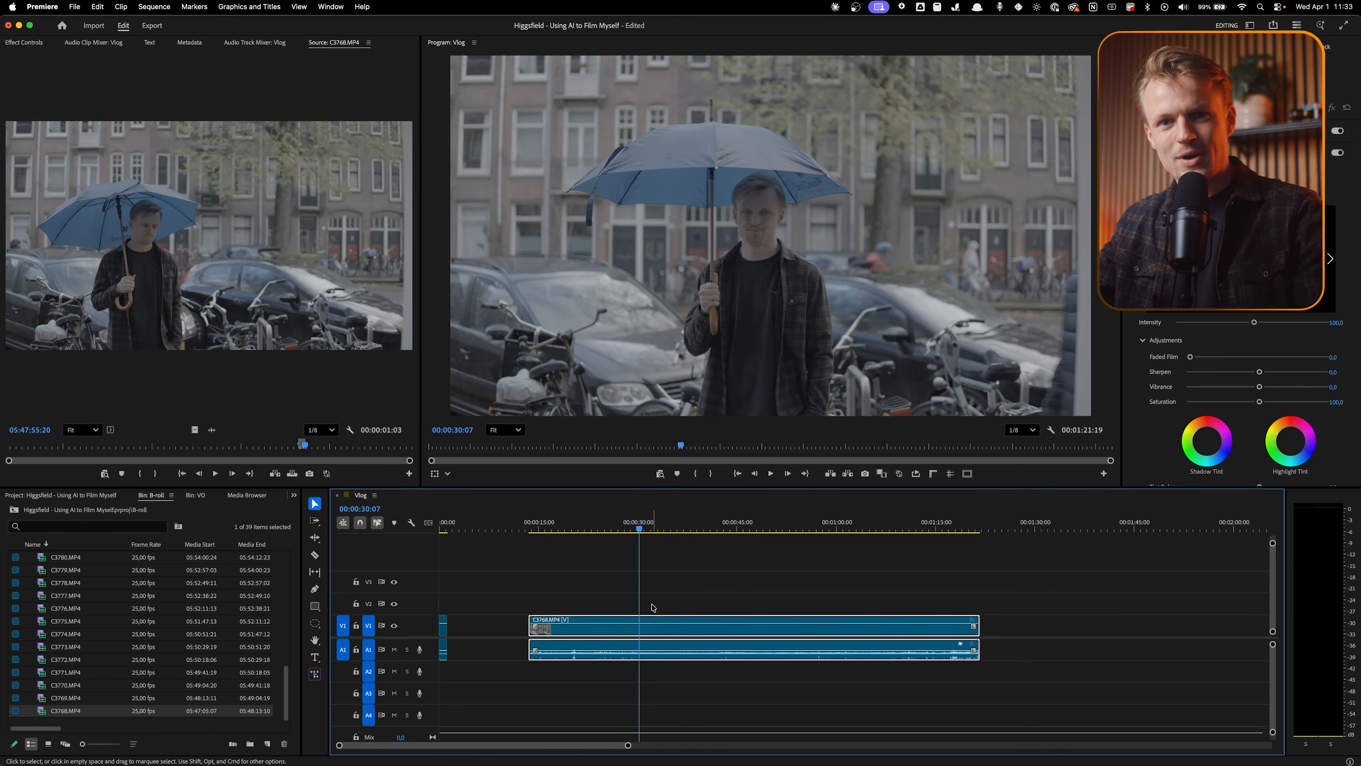
In Premiere Pro, play and cut the umbrella clip on the Vlog timeline and export a still frame from it.
key(space)
key(super+k)
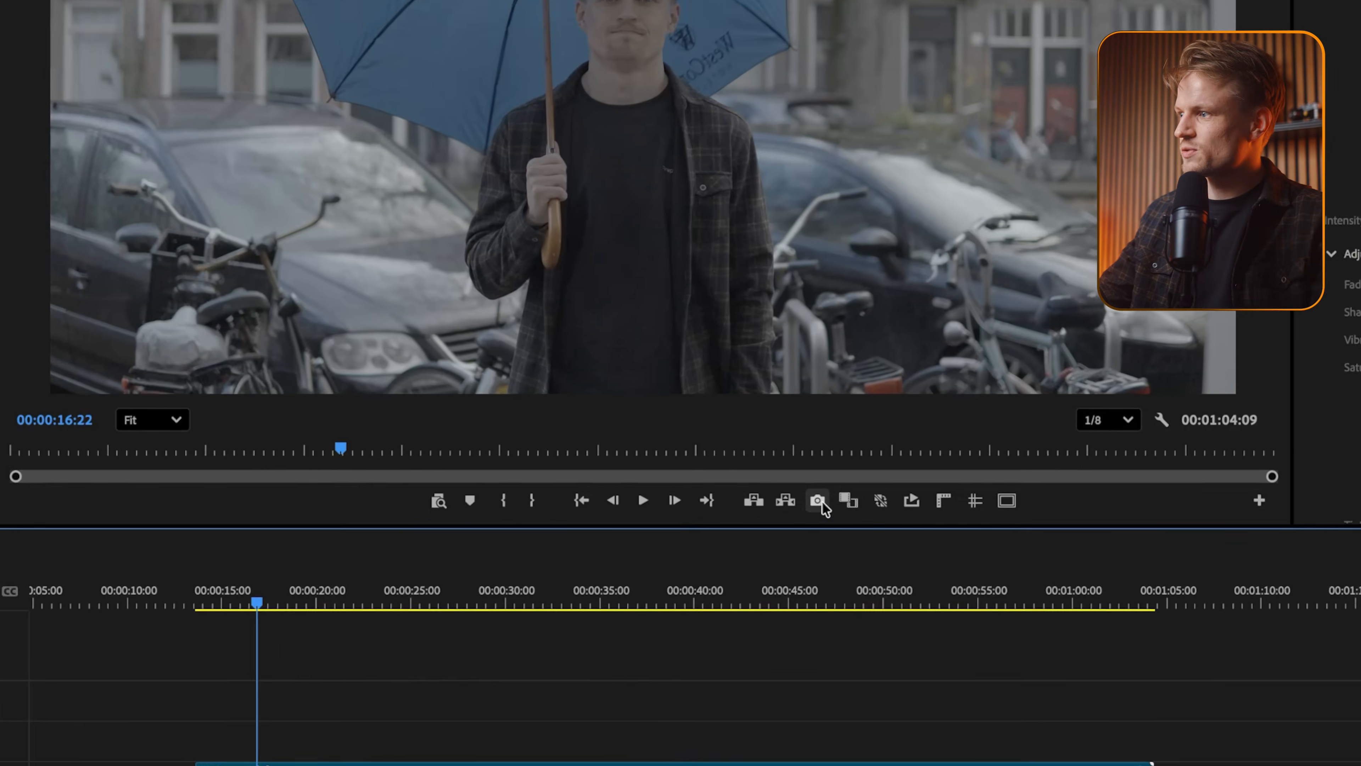
click(863, 474)
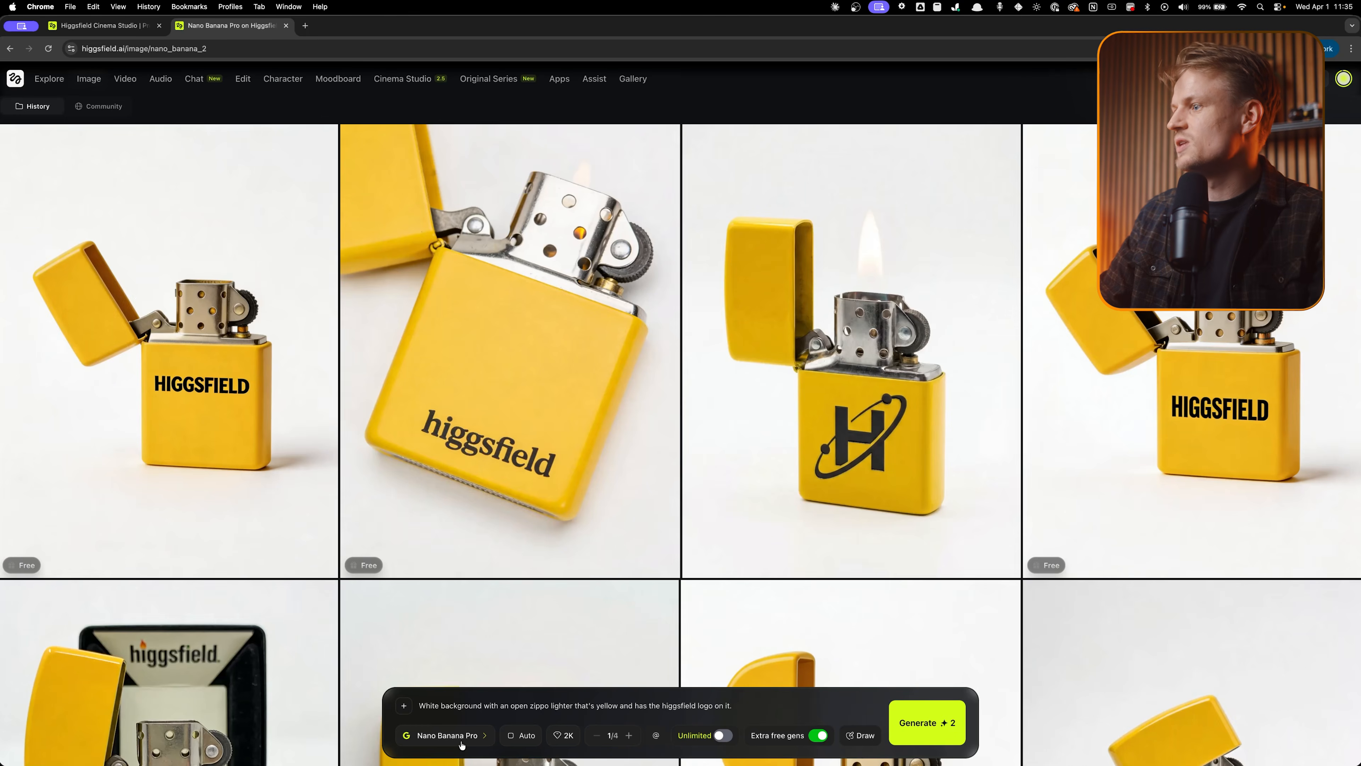
In Higgsfield's image generator, choose Nano Banana Pro and enter a prompt for low late-afternoon sun, long shadows, burnt-orange sky, golden grade, bokeh and lens flare.
click(461, 740)
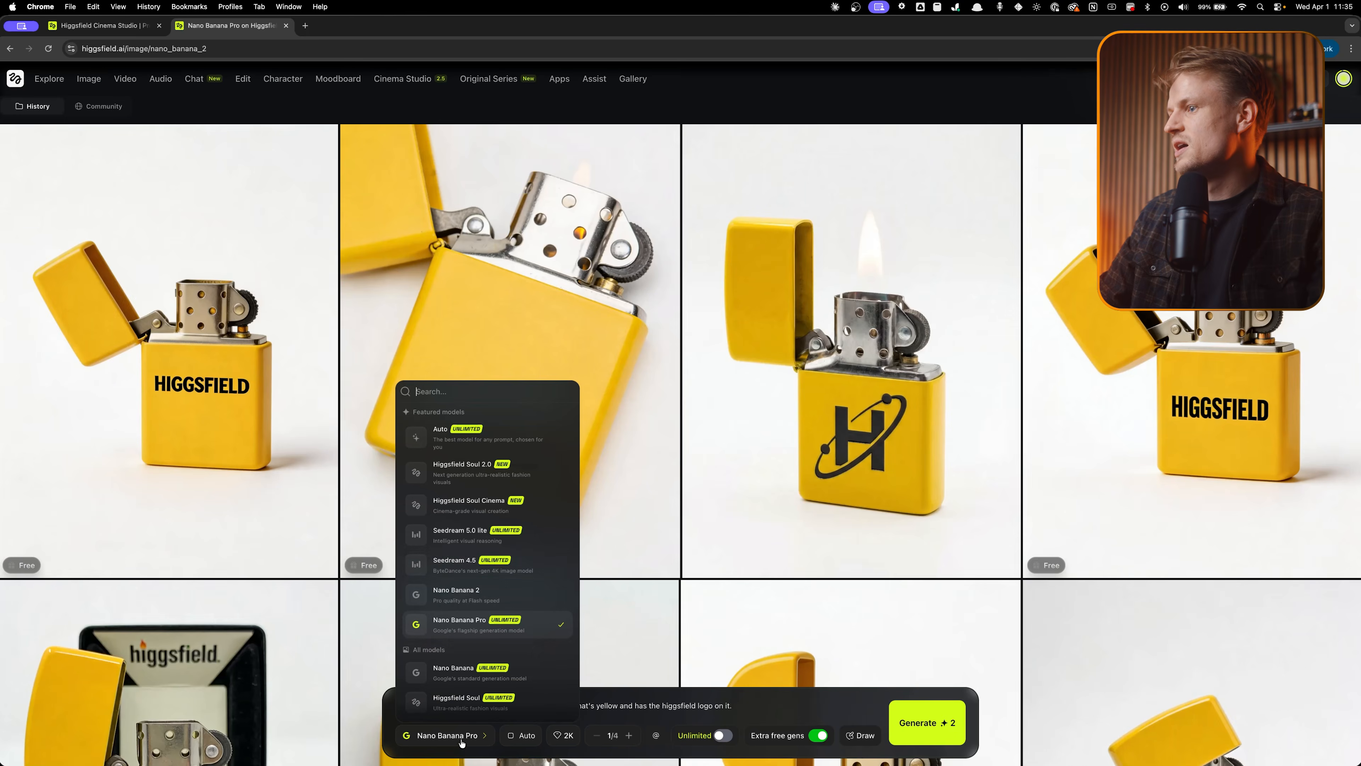
click(464, 623)
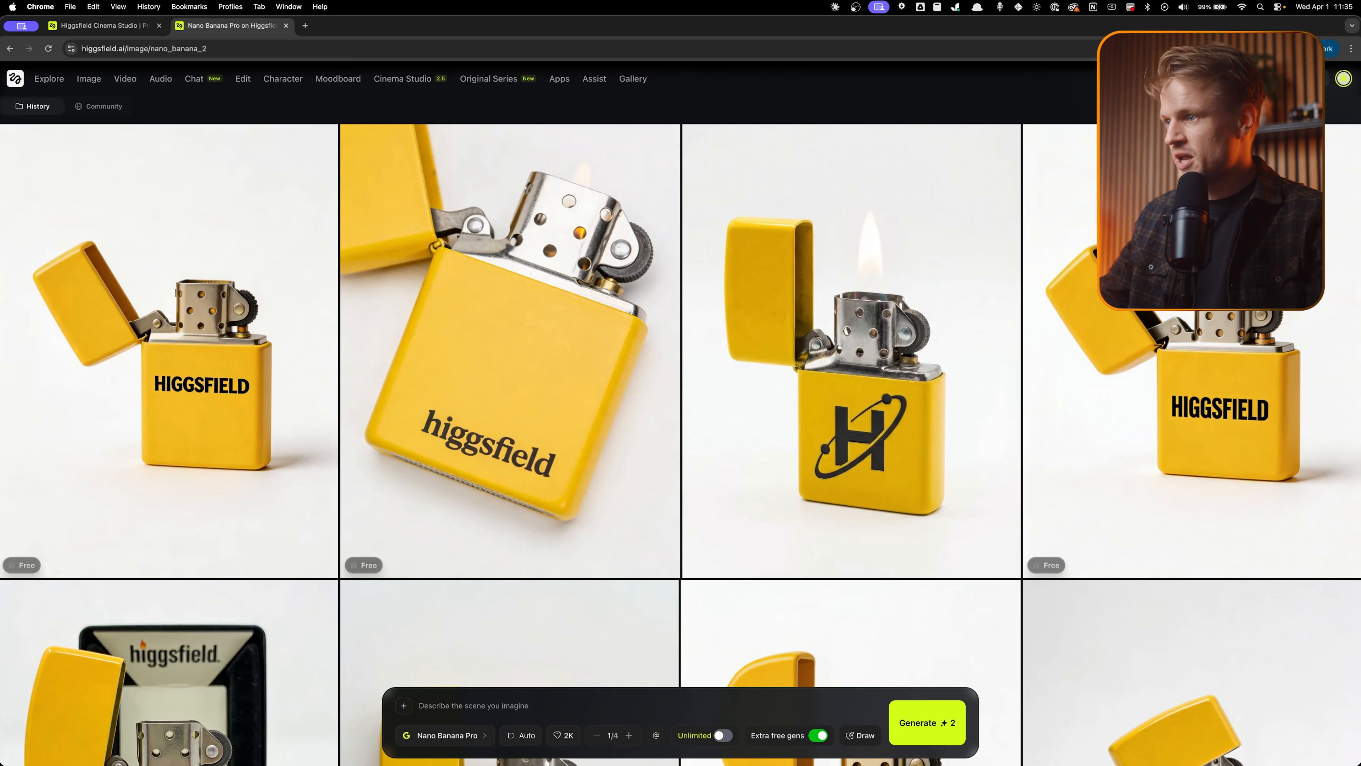
mouse_move(639, 756)
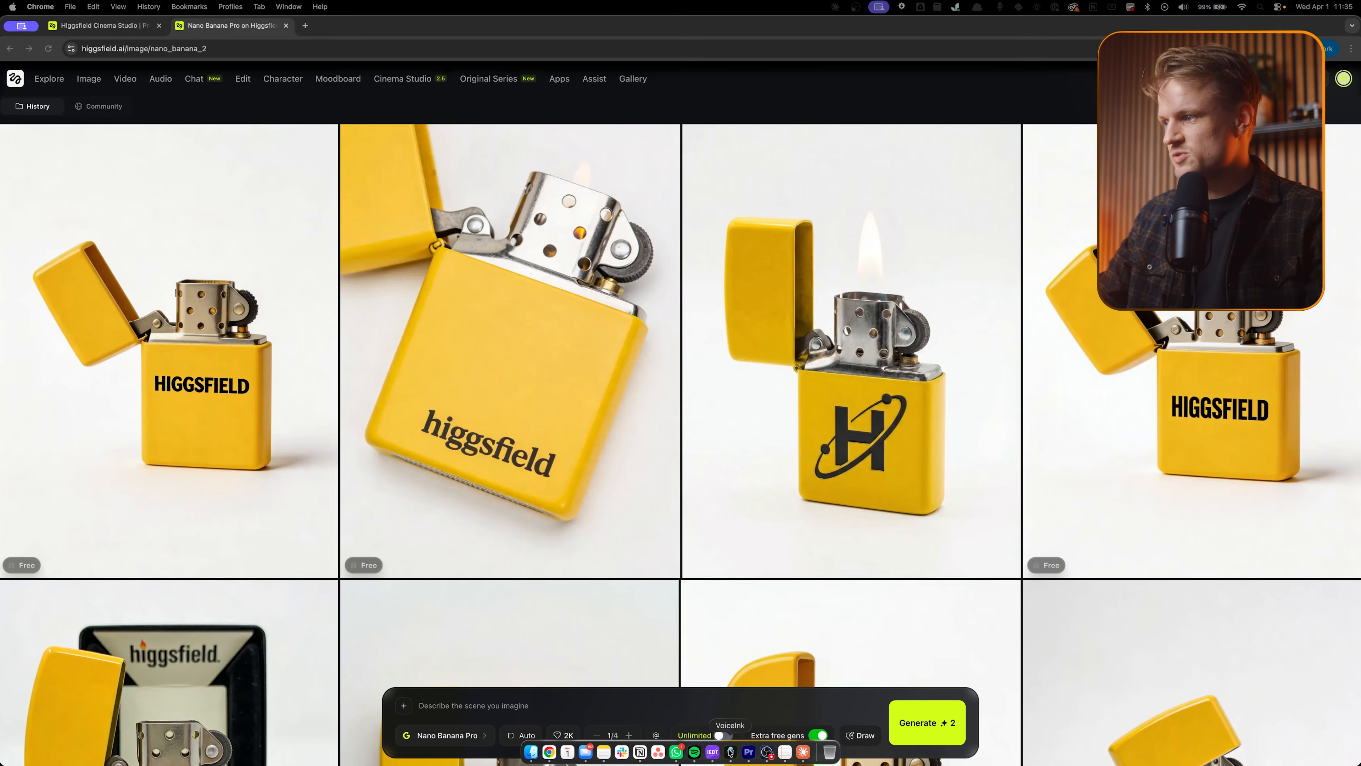
click(541, 712)
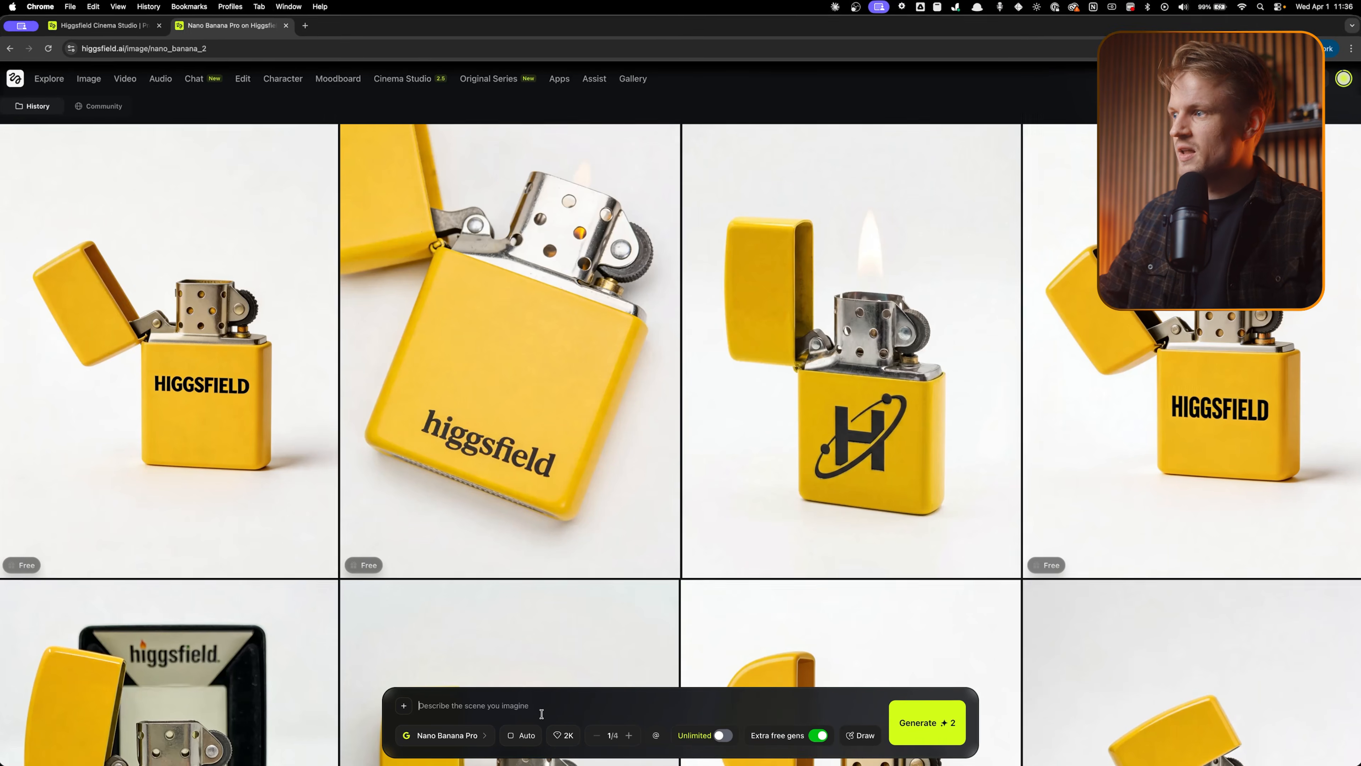
text(Late afternoon sun cutting in low from the left, casting long dramatic shadows across the ground, warm light kissing the left side of the face while the right falls into cool shade, sky fading from burnt orange at the horizon up to soft rose, rich golden color grade, cinematic bokeh, hint of lens flare.)
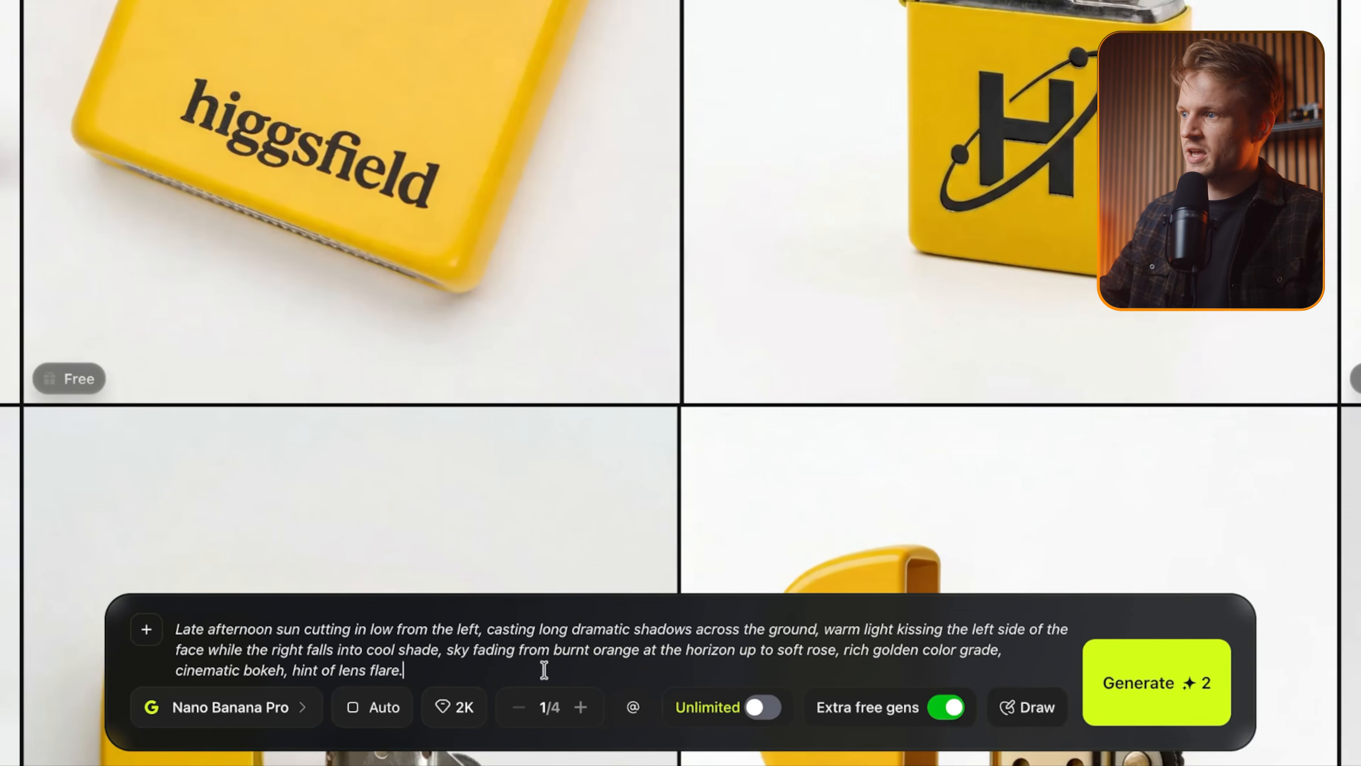
Remove the italic formatting from the whole prompt and return to Cinema Studio.
drag(480, 663, 142, 629)
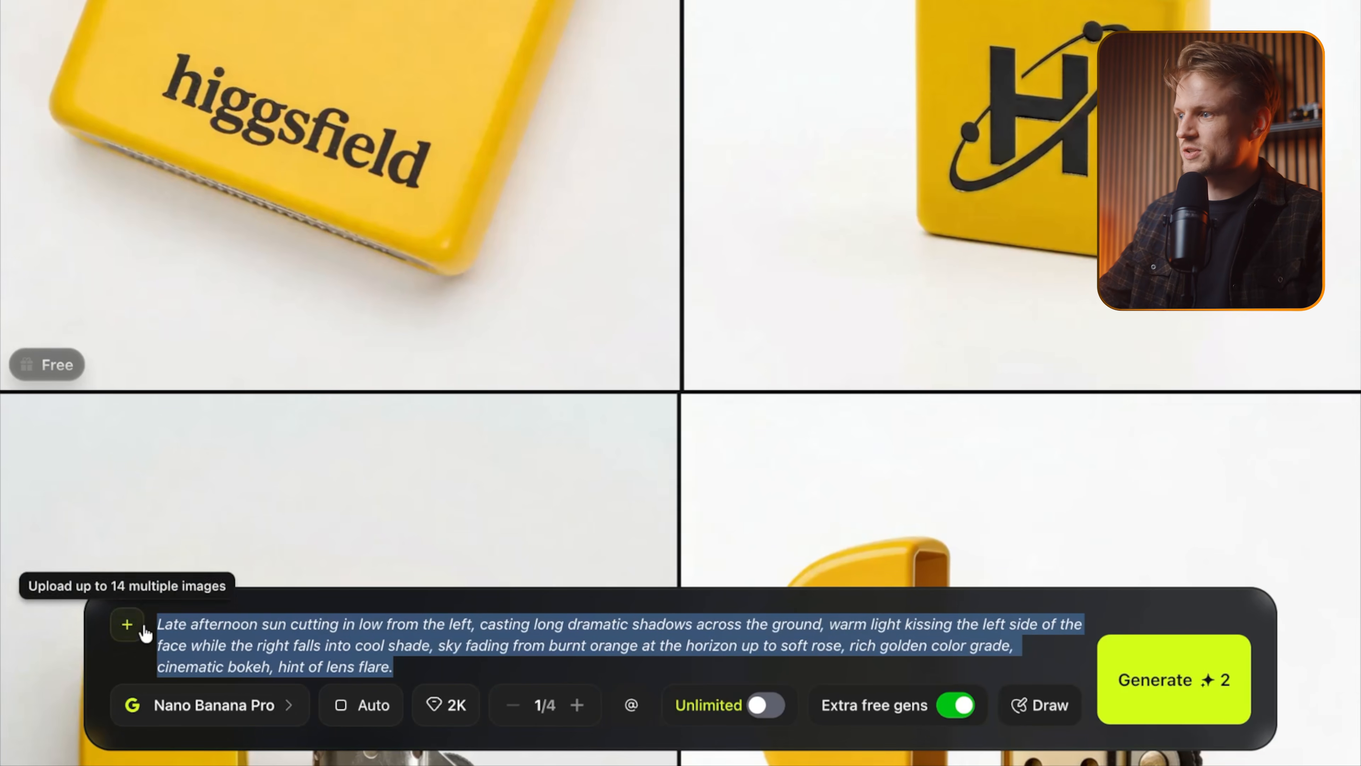
key(super+i)
click(369, 625)
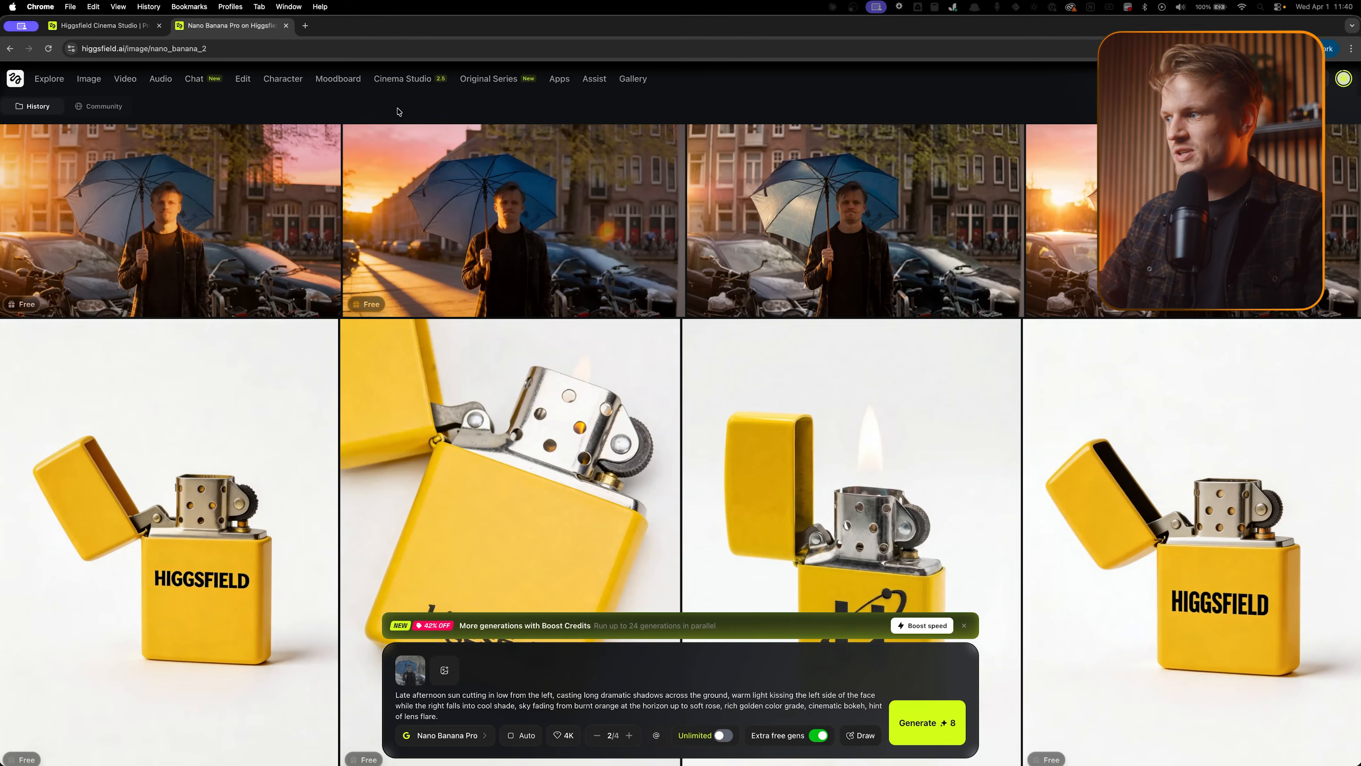
click(402, 78)
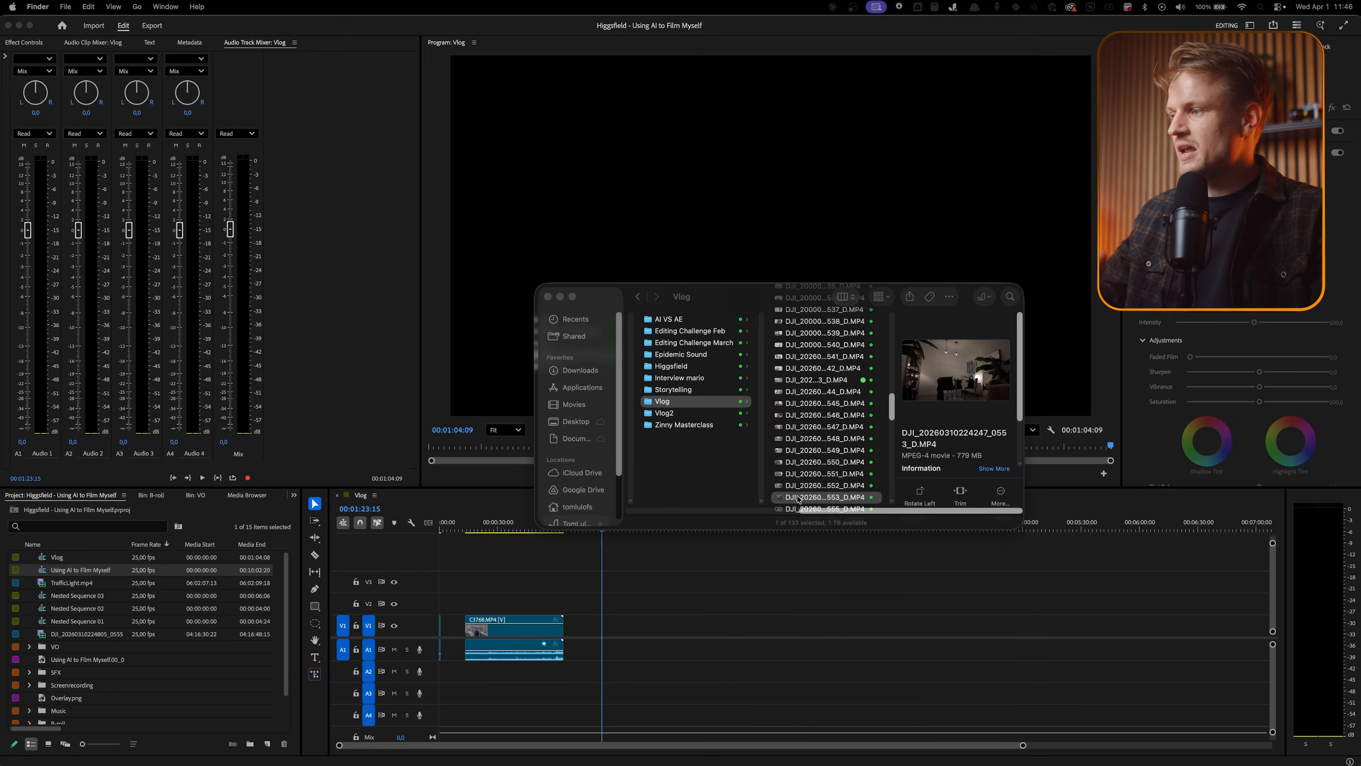
drag(667, 629, 667, 629)
click(663, 598)
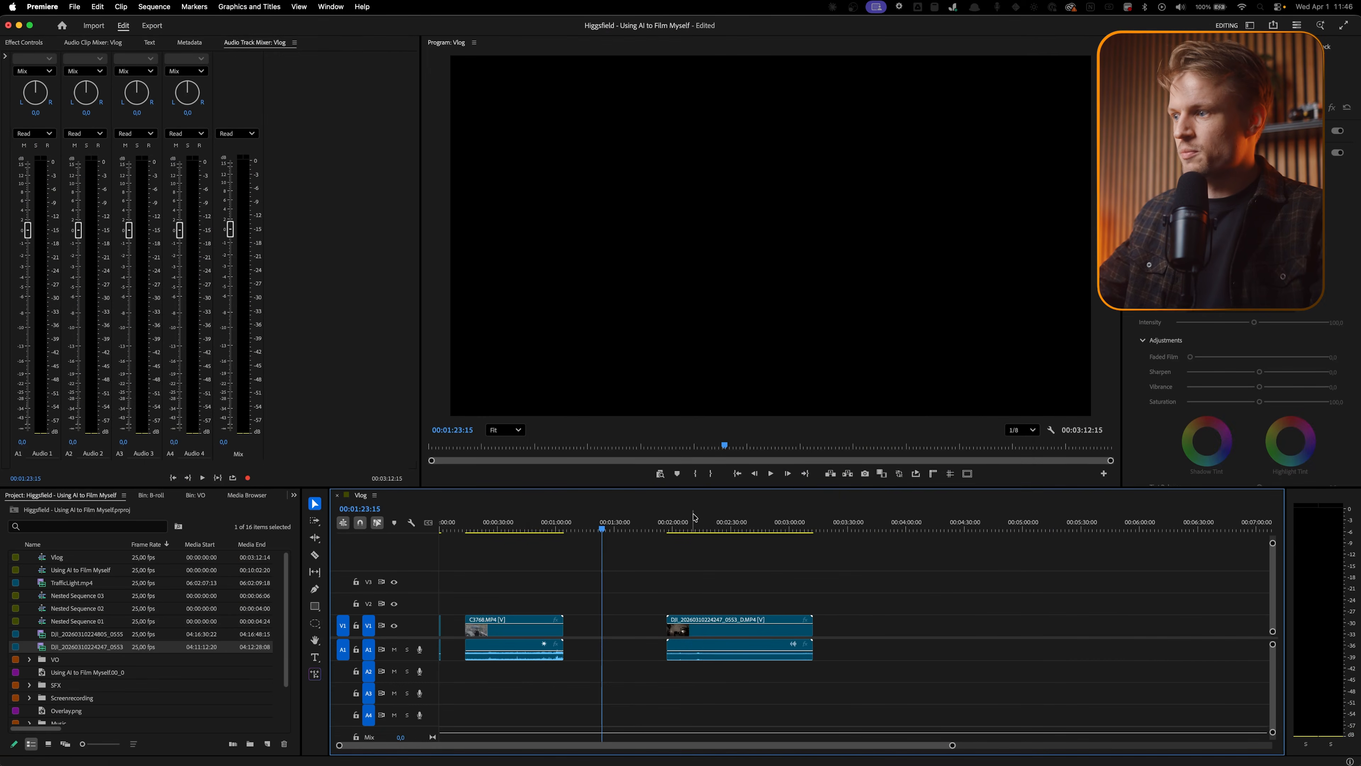
click(696, 521)
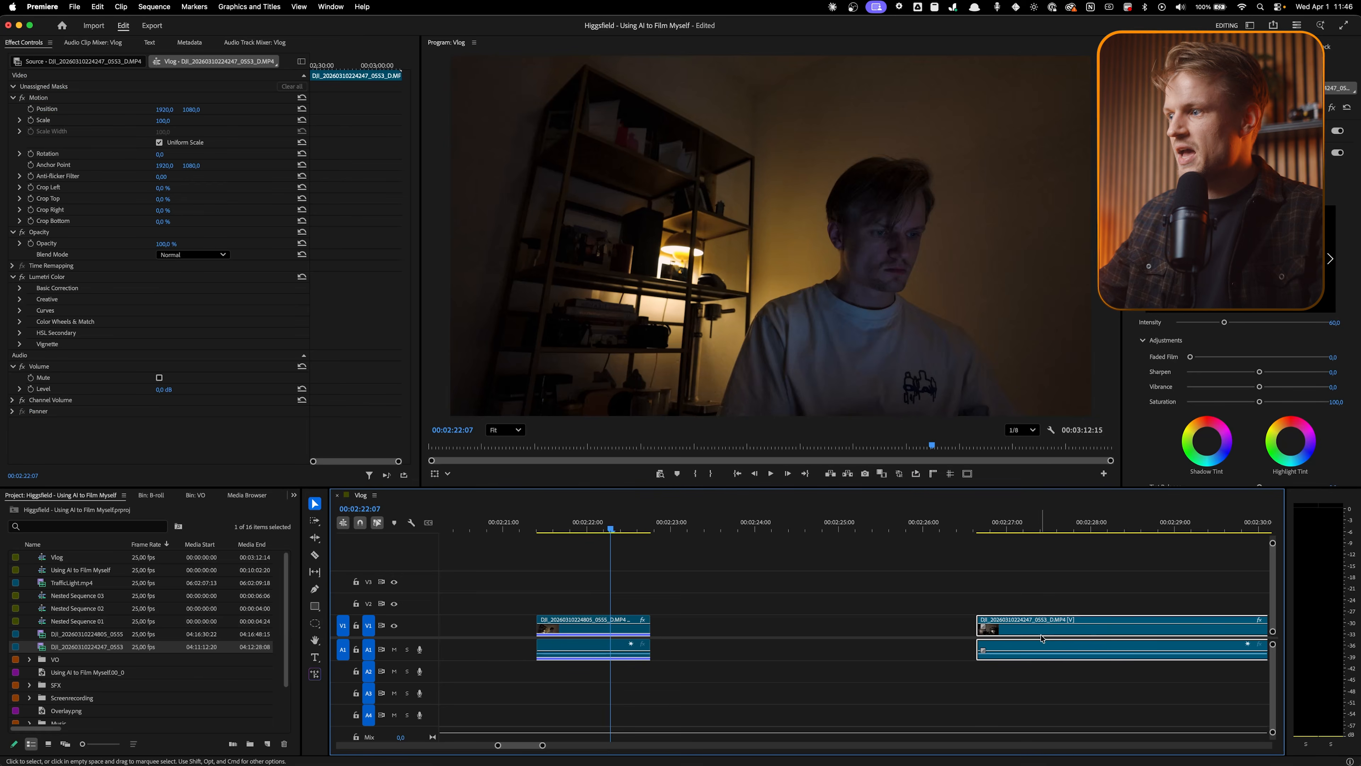
drag(1005, 628, 711, 633)
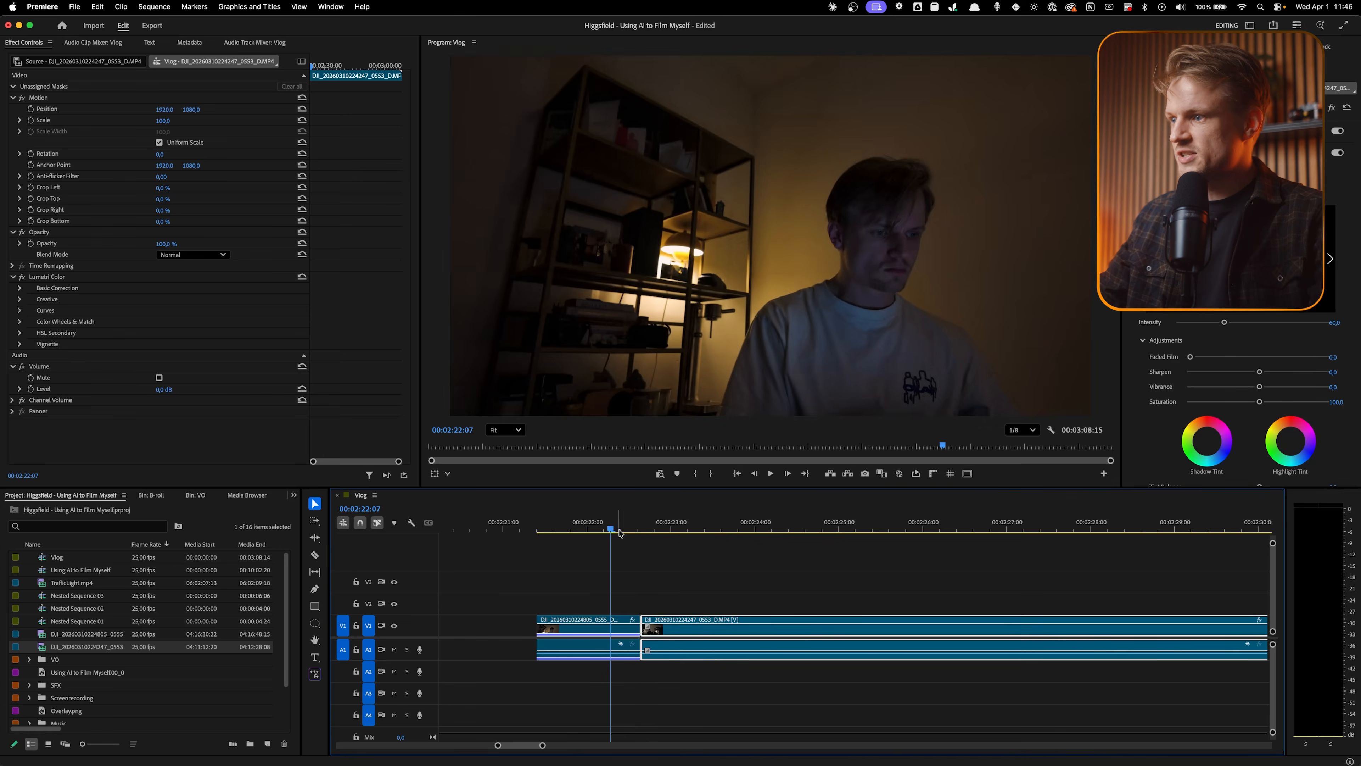
drag(635, 531, 644, 537)
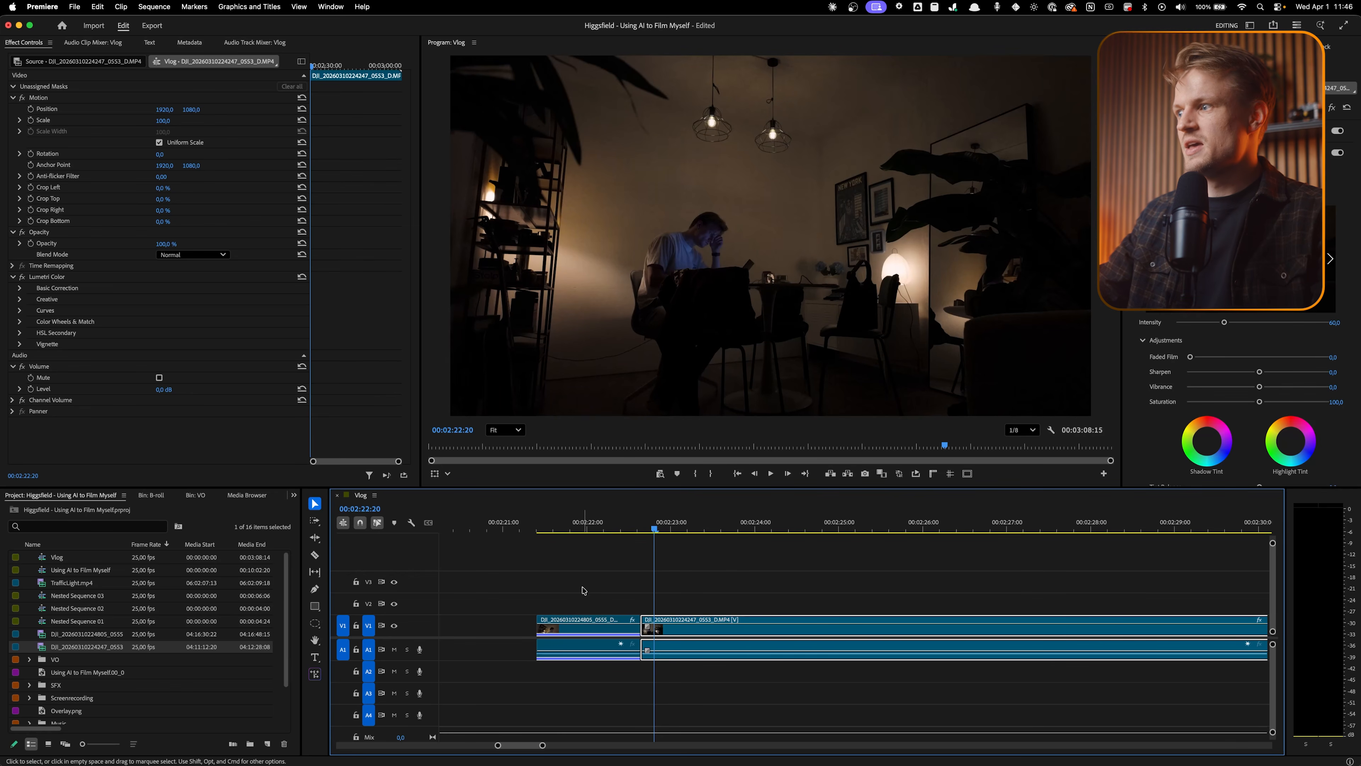
Export a still frame from each side of the cut between the two DJI clips, naming them Screen1 and Screen2.
drag(637, 528, 581, 530)
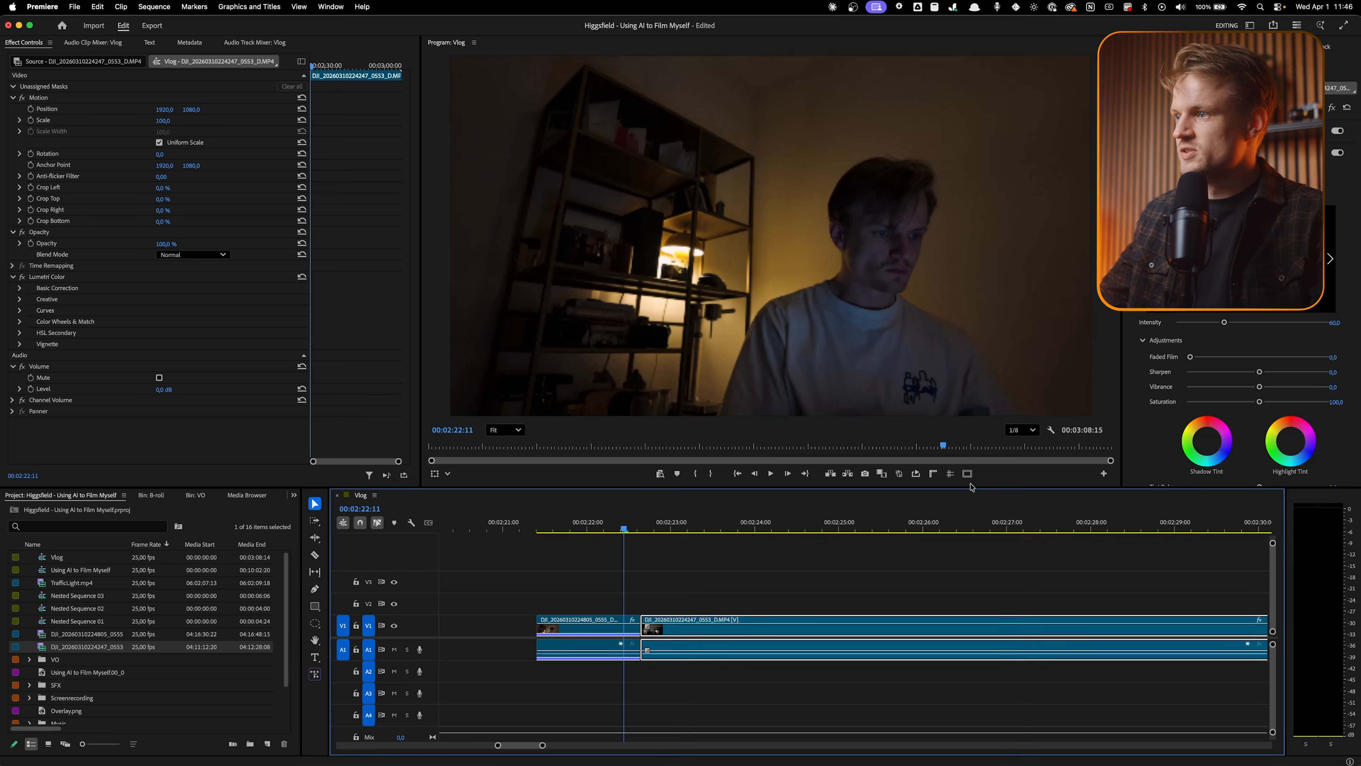
click(865, 474)
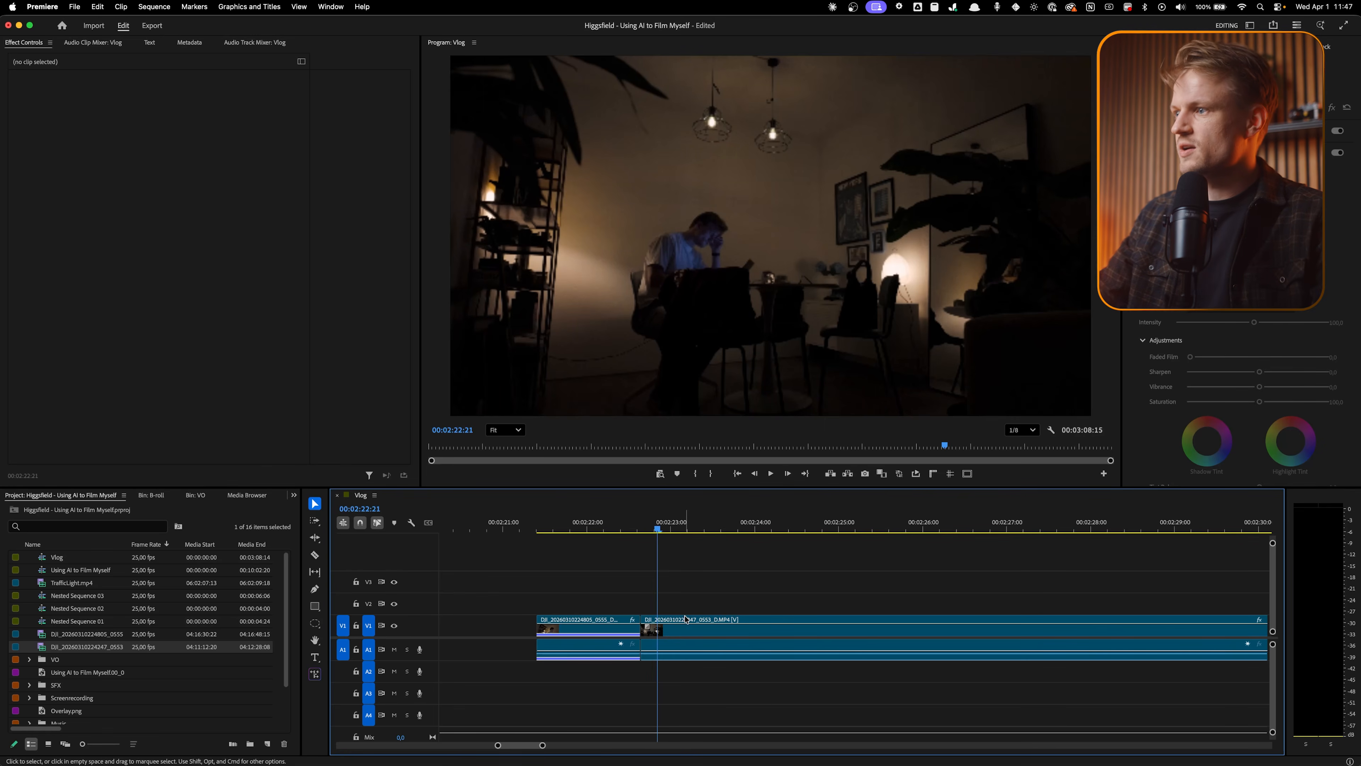
click(686, 619)
click(865, 474)
text(s)
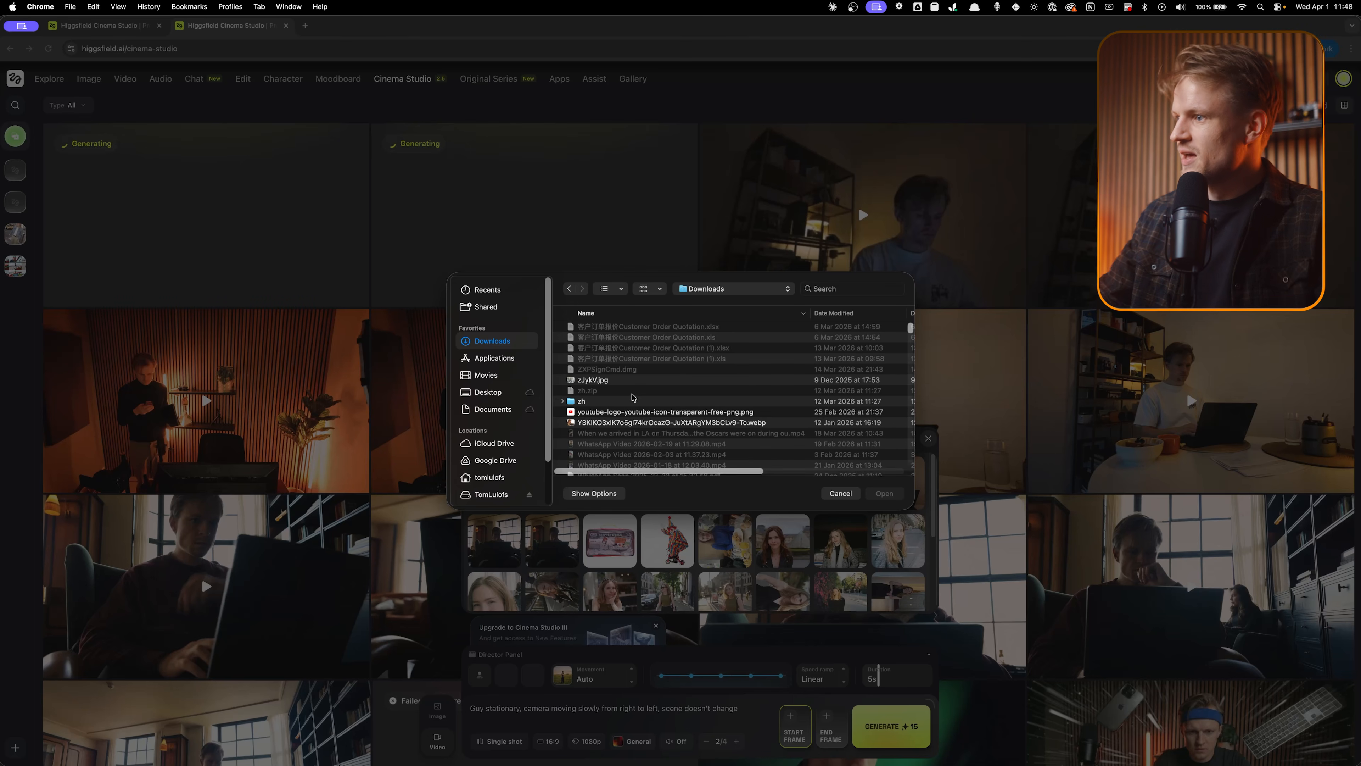
In Cinema Studio, upload Screen1.jpg from Downloads as the start frame and open the end frame selection.
click(835, 314)
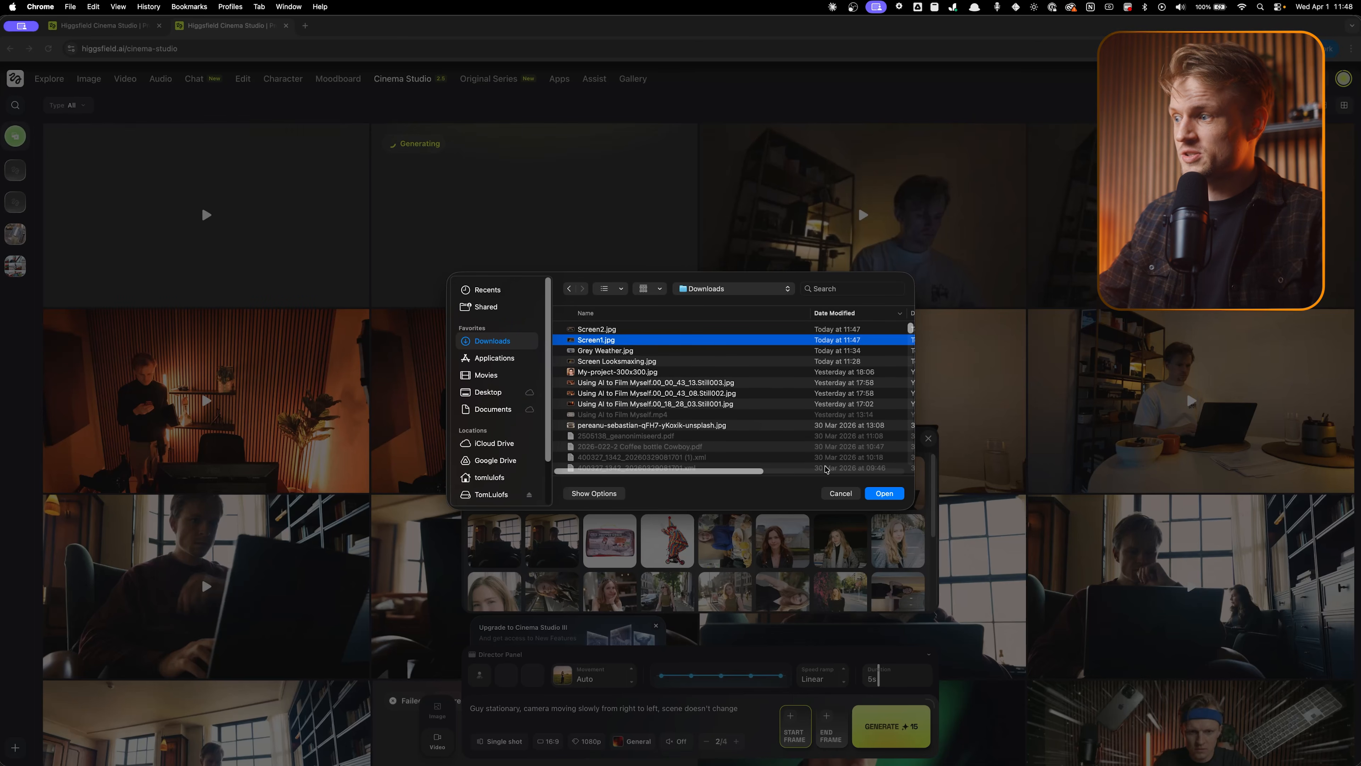
click(883, 494)
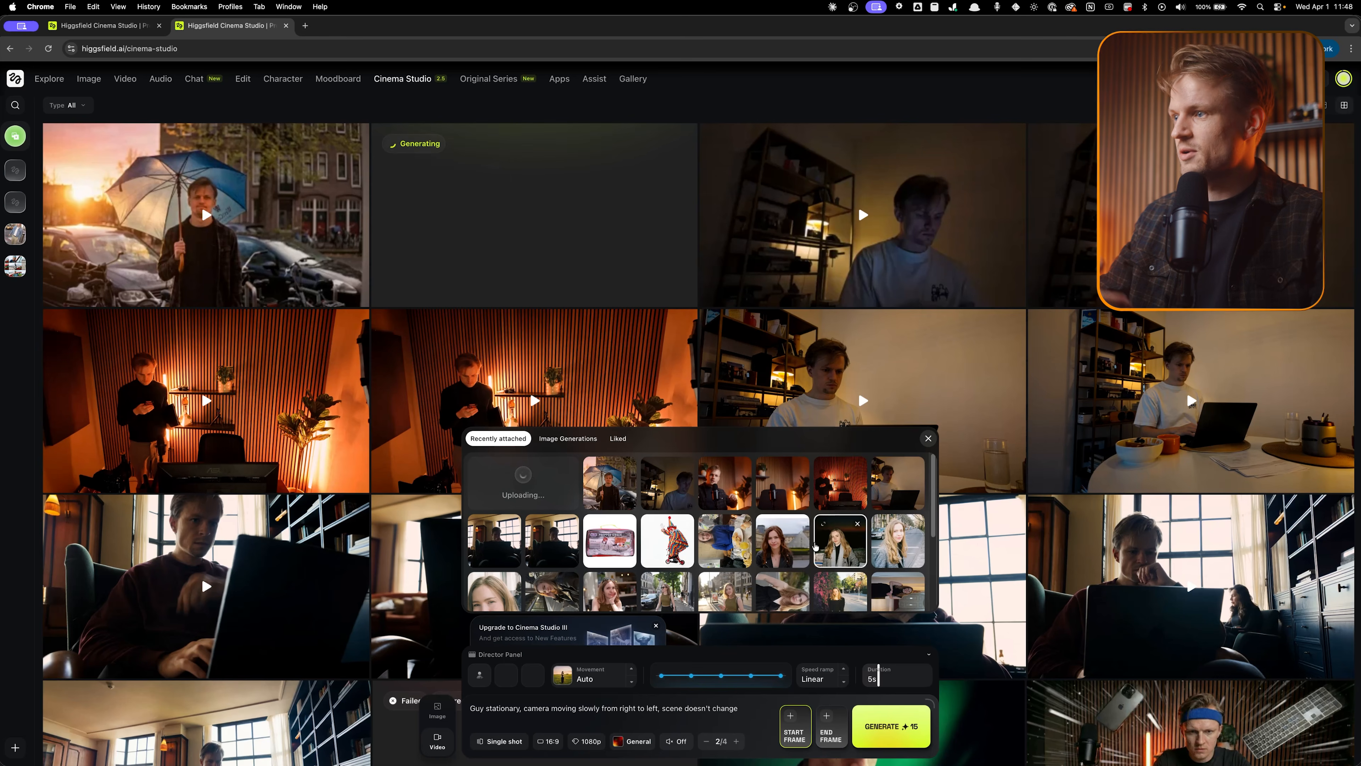
click(832, 730)
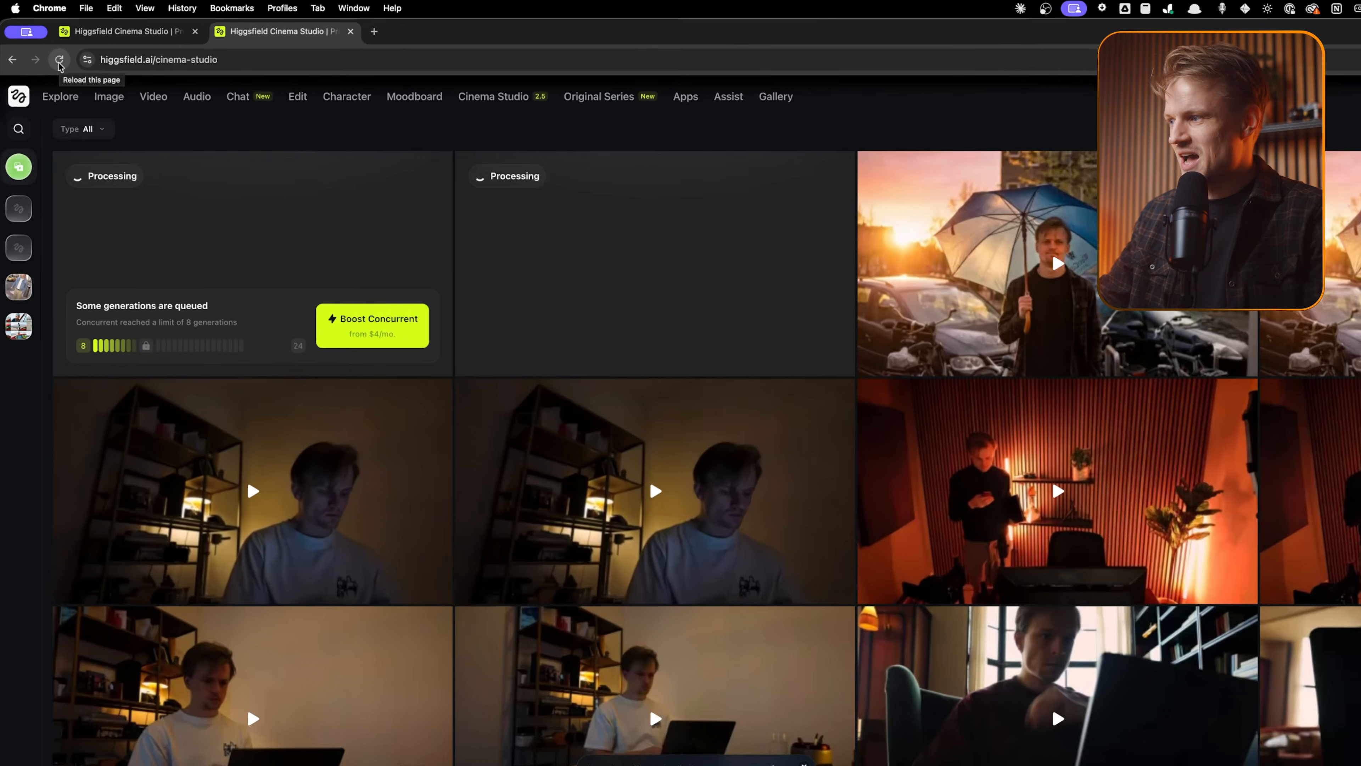
Reload the Cinema Studio page to refresh the queued video generations.
click(59, 60)
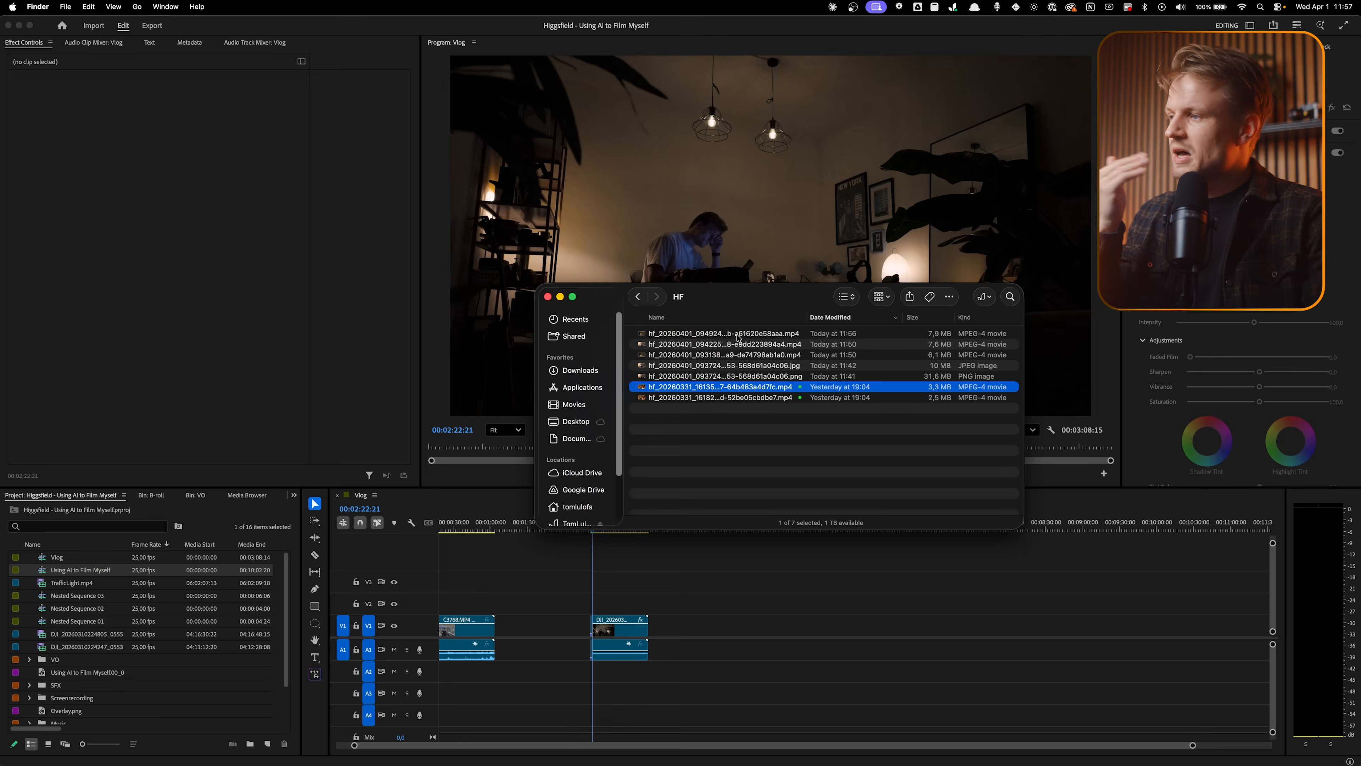
In Finder, preview the generated videos and sunset umbrella image in the HF folder.
click(737, 336)
key(space)
key(Down)
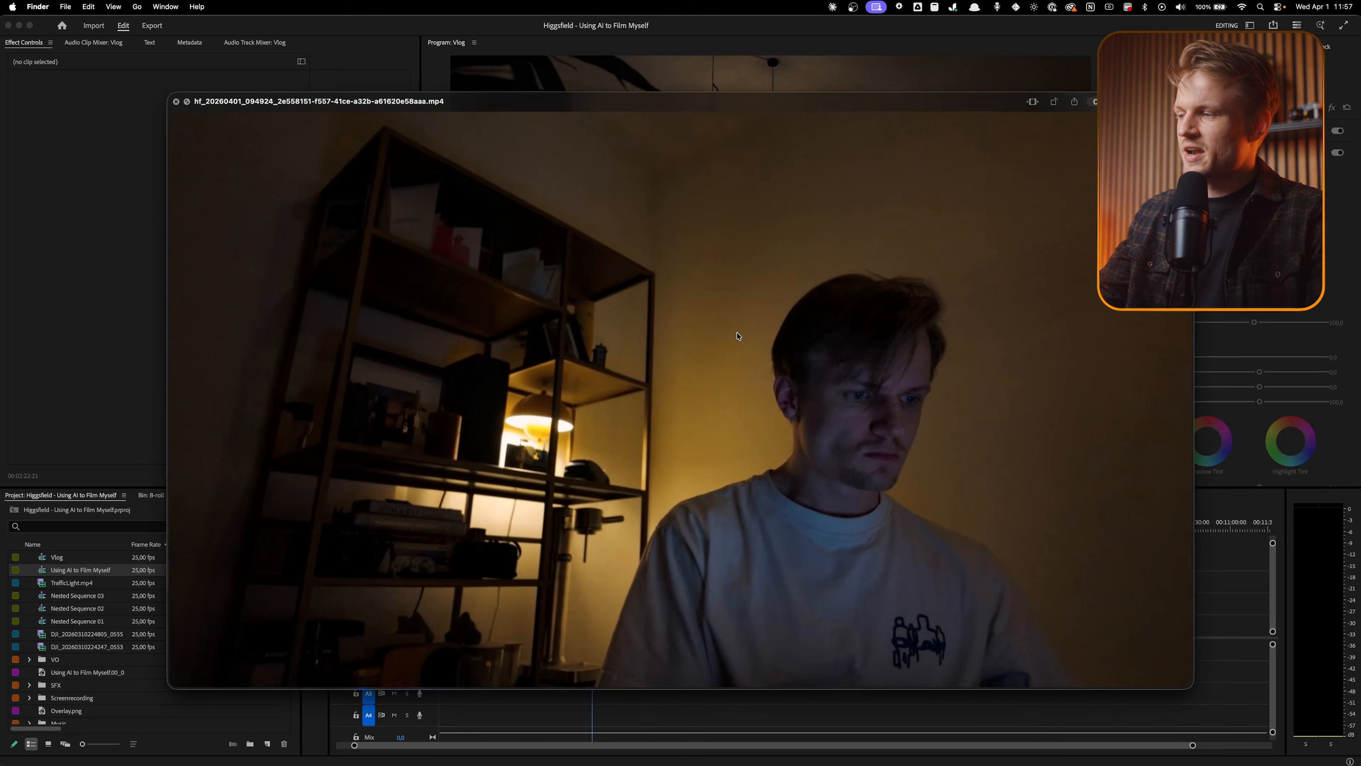
key(Down)
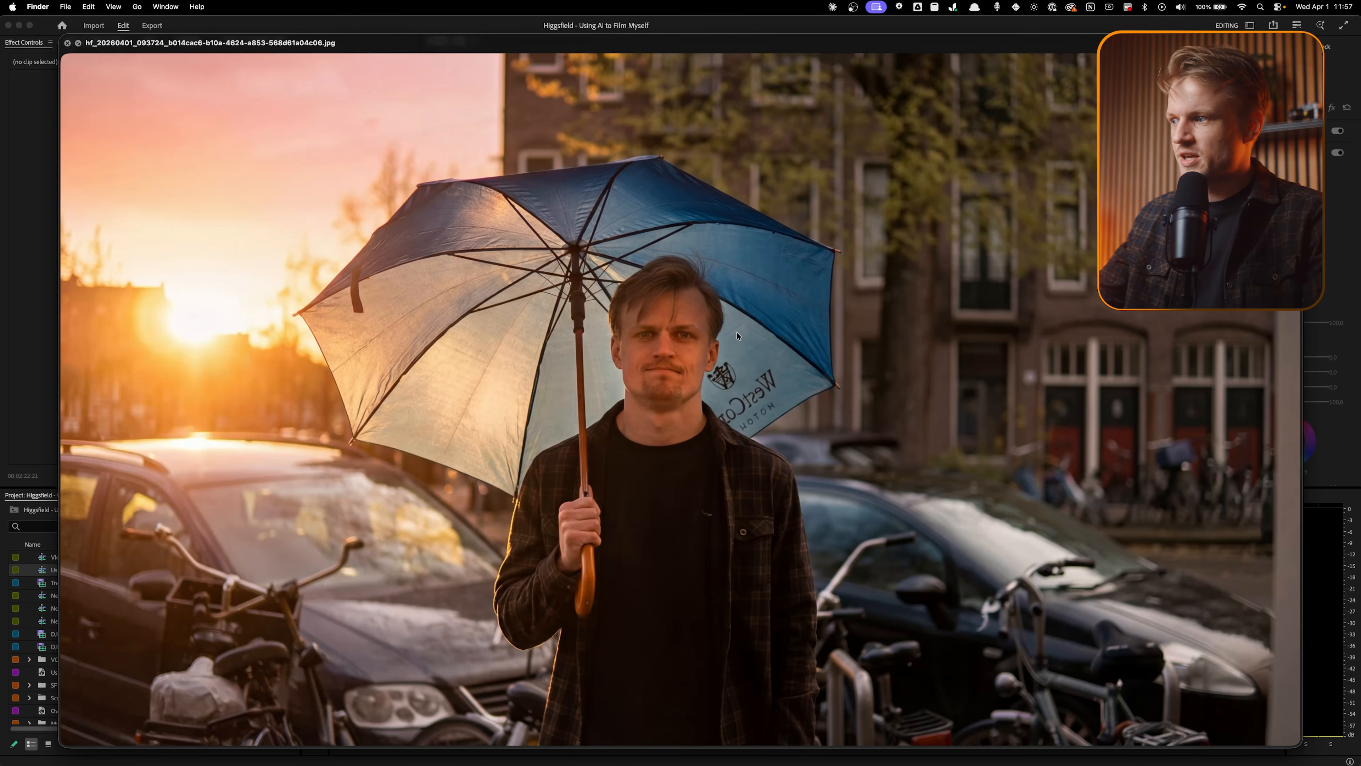
key(Up)
key(space)
Place the hf_20260401_093138 and hf_20260401_094225 videos back to back at the end of the Vlog timeline and view the second.
drag(889, 342, 728, 641)
drag(732, 633, 732, 633)
drag(924, 332, 721, 632)
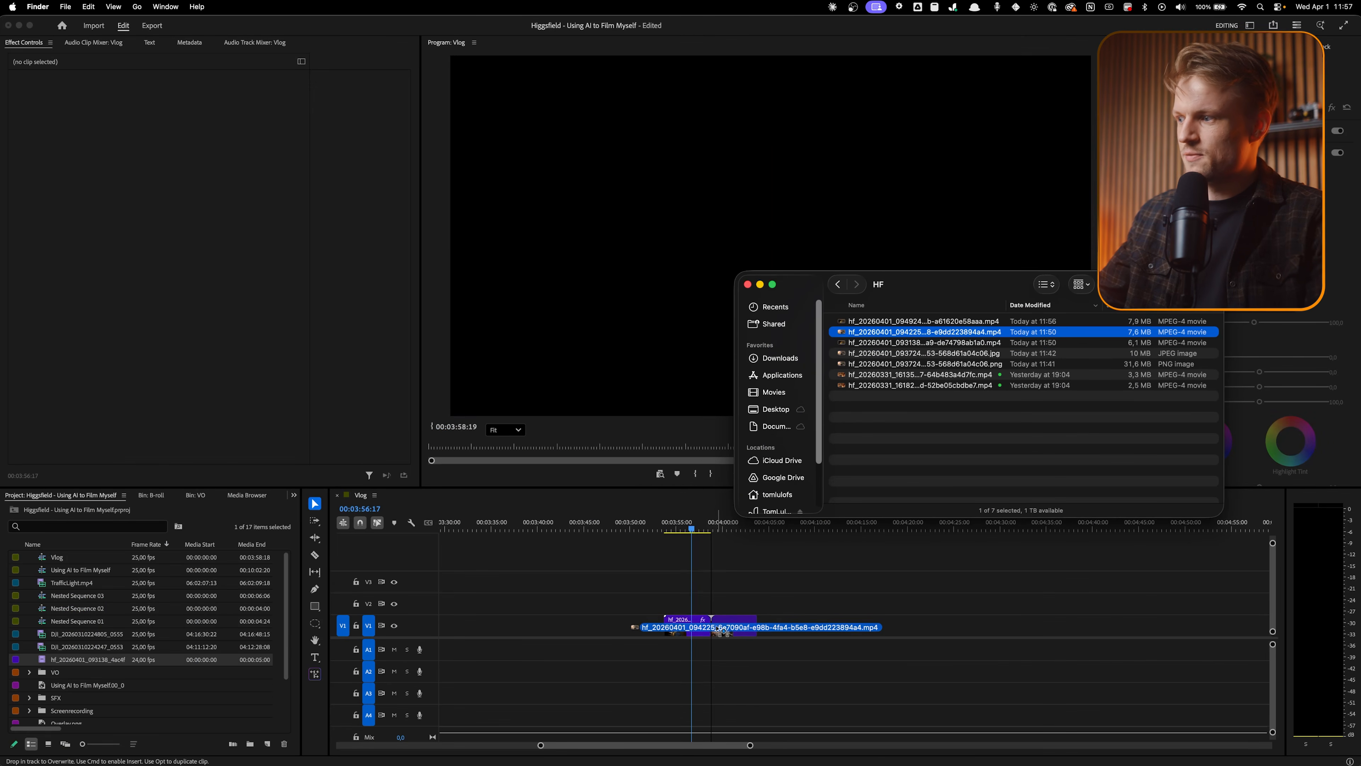
click(736, 528)
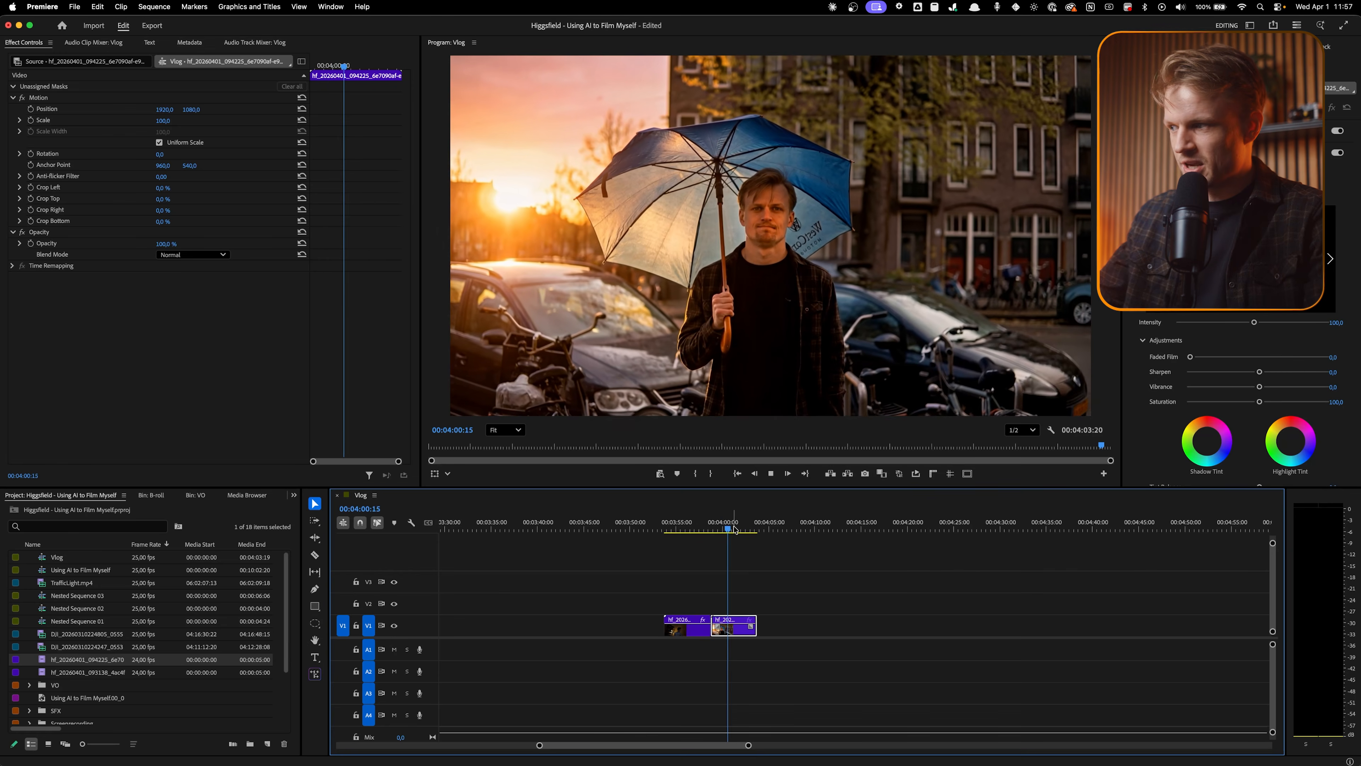
click(935, 321)
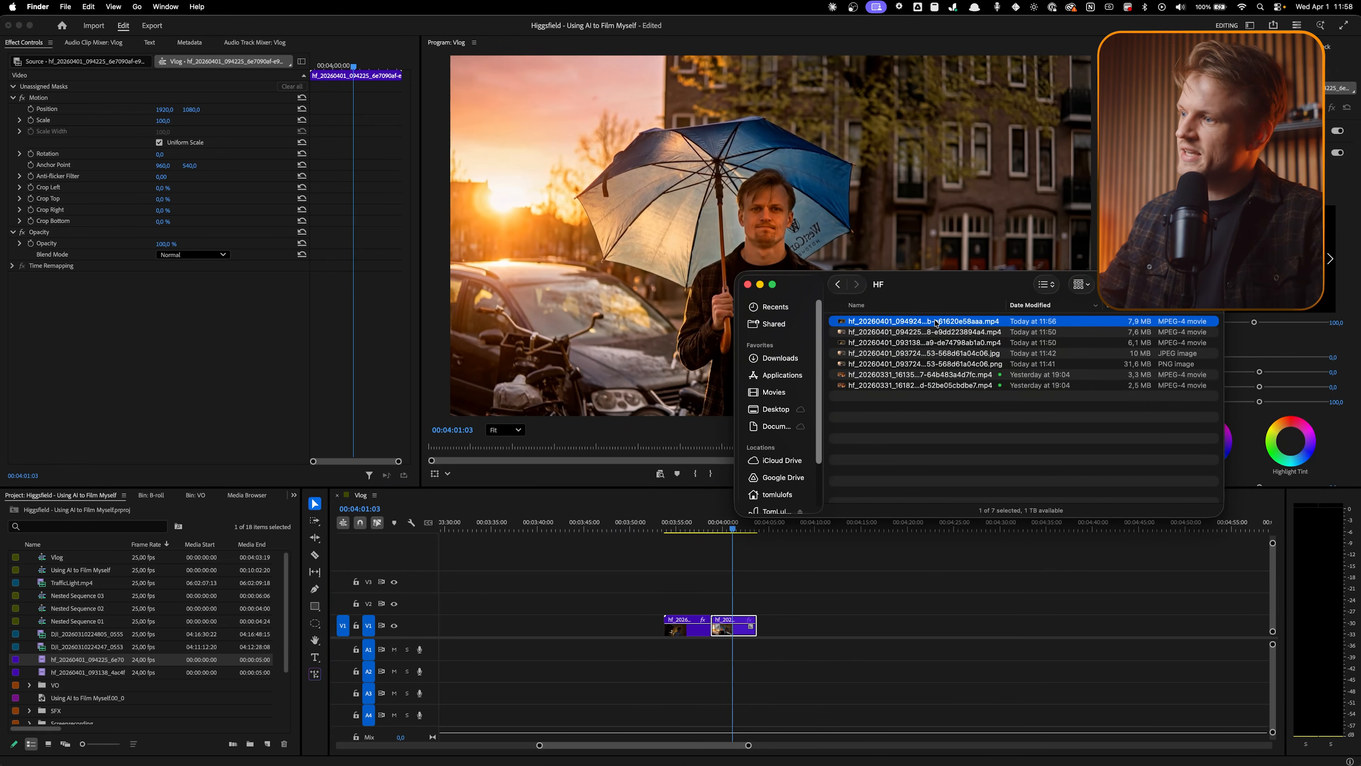
drag(574, 543, 513, 607)
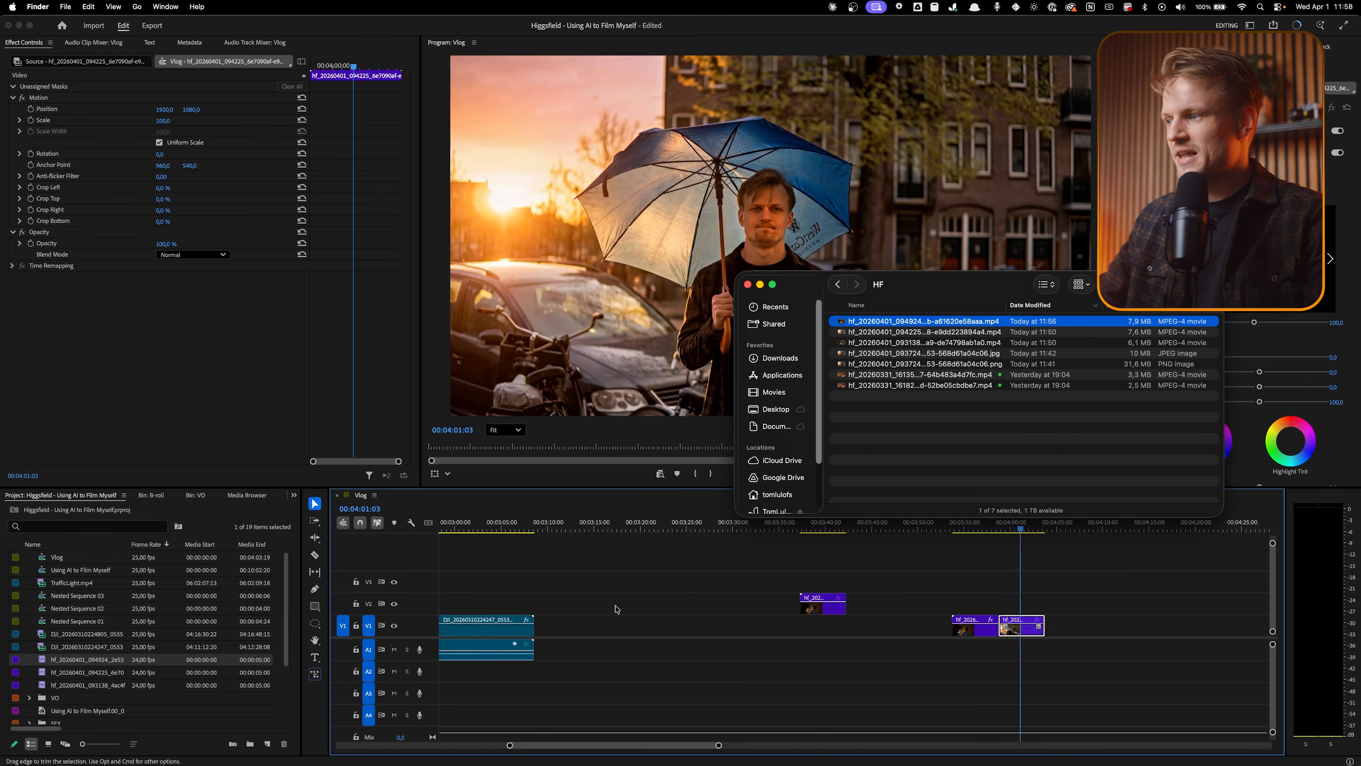
scroll(928, 621, down, 3)
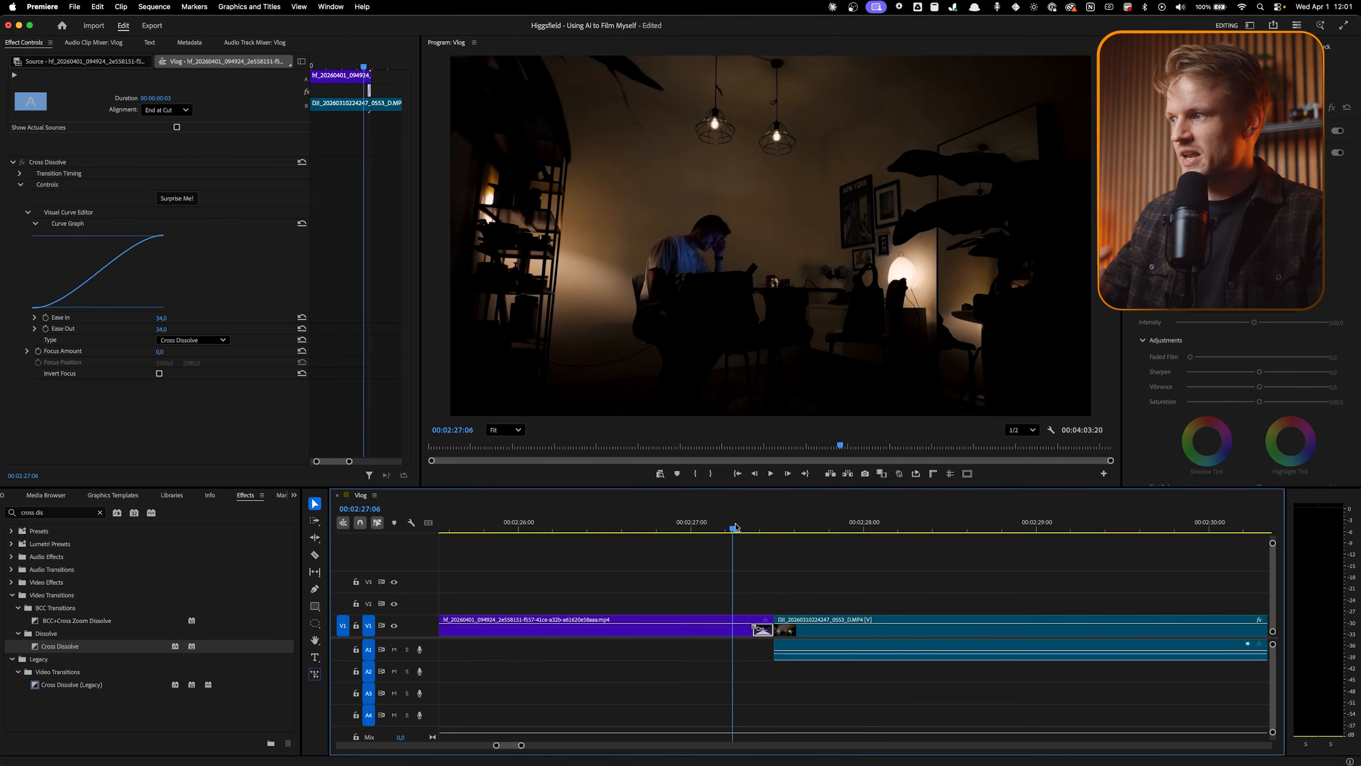
click(761, 528)
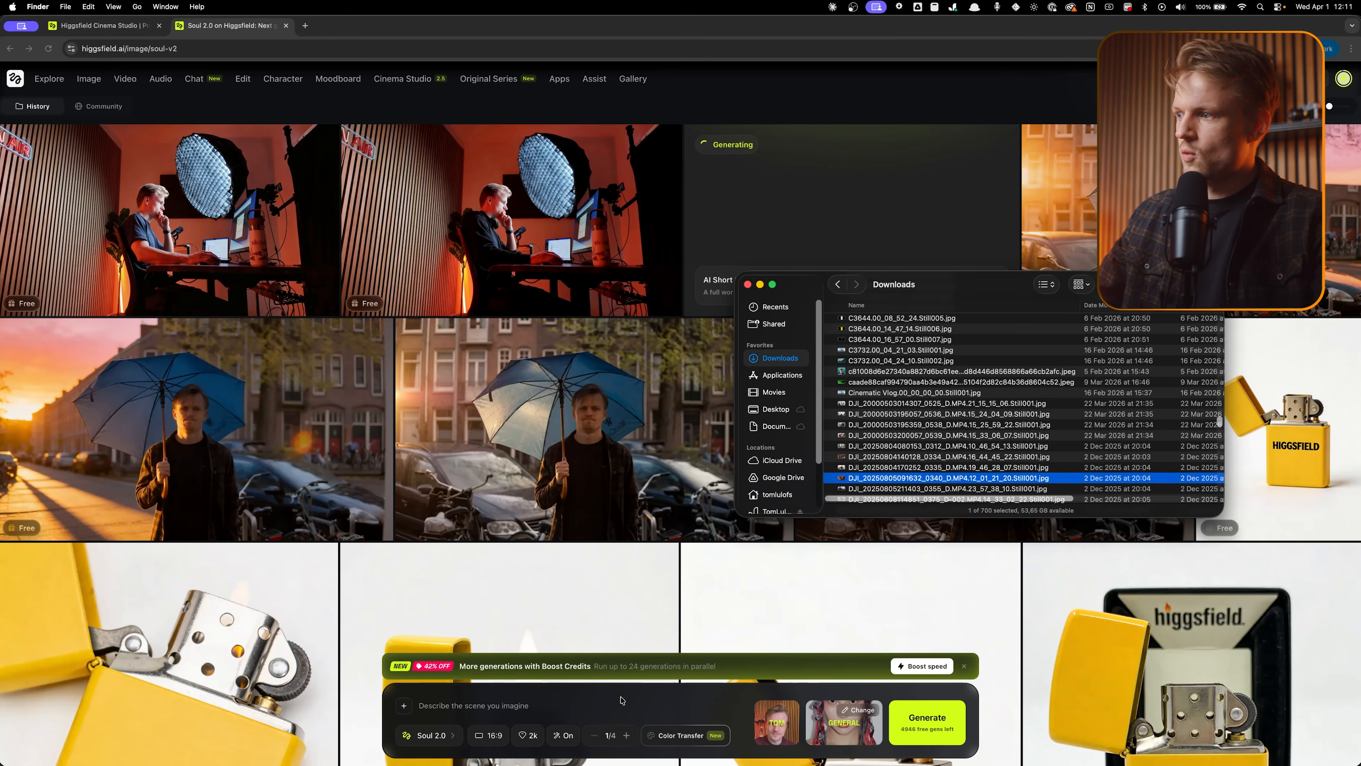
key(space)
key(space)
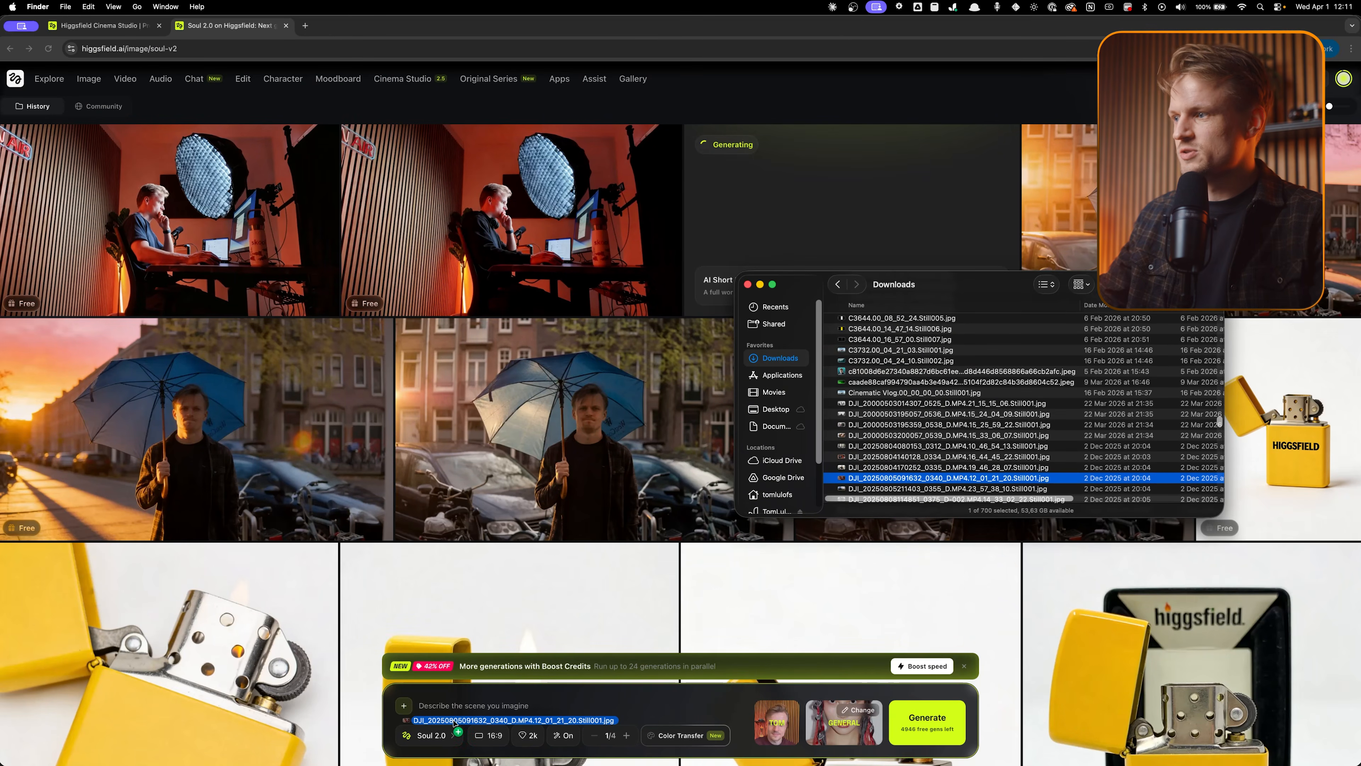
drag(454, 721, 453, 720)
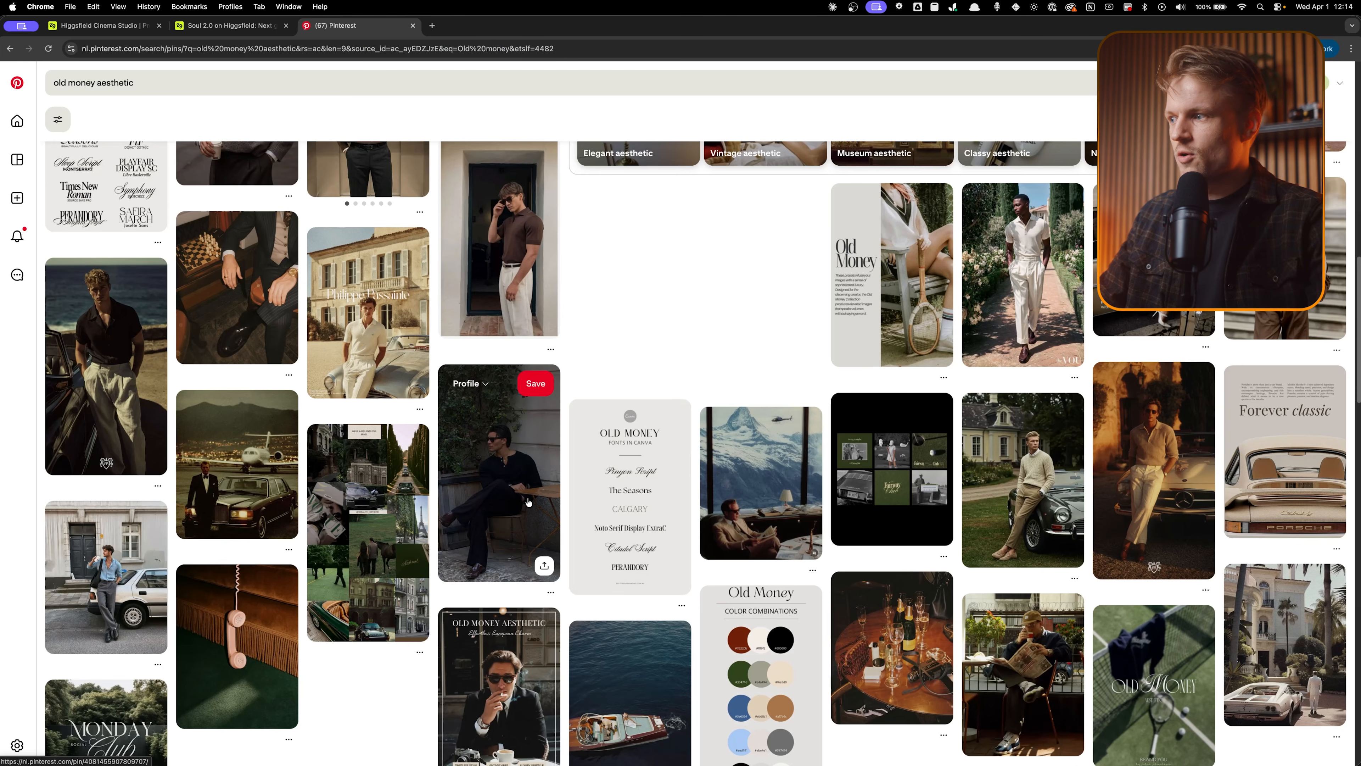
Save the Pinterest photo of the man in black seated at a café table and upload it as the Soul 2.0 reference.
click(528, 501)
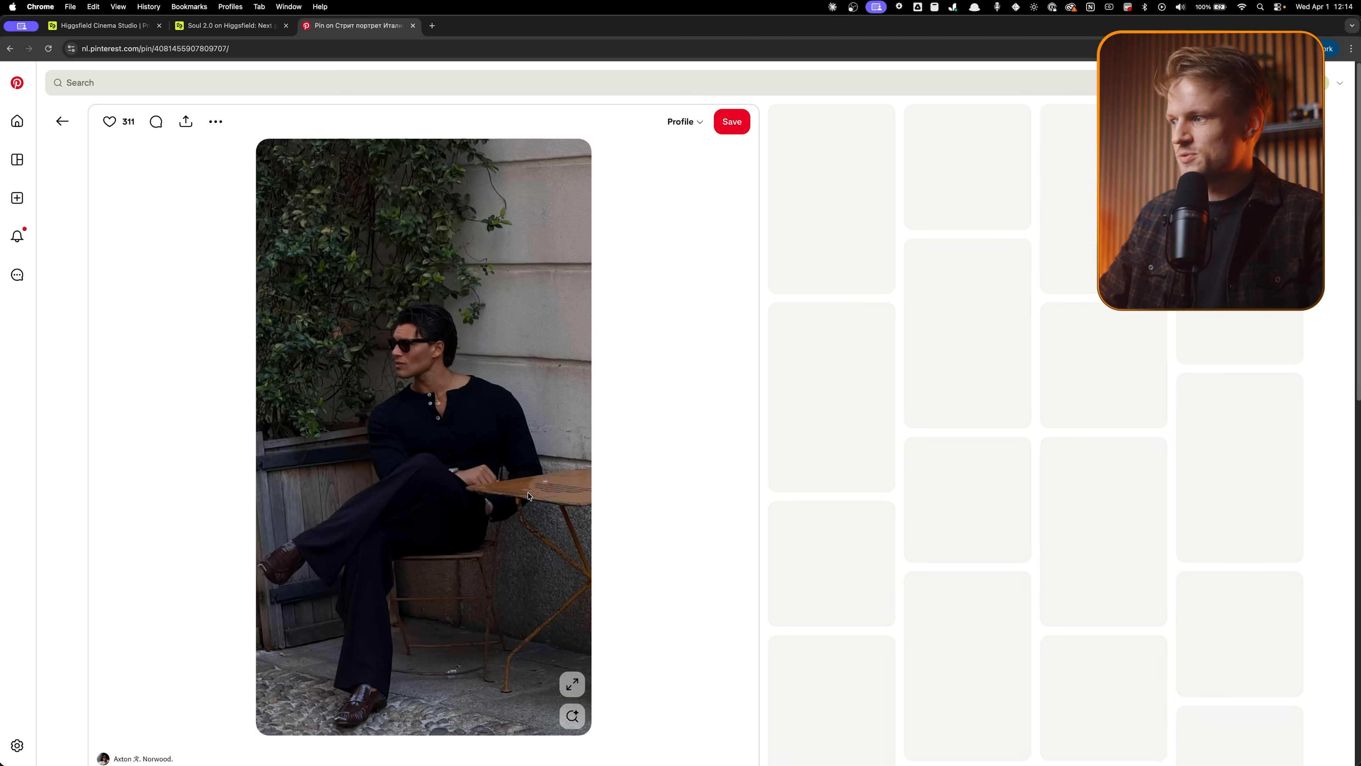
right_click(376, 370)
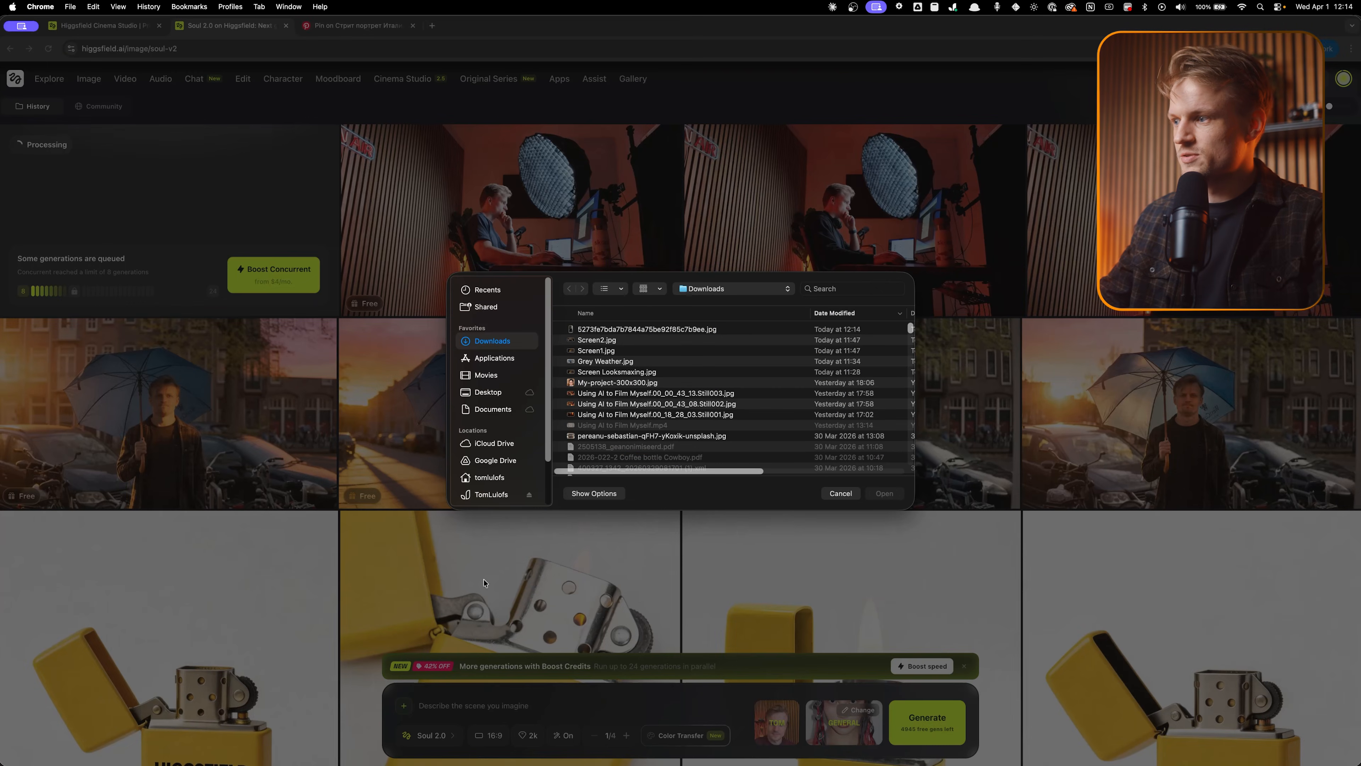
click(658, 330)
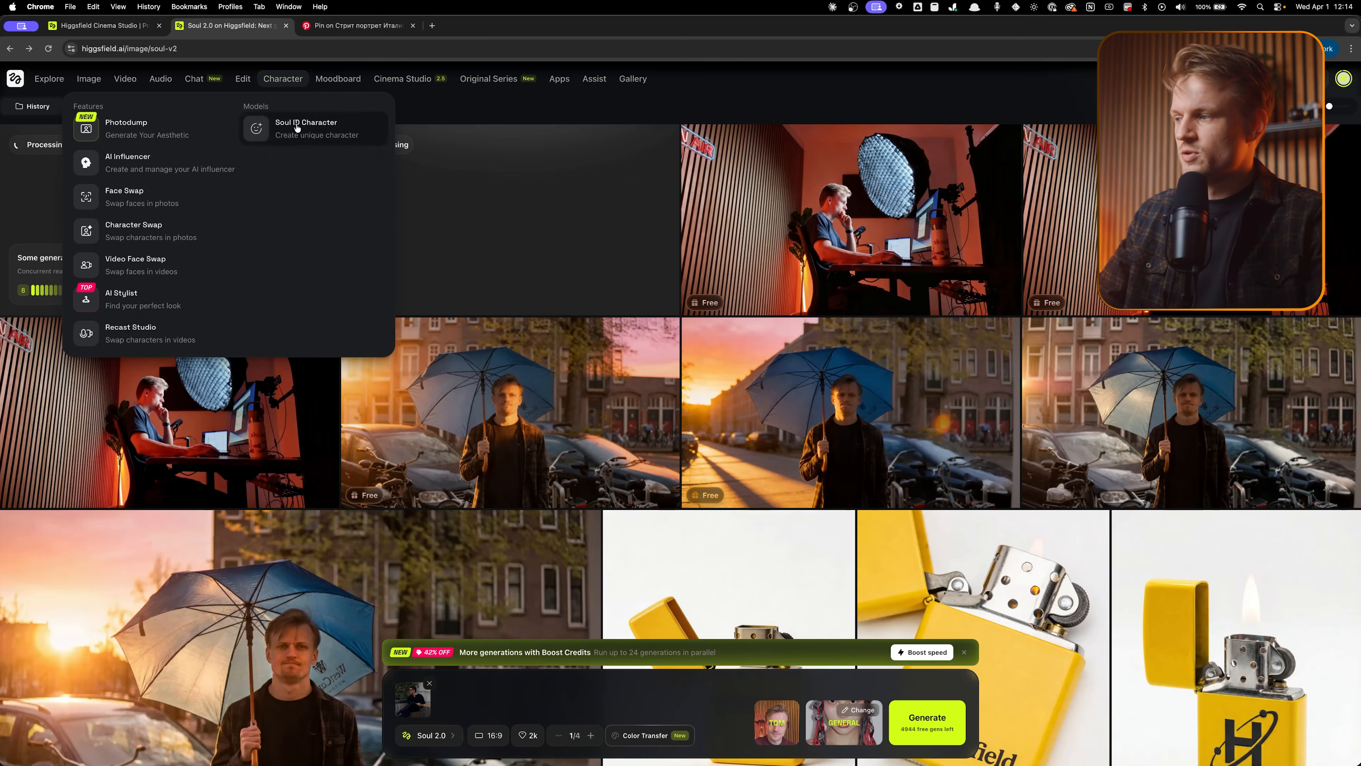
Review the trained Soul ID character and its options, return to image generation with it, and view the generated café-table portrait.
click(297, 126)
mouse_move(411, 566)
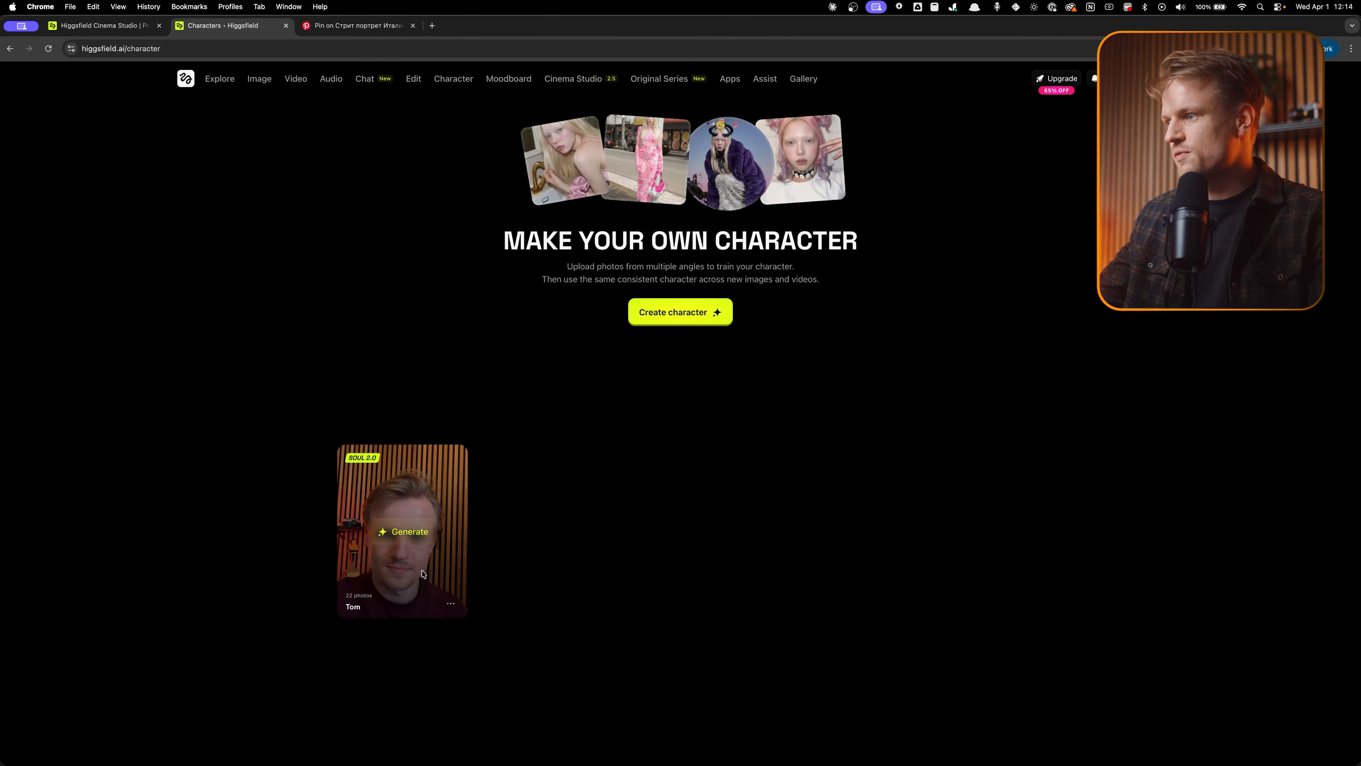
click(451, 605)
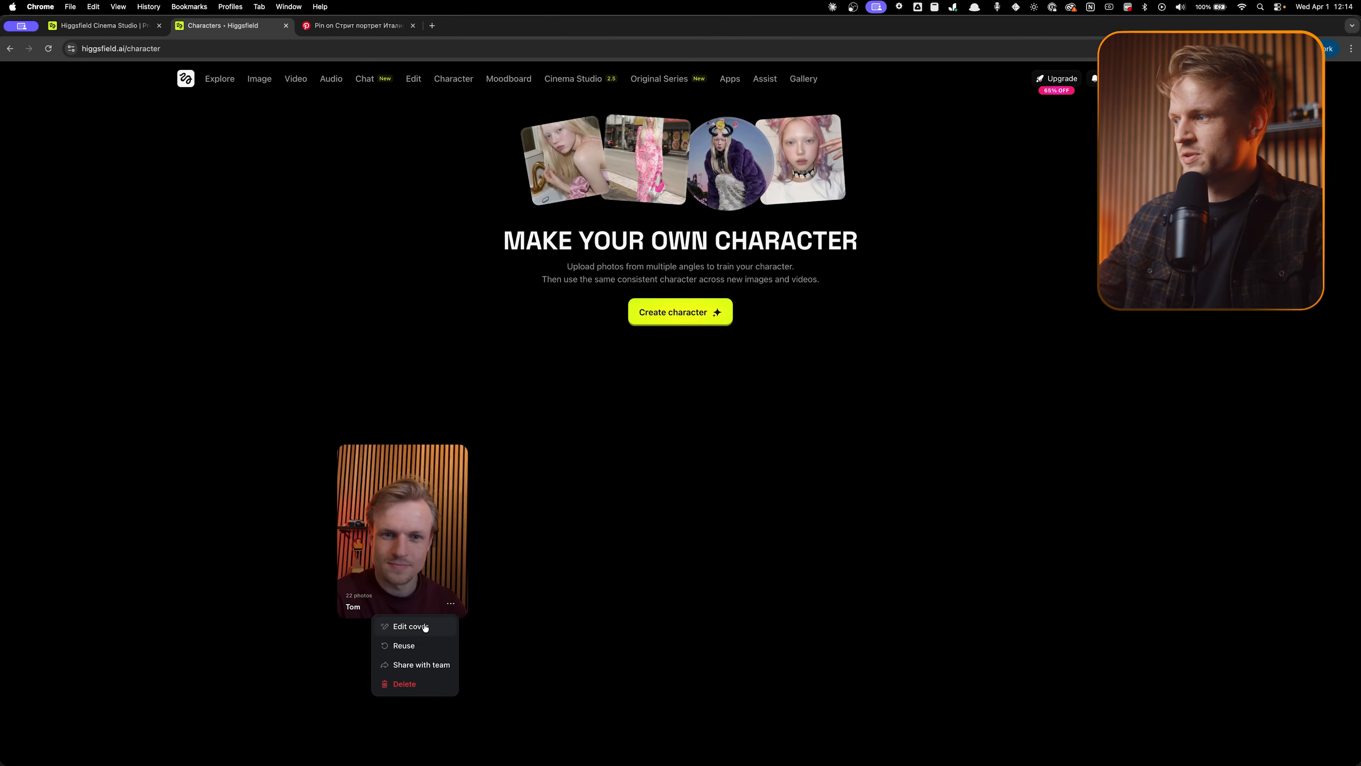
click(404, 541)
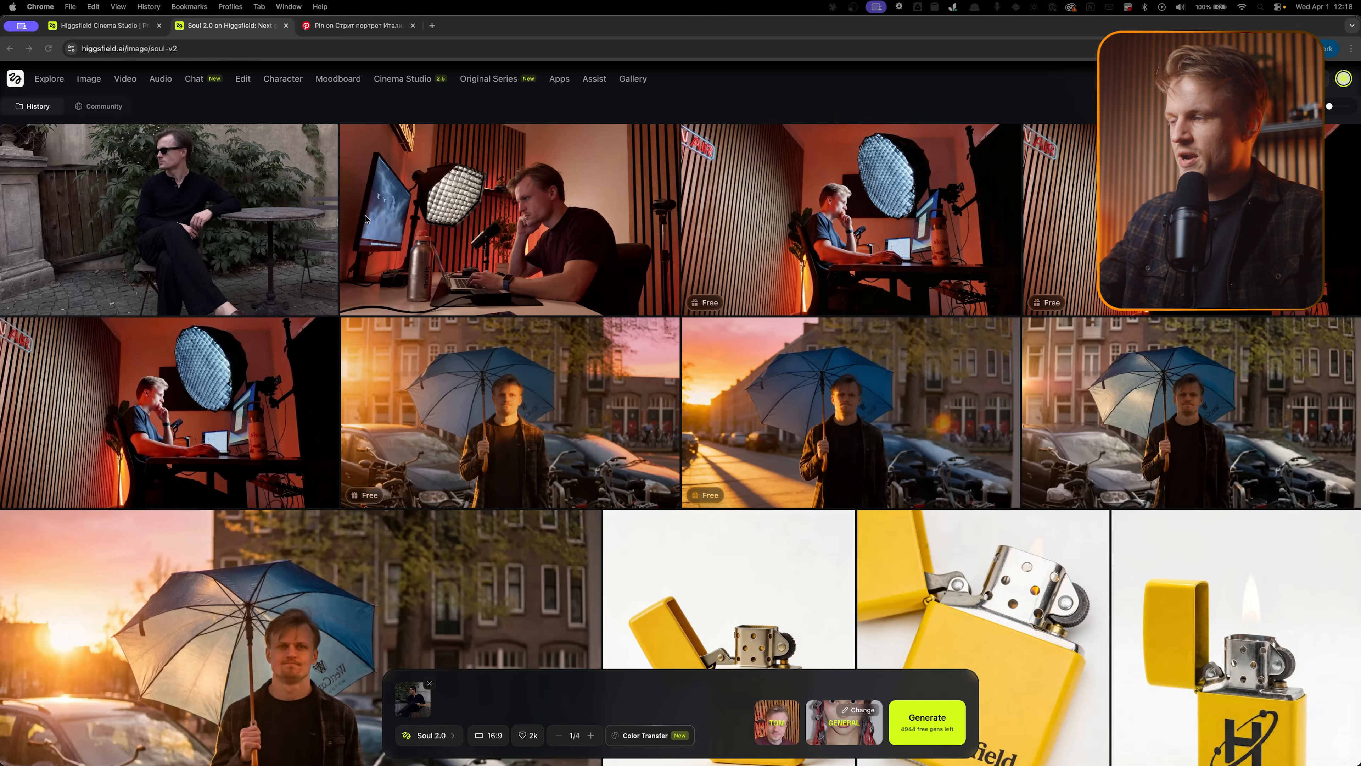
click(194, 192)
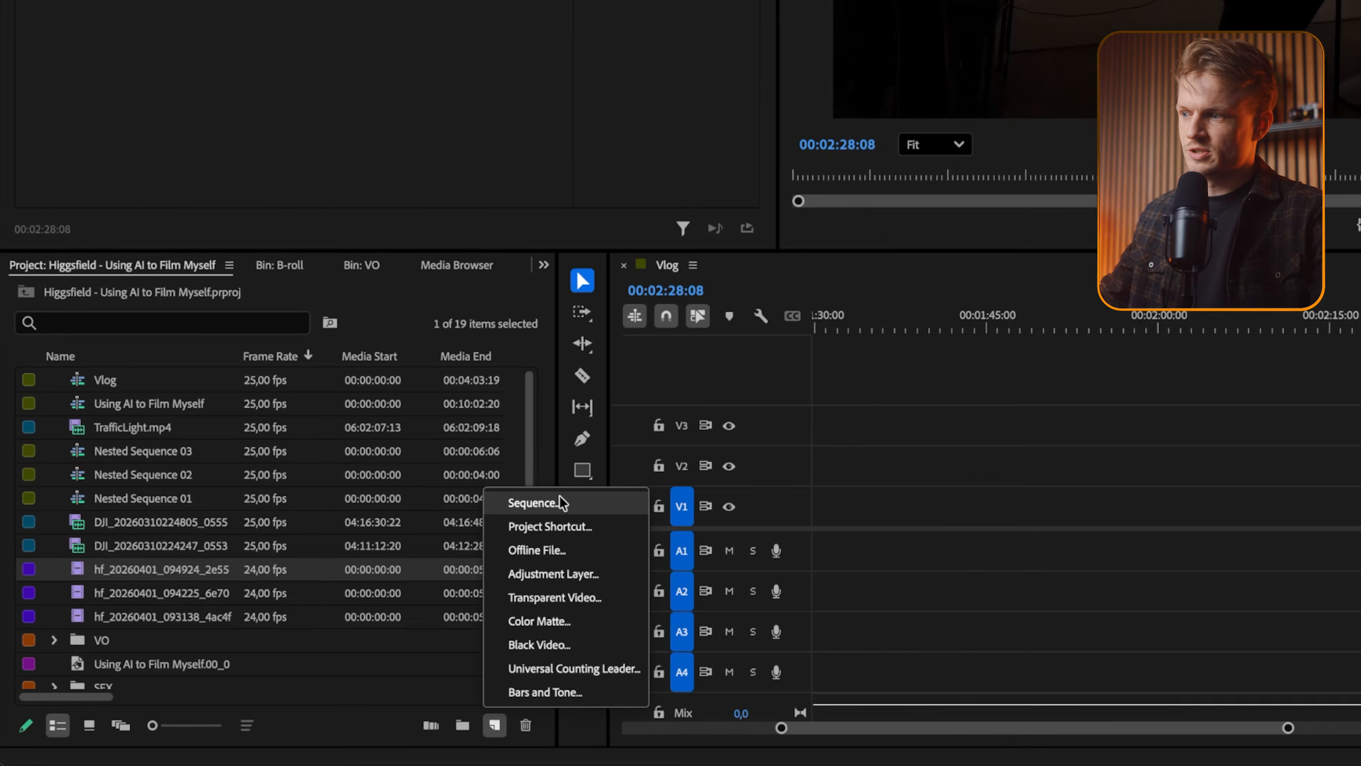
In Premiere Pro, create a vertical sequence with the hf_20260401_102003 video, keeping the existing sequence settings, and overlay a text title.
click(311, 575)
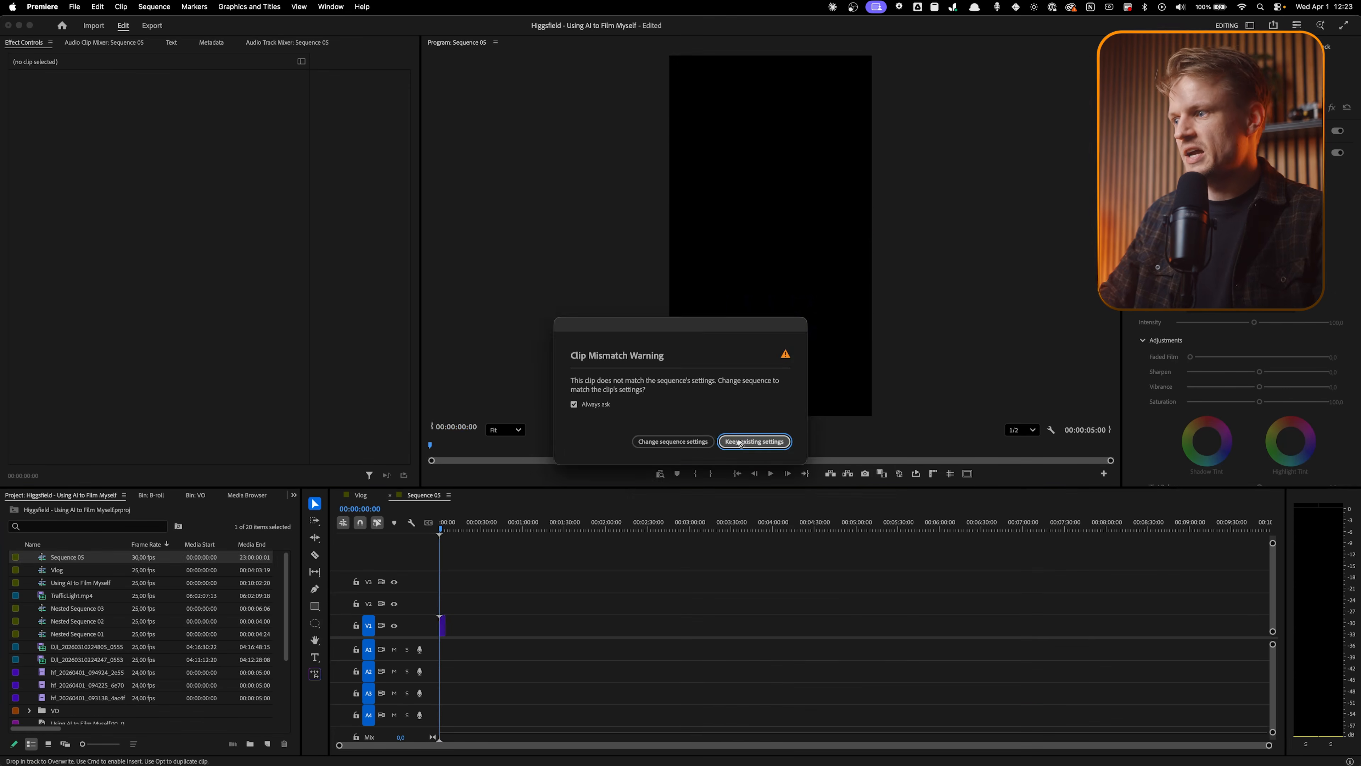
click(739, 442)
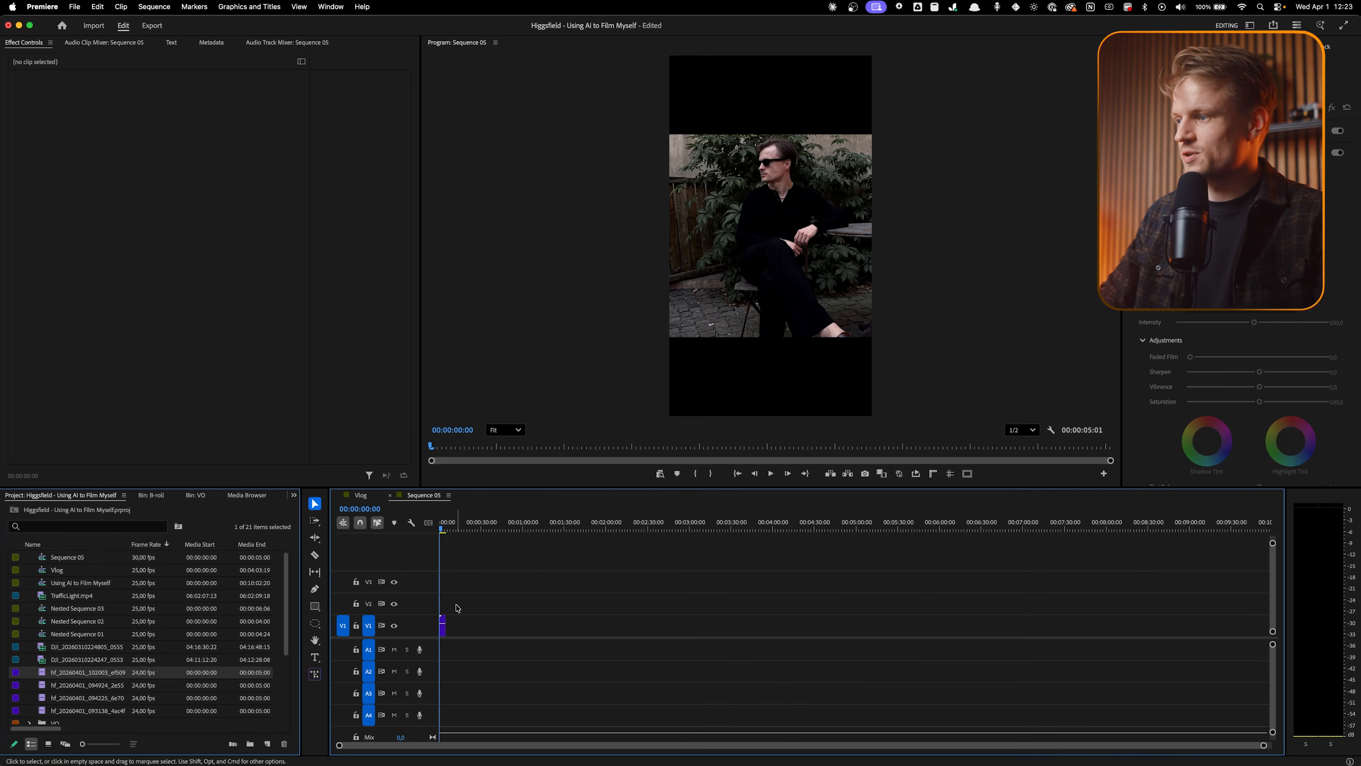
key(=)
key(=)
click(314, 657)
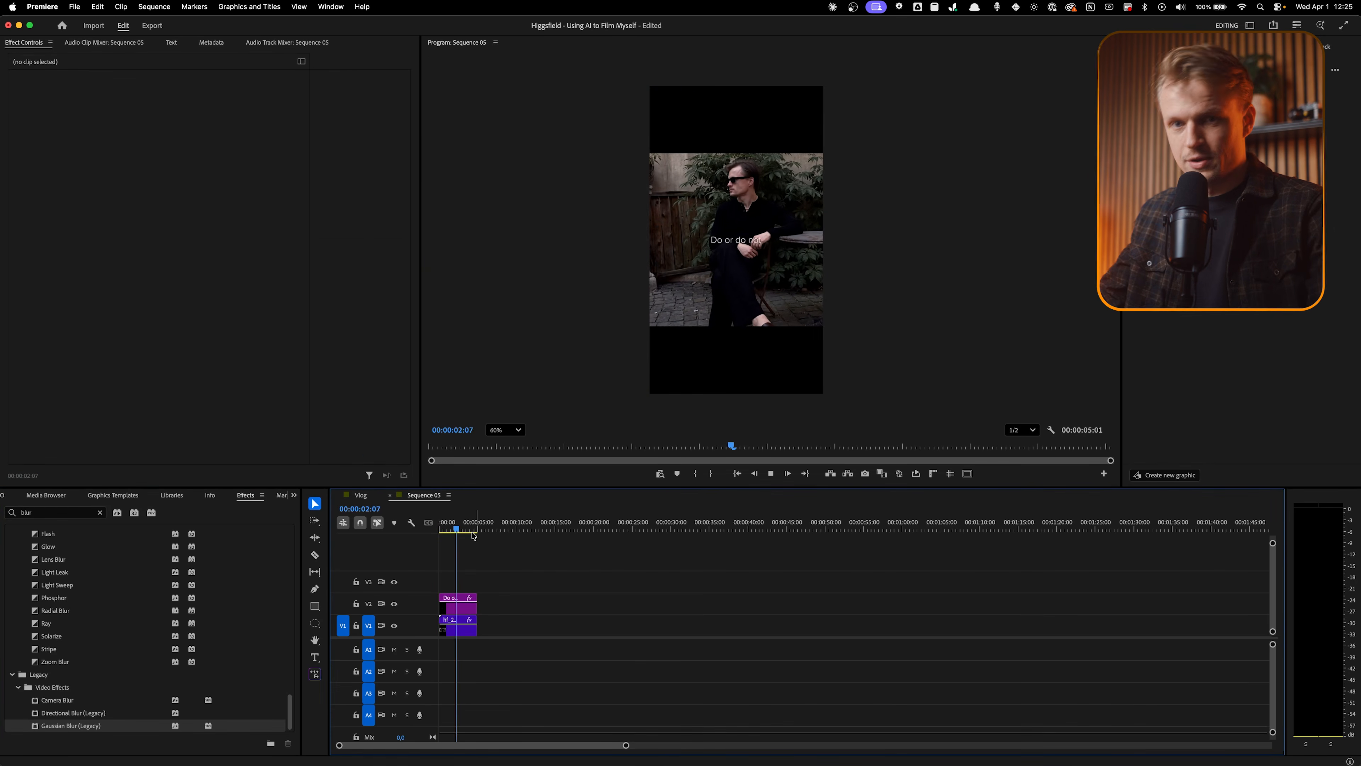
drag(464, 528, 314, 525)
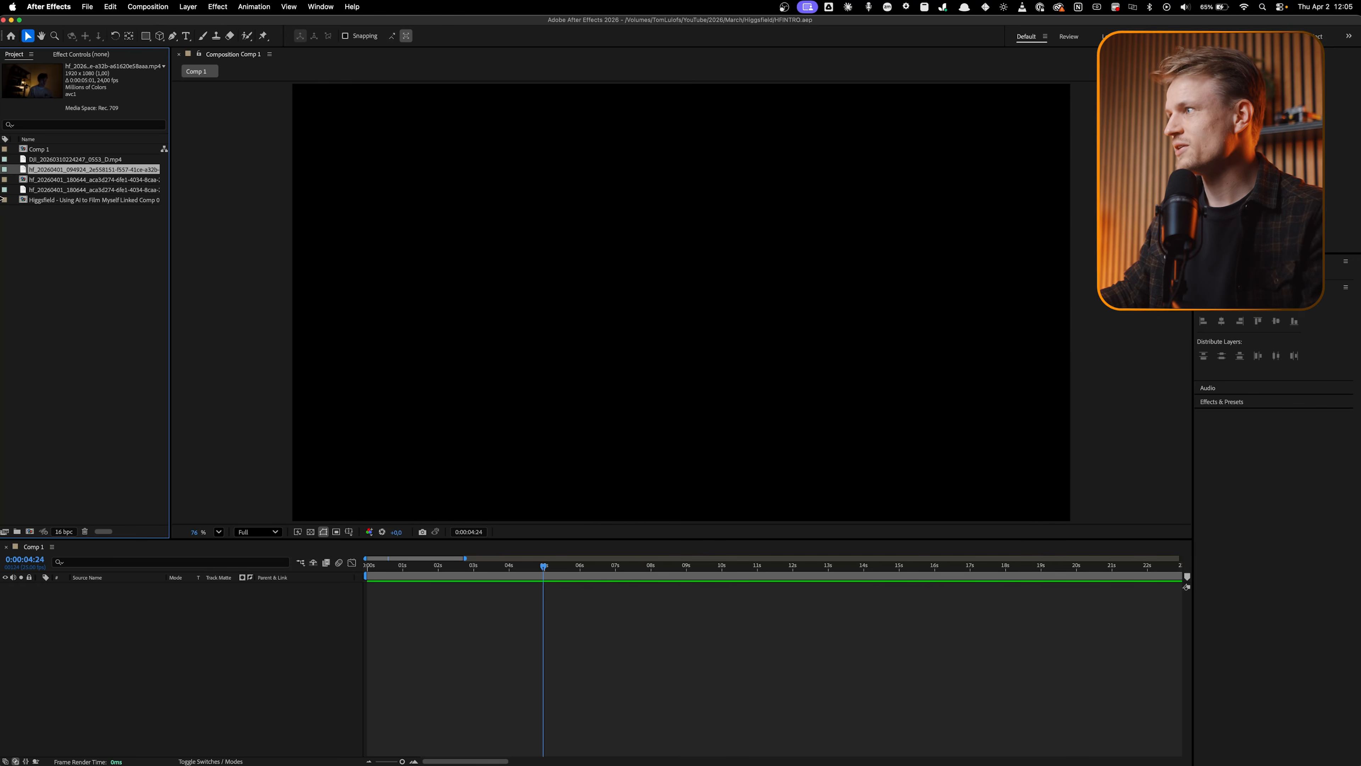
In After Effects, add the hf_20260401_094924 video to Comp 1 and scale it to fill the composition.
drag(219, 628, 219, 629)
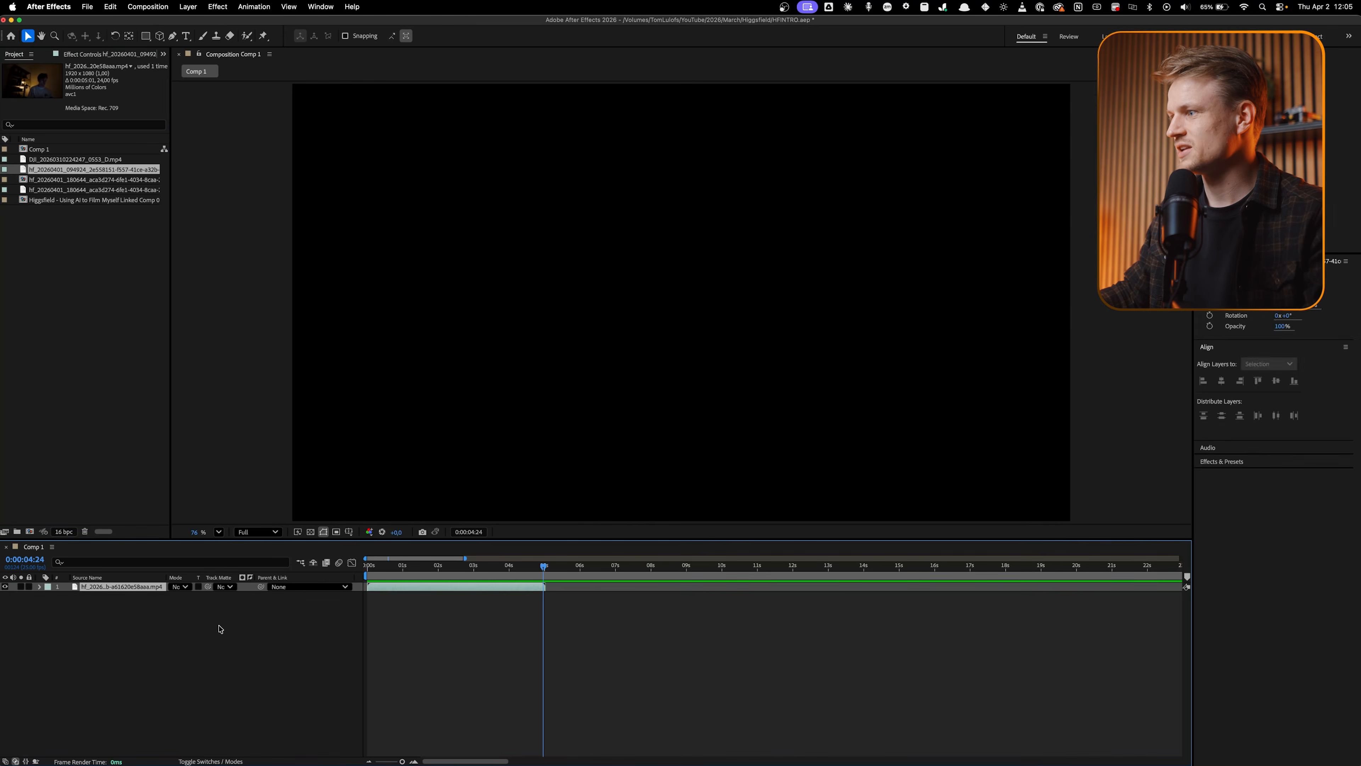
right_click(425, 589)
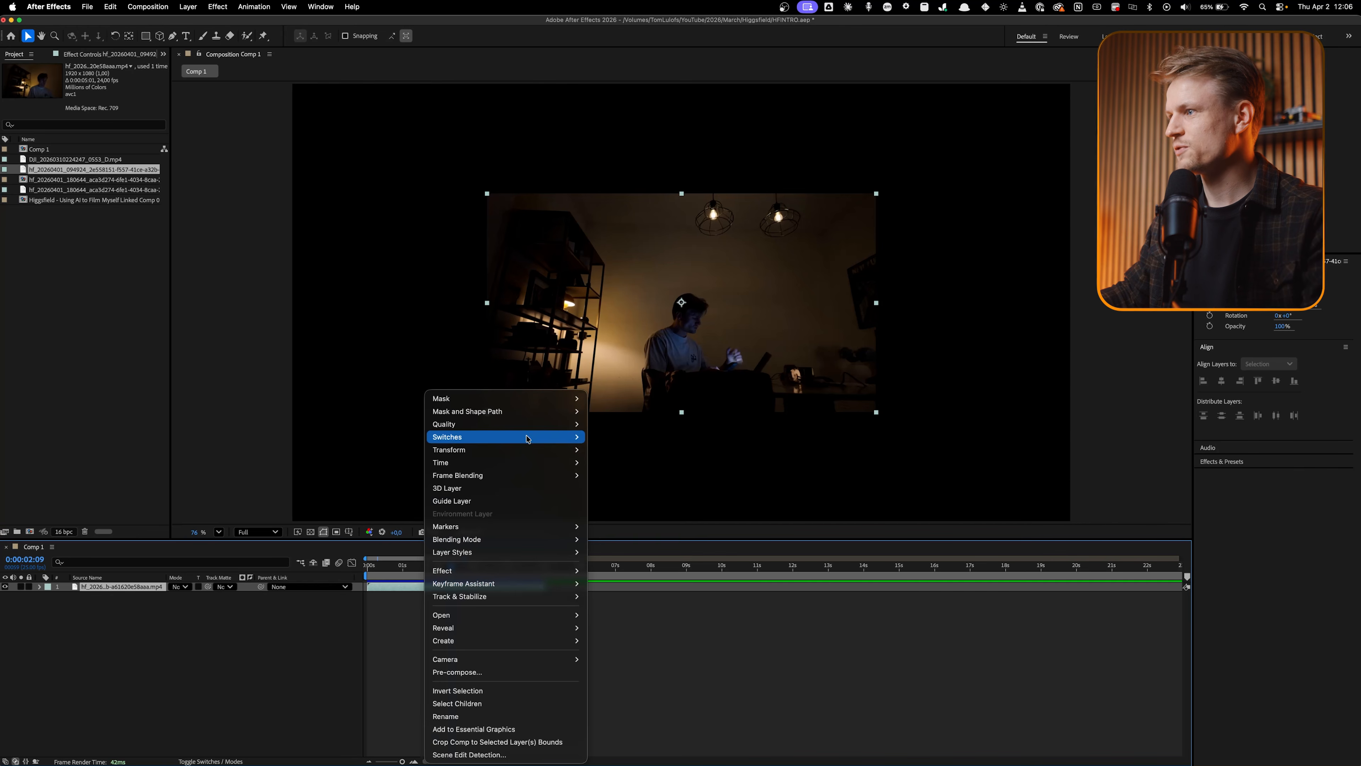
click(629, 607)
drag(453, 566, 546, 568)
key(super+v)
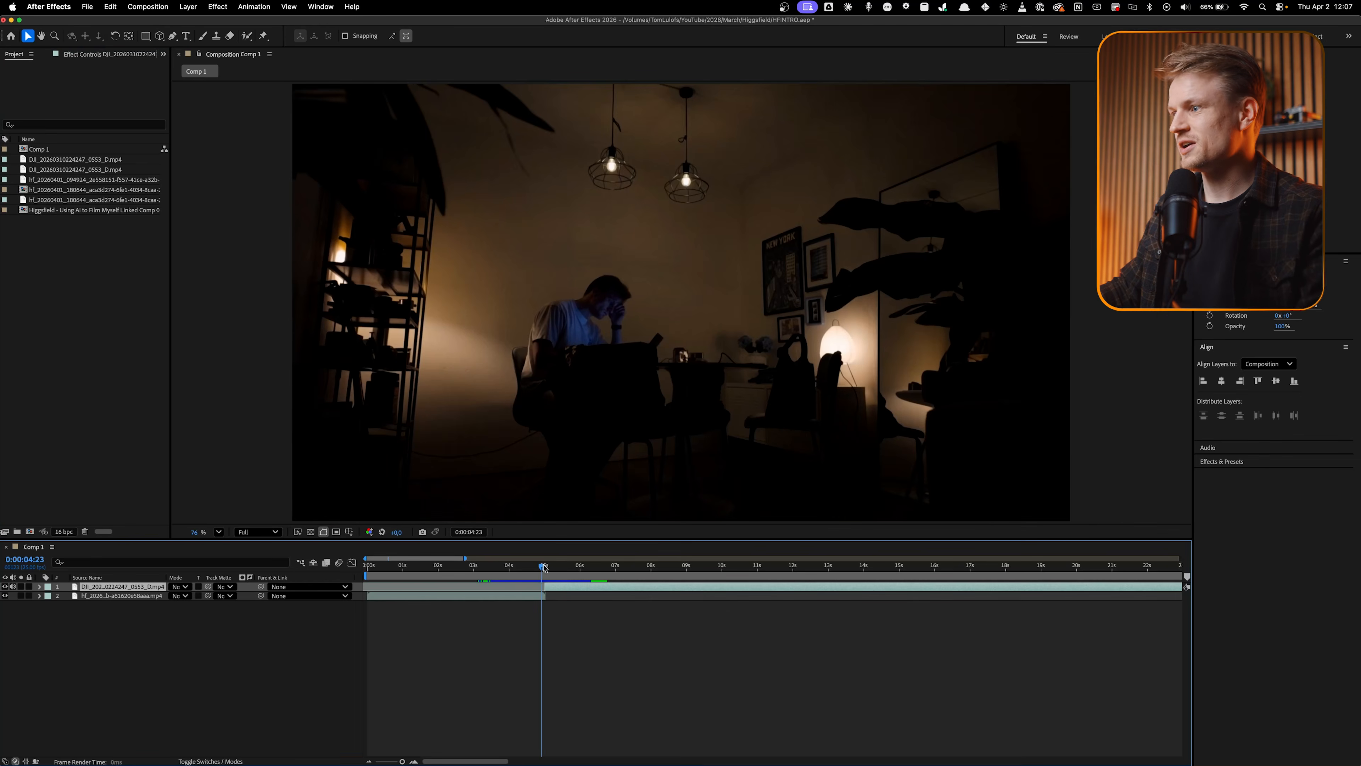
drag(543, 567, 546, 570)
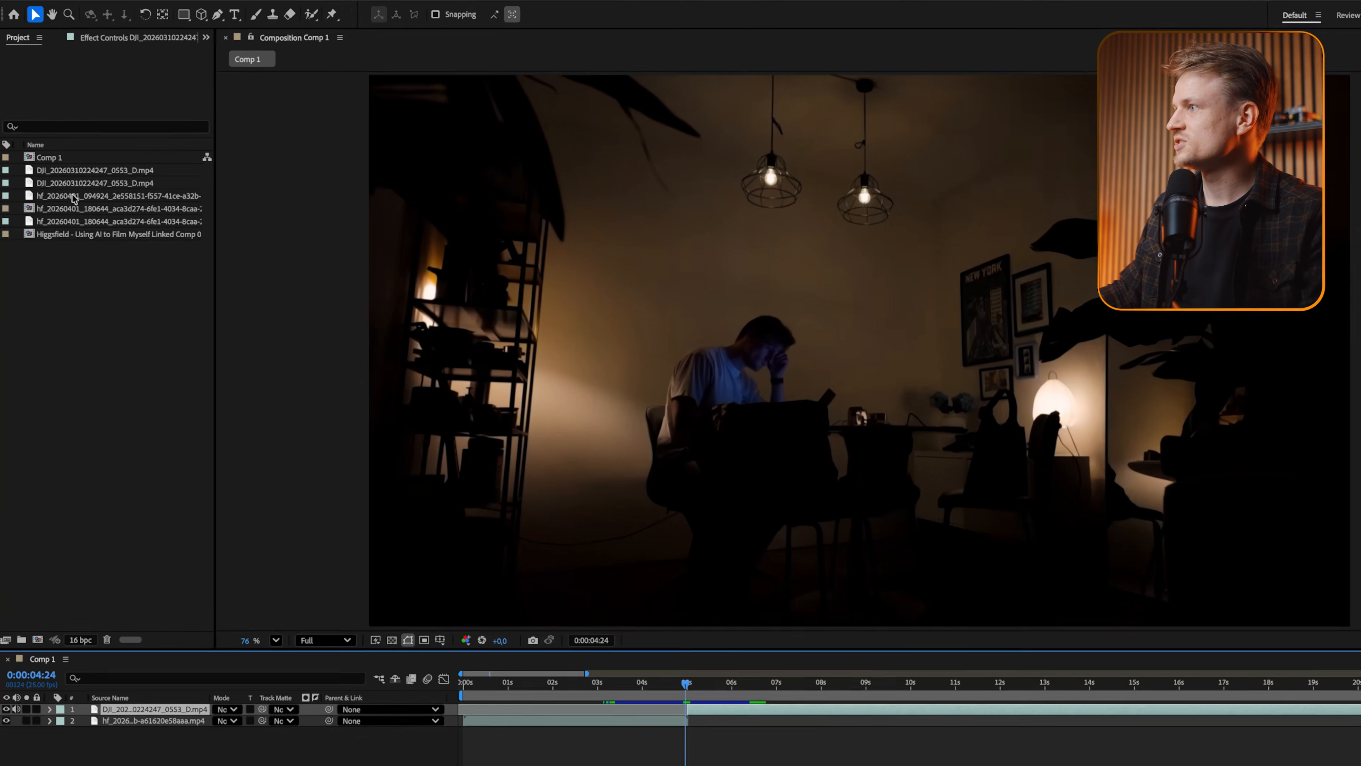
Override the hf_20260401_094924 footage's media color space with sRGB IEC61966-2.1 and compare the colors across the cut.
click(57, 180)
right_click(116, 246)
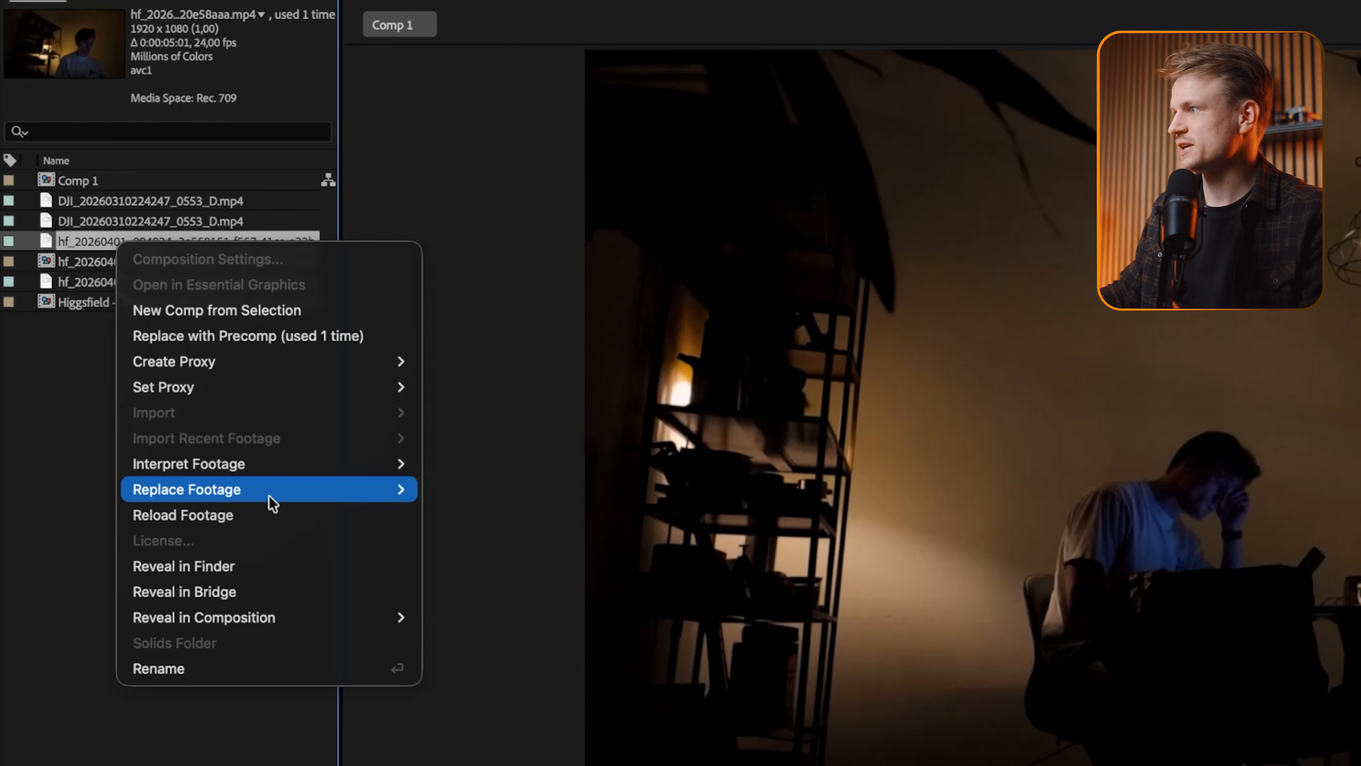
mouse_move(301, 465)
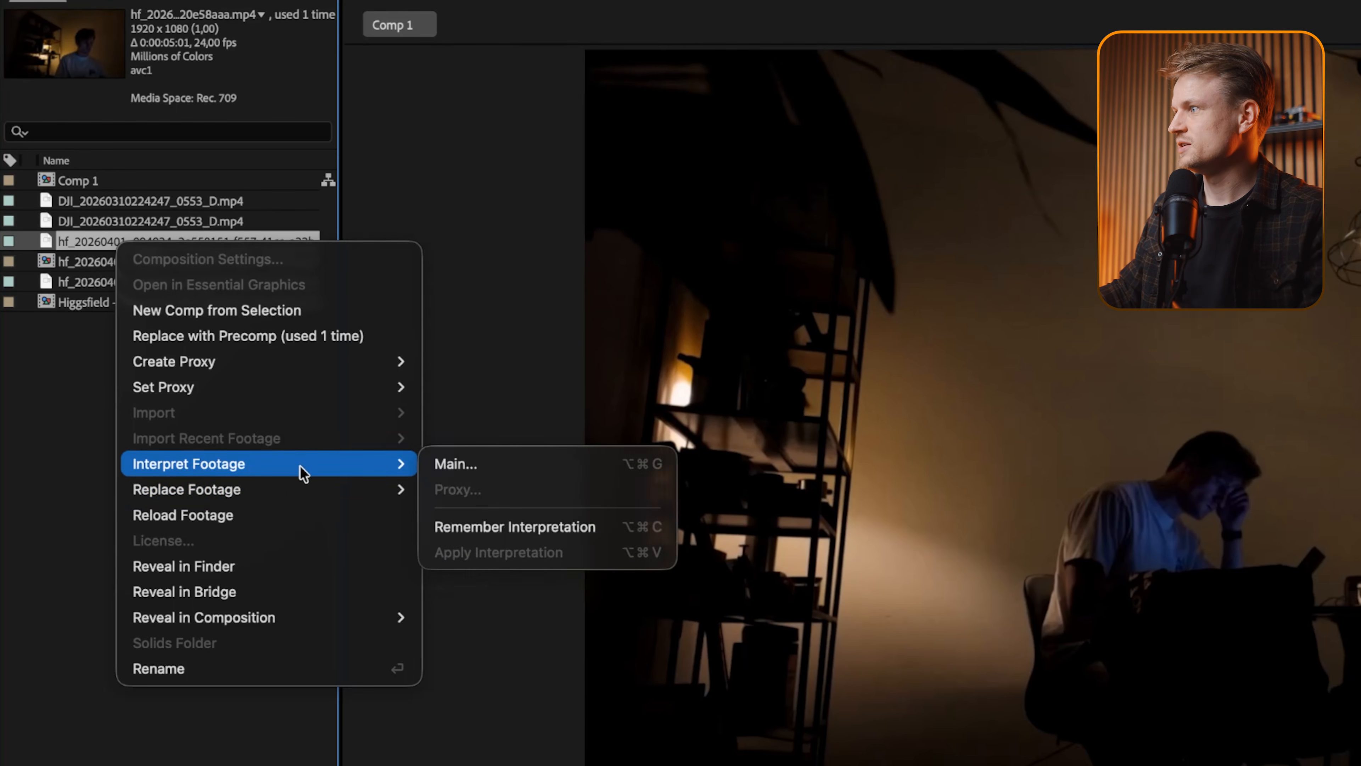
click(462, 468)
click(64, 59)
drag(130, 44, 551, 194)
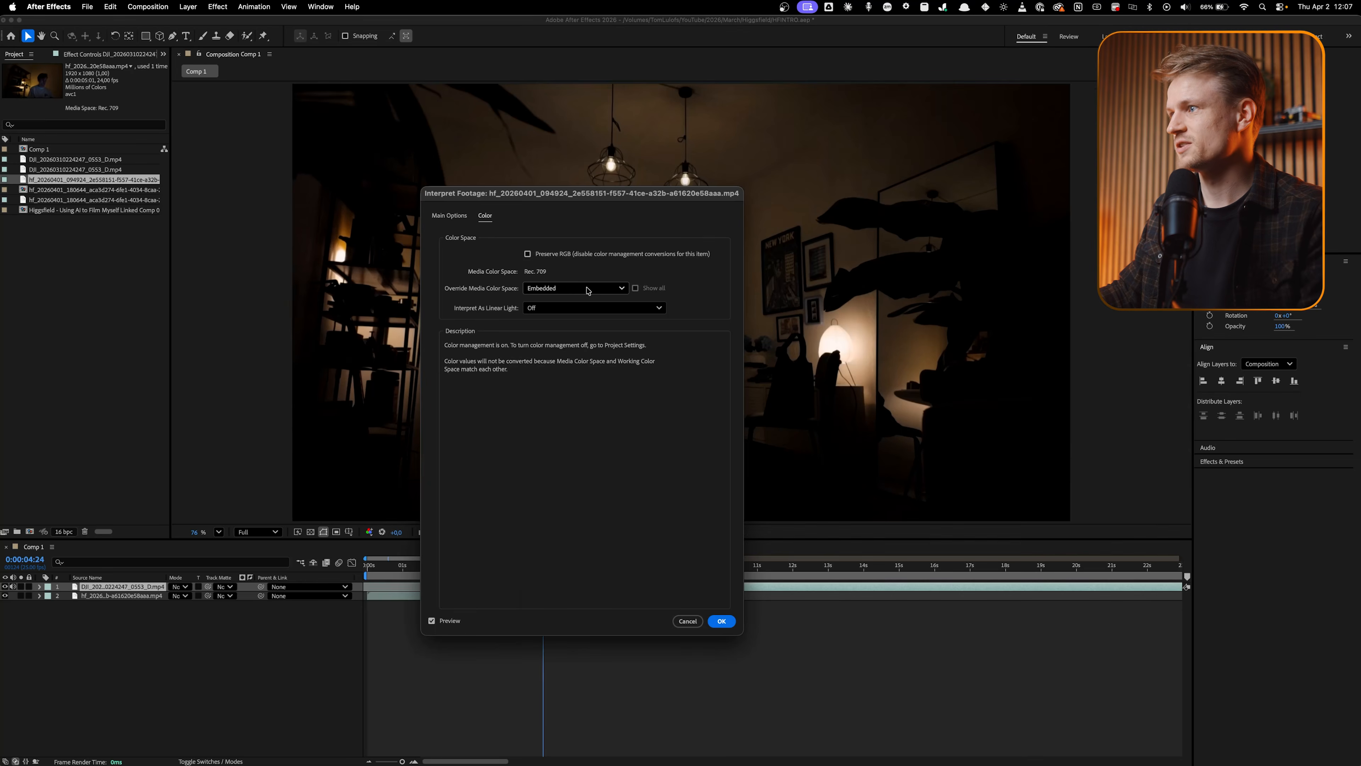
click(588, 290)
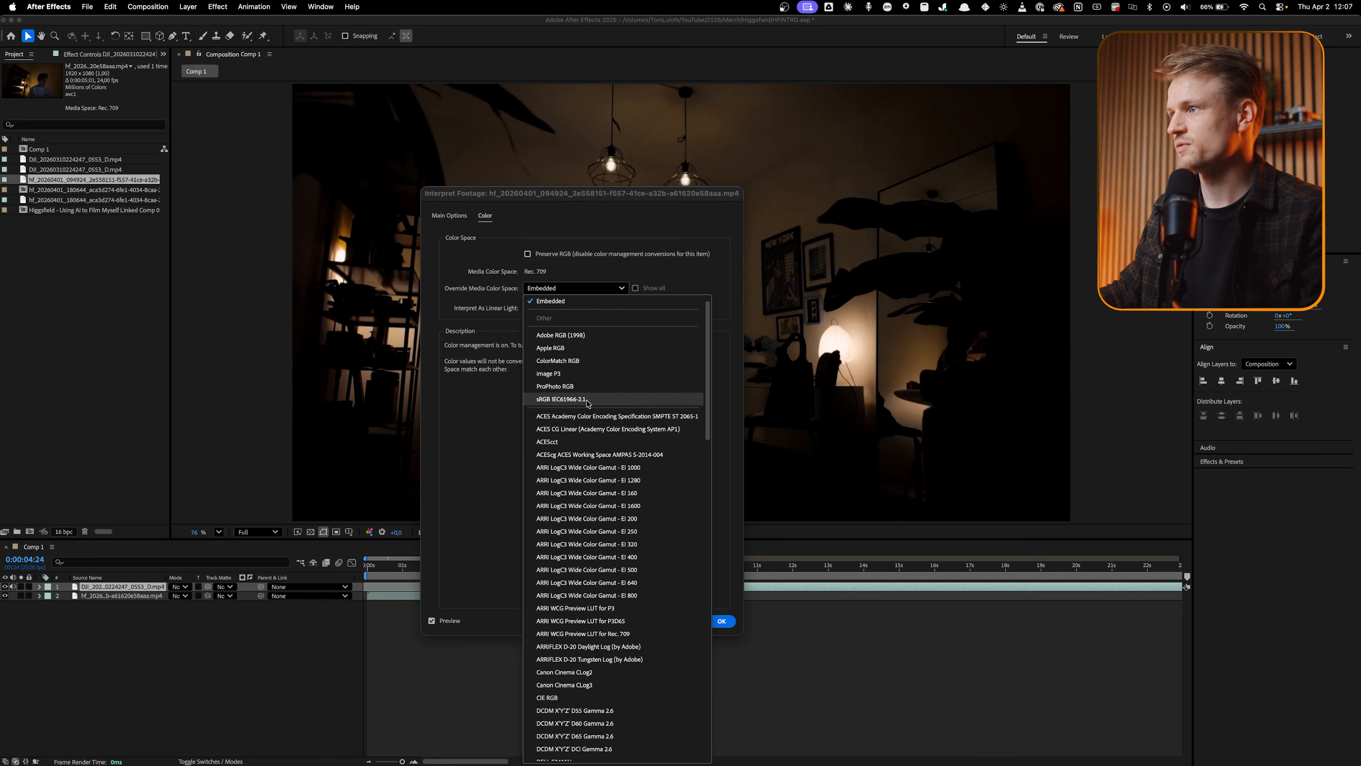
click(550, 400)
key(Return)
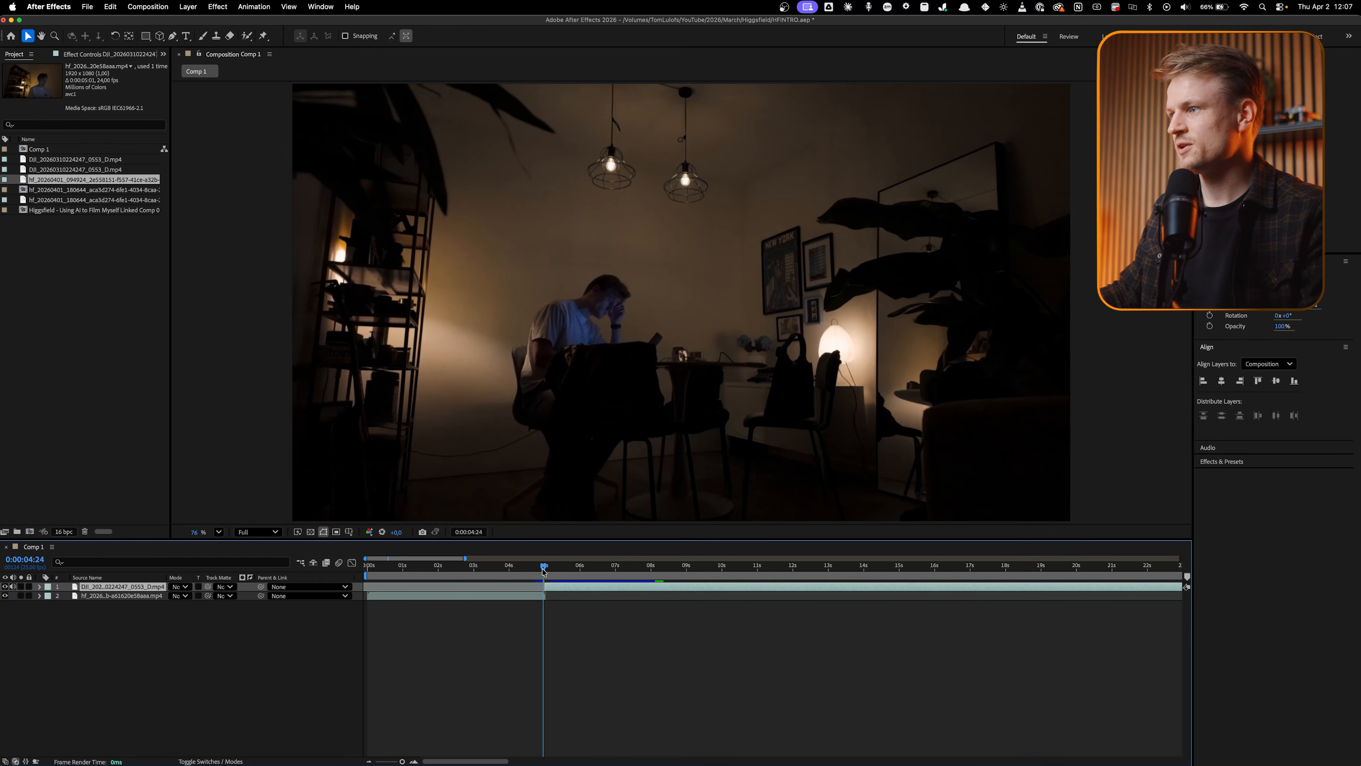
drag(544, 571, 546, 643)
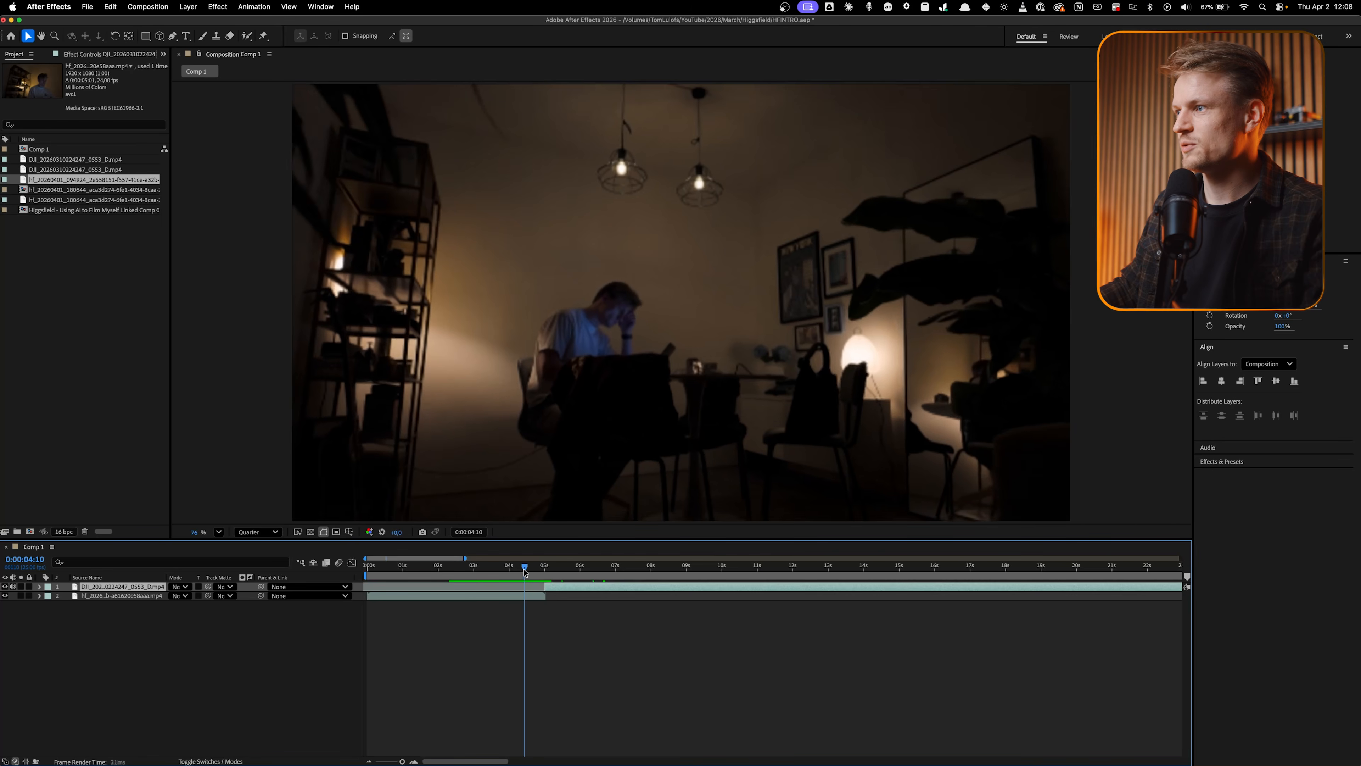
Enable time remapping on the hf_20260401_094924 layer and apply Easy Ease to its end keyframe.
drag(546, 577, 546, 579)
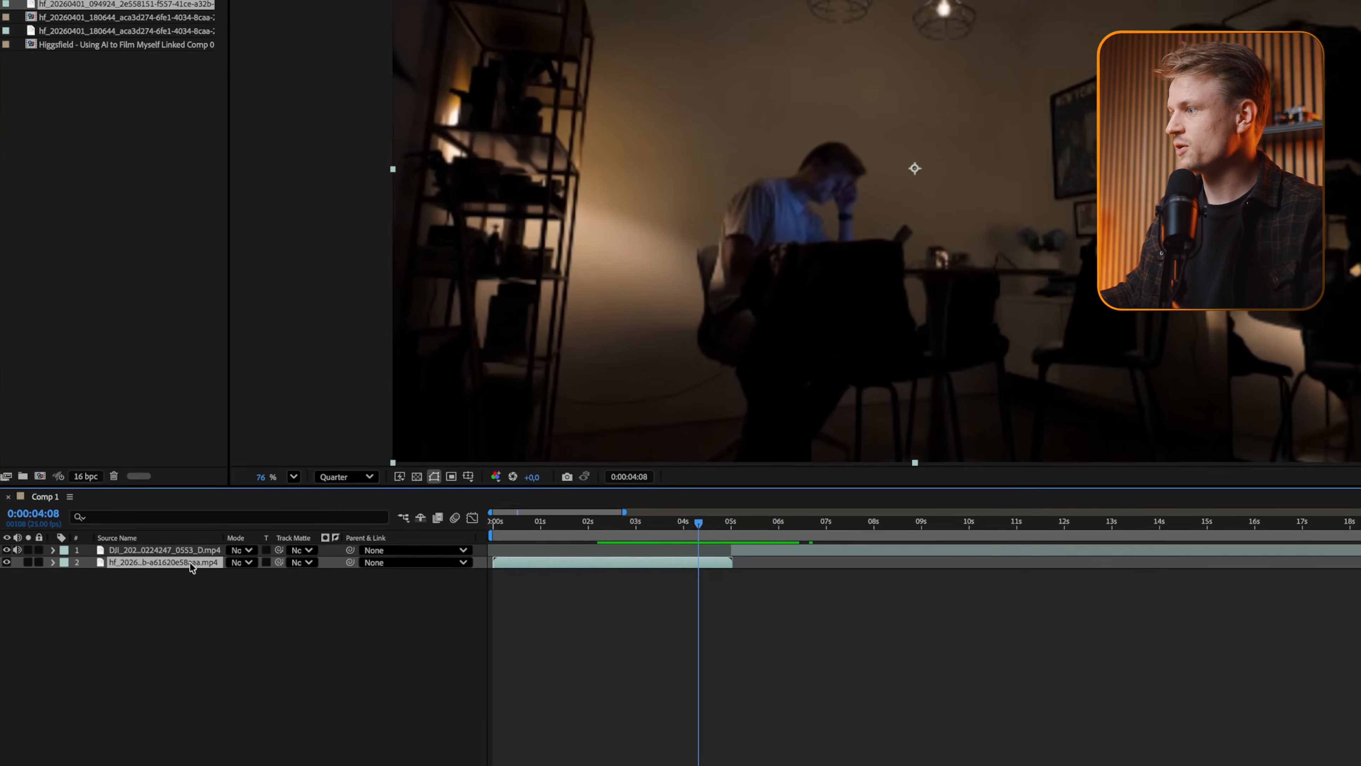
right_click(156, 599)
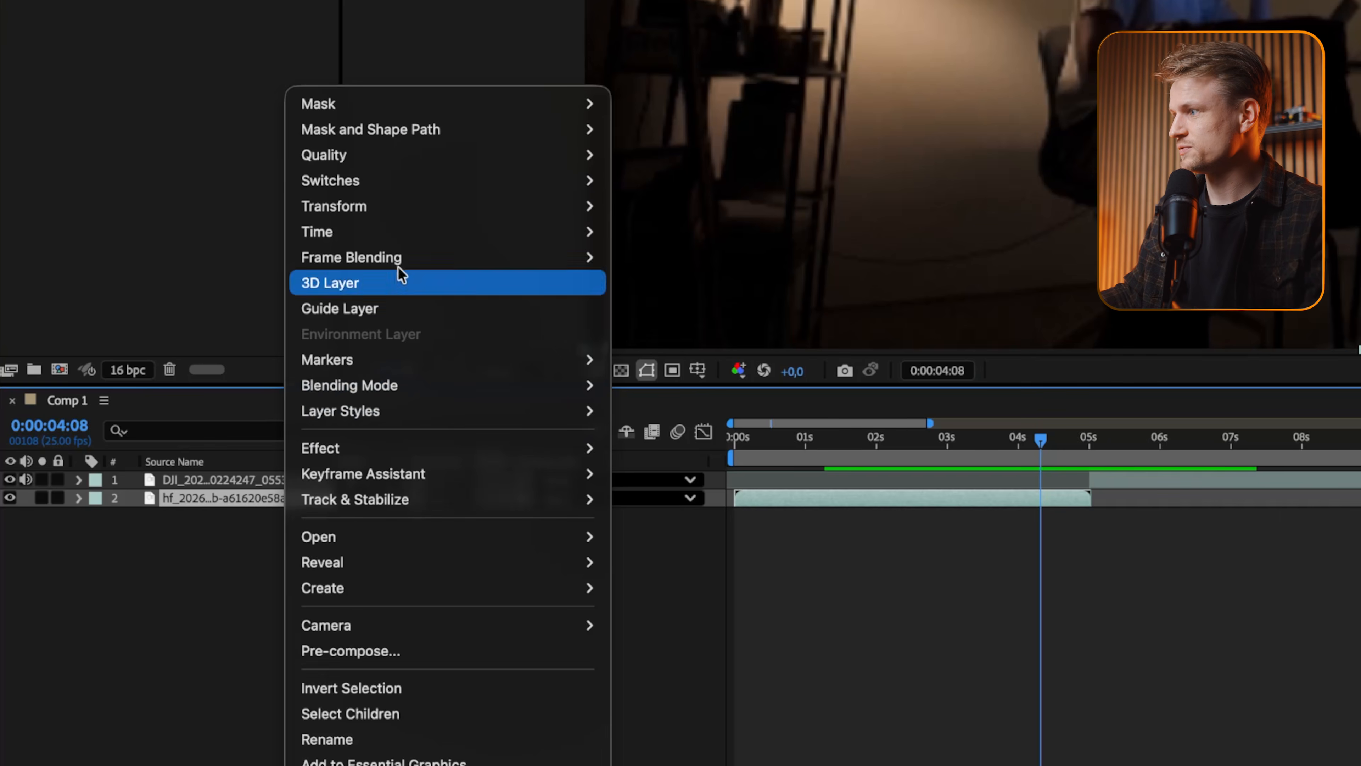
mouse_move(375, 239)
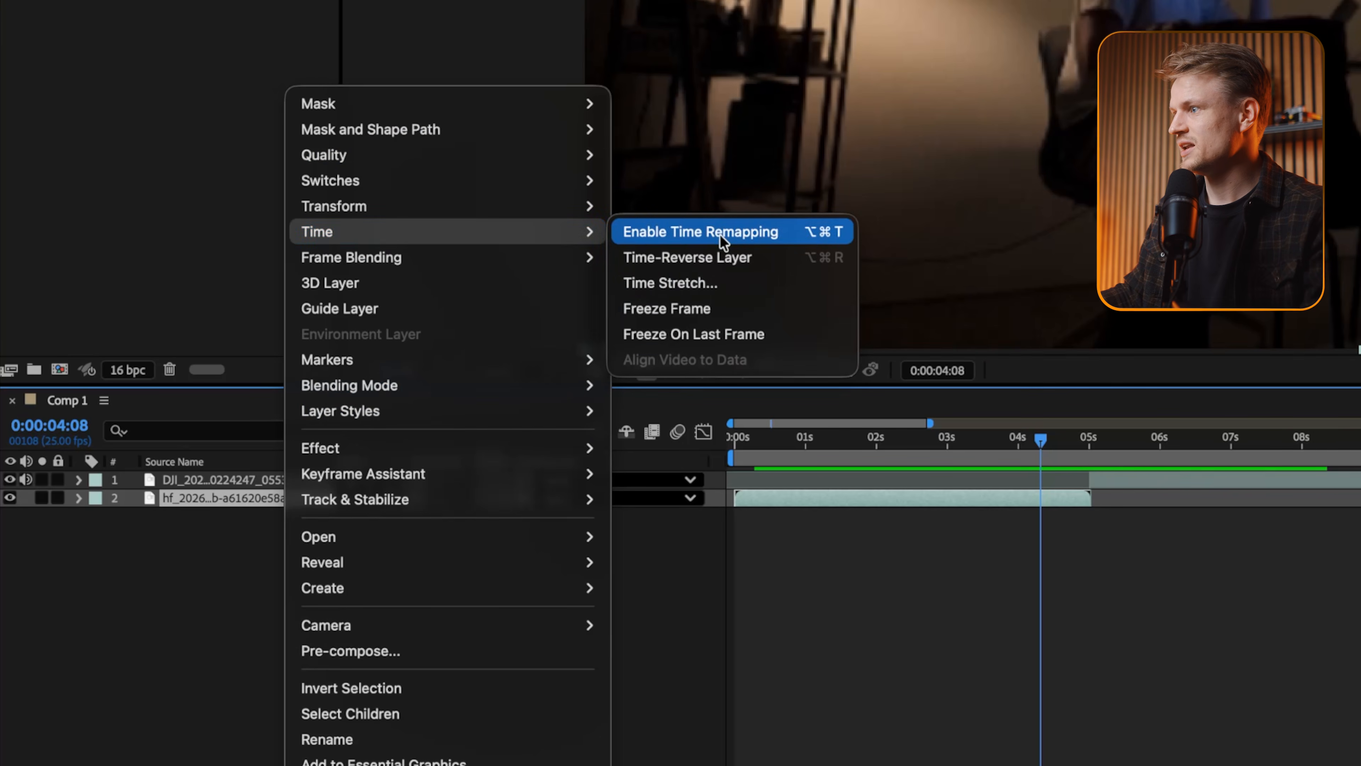
click(720, 232)
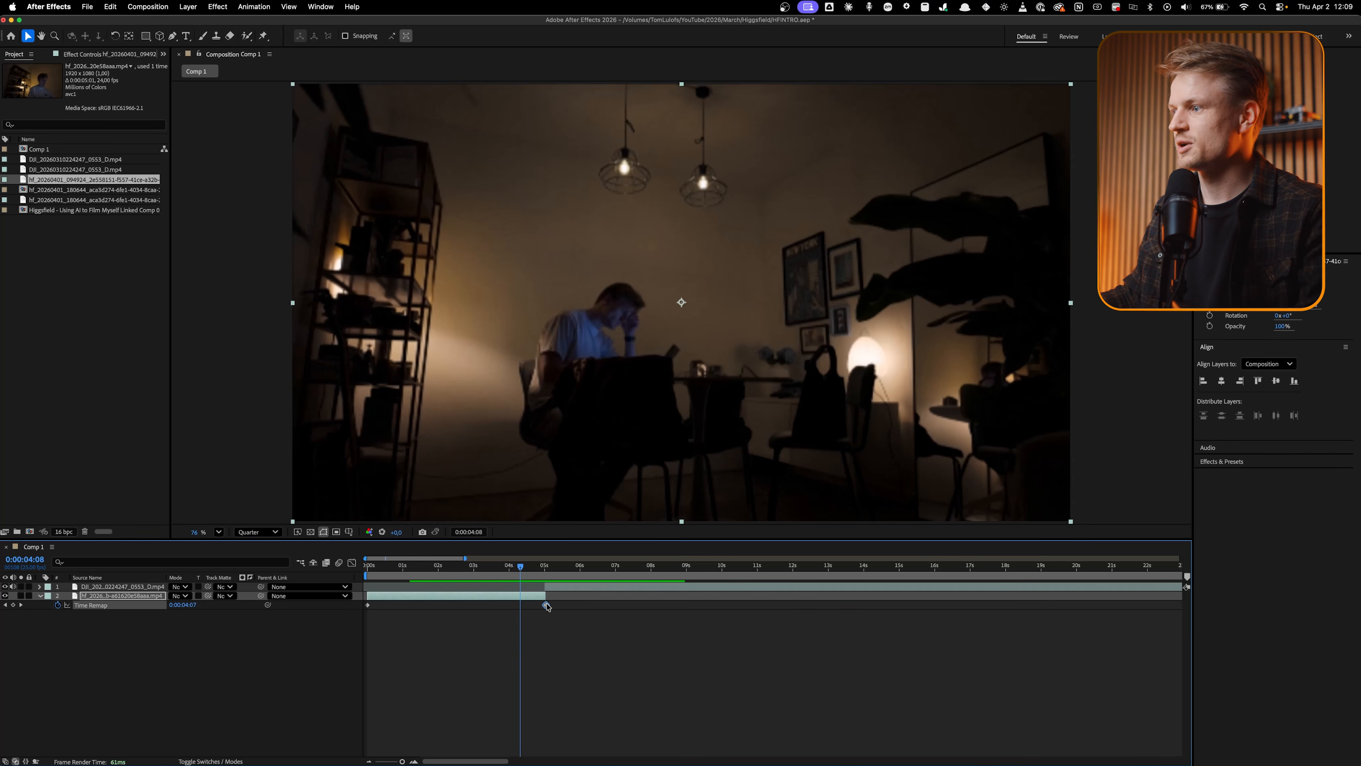
mouse_move(622, 755)
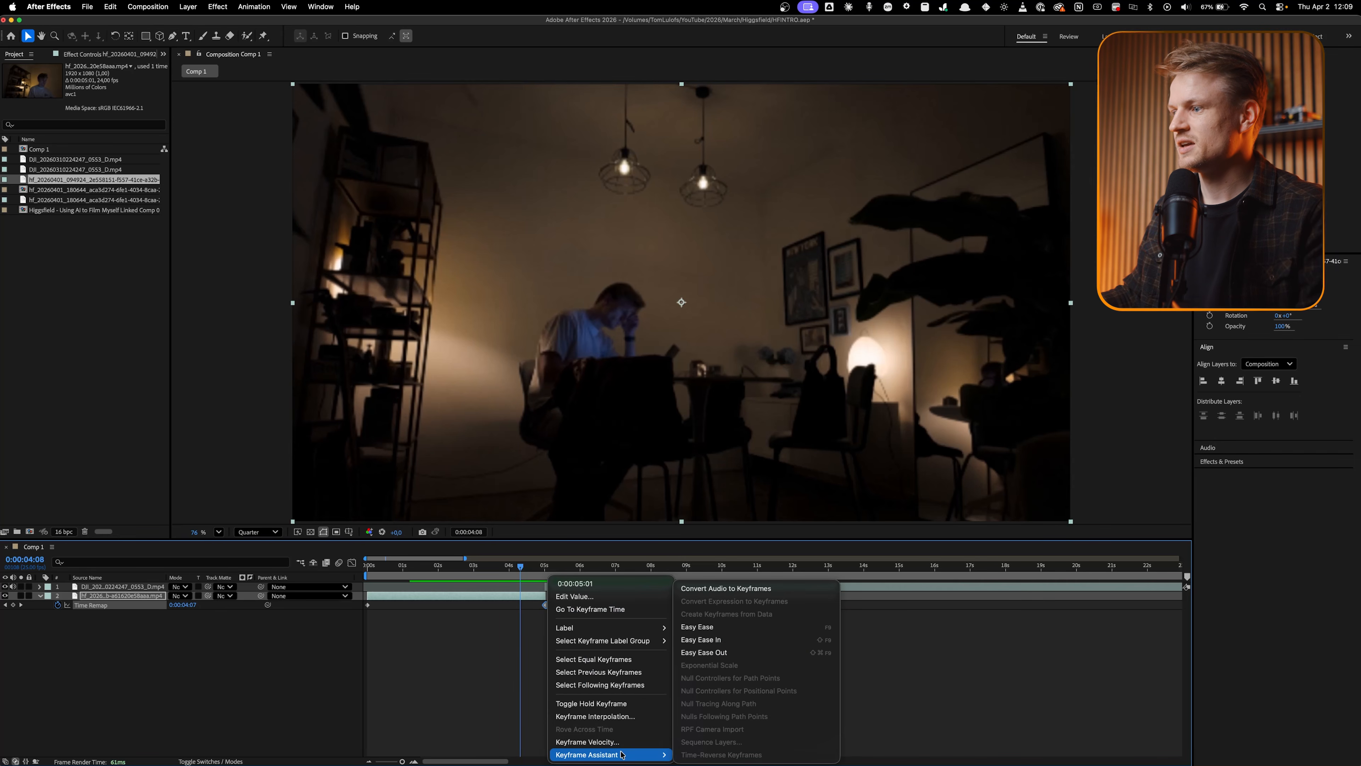
click(719, 628)
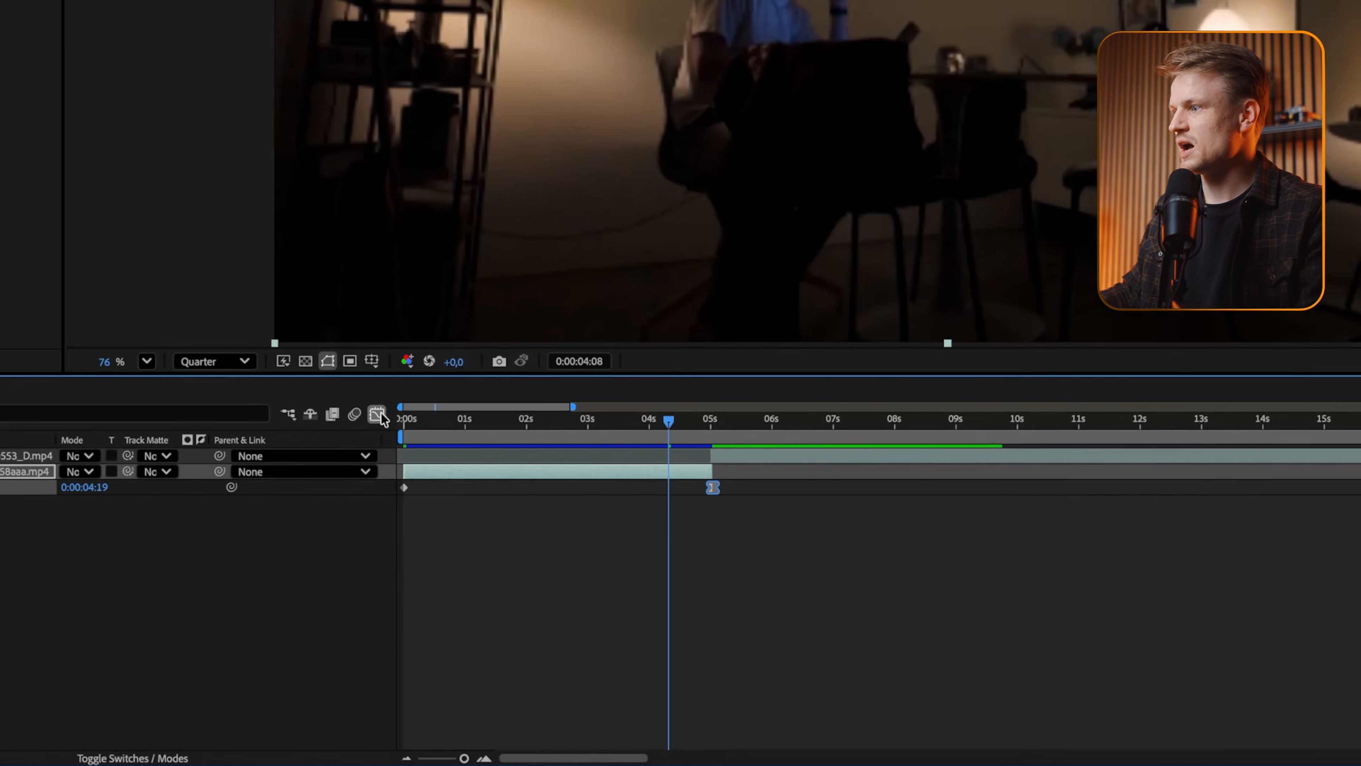
In the speed graph, lengthen the easing at both Time Remap keyframes, lower the start speed to about zero, and check the motion.
click(377, 414)
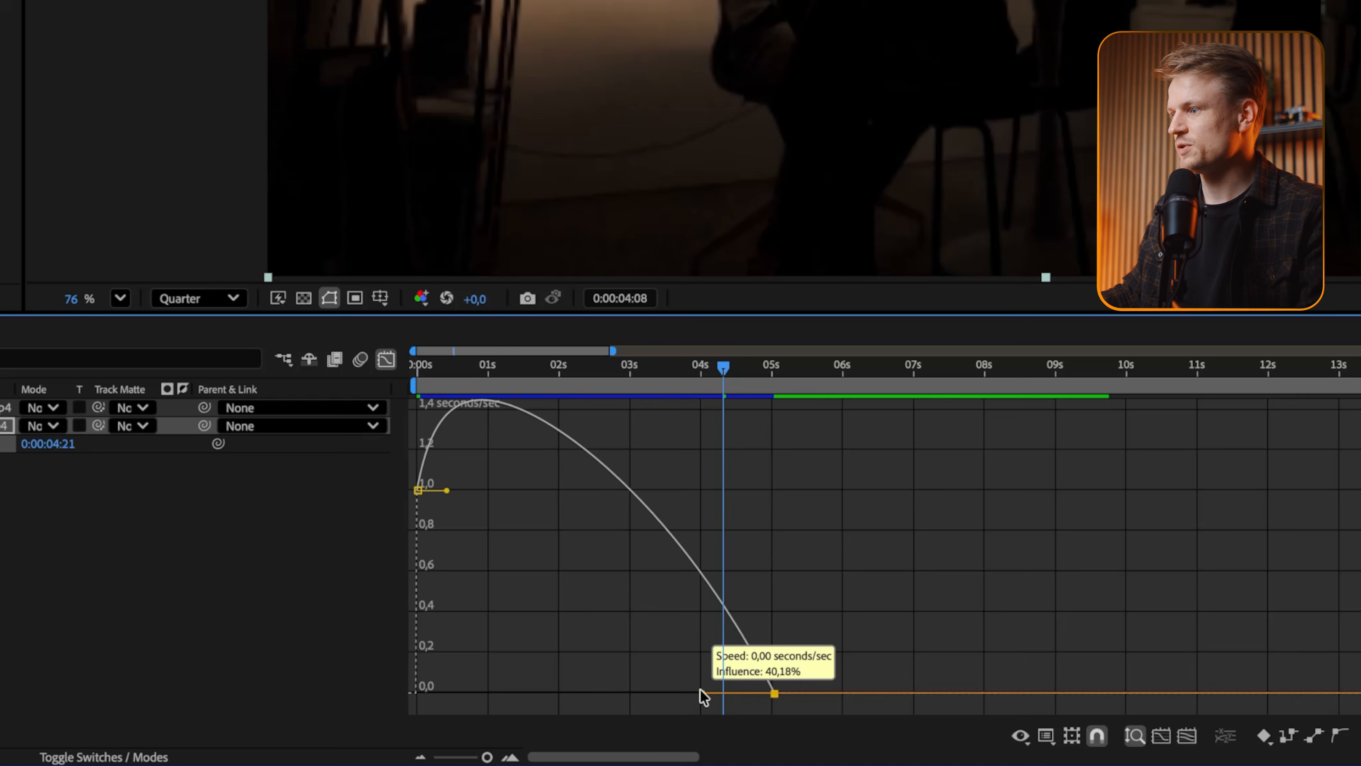
drag(700, 689, 663, 693)
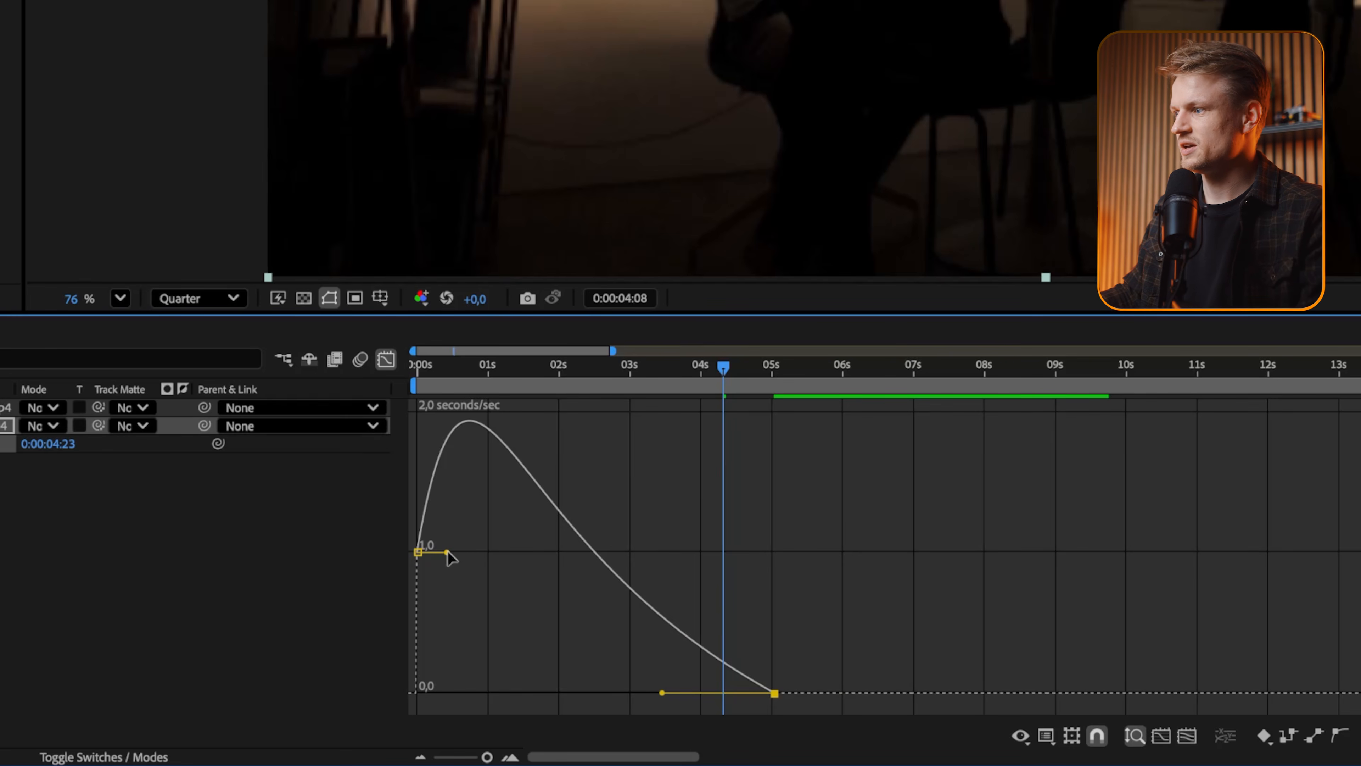
drag(455, 586, 460, 649)
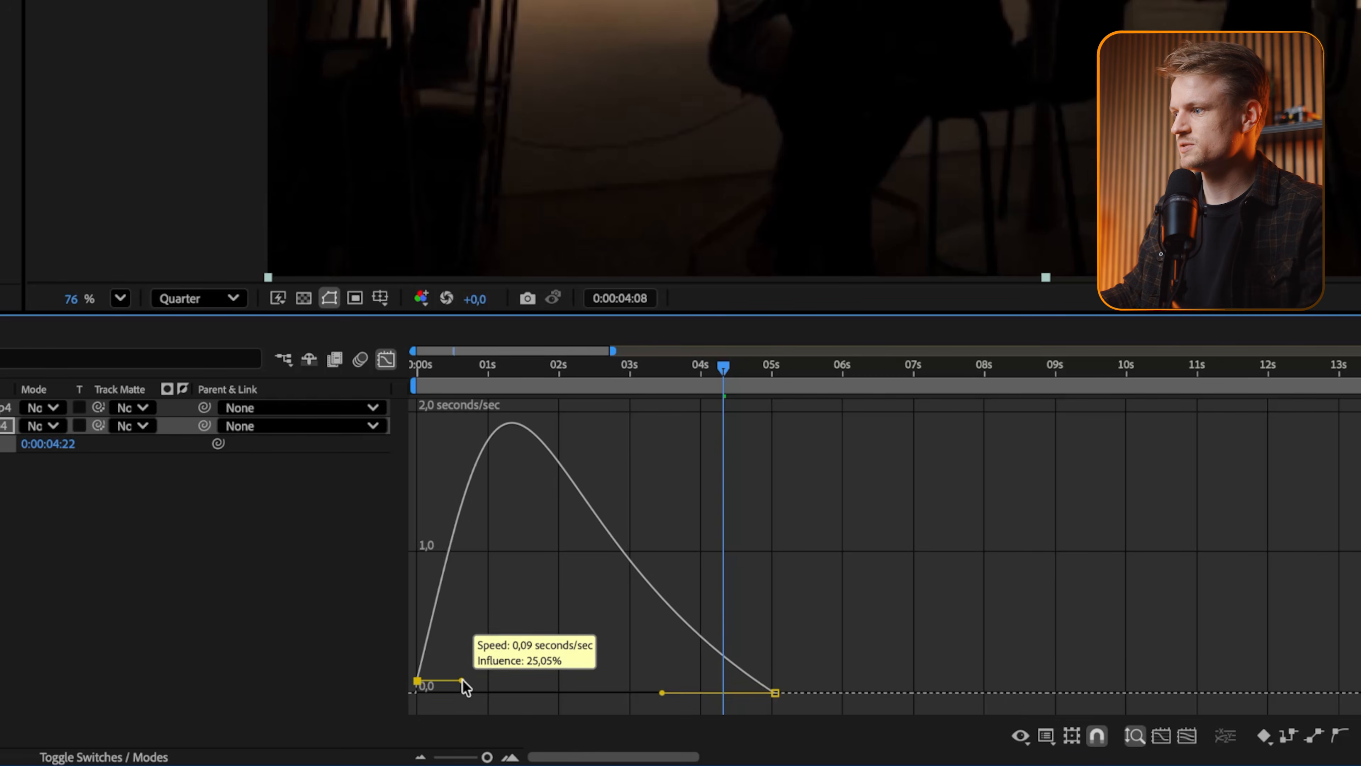
drag(514, 702, 513, 694)
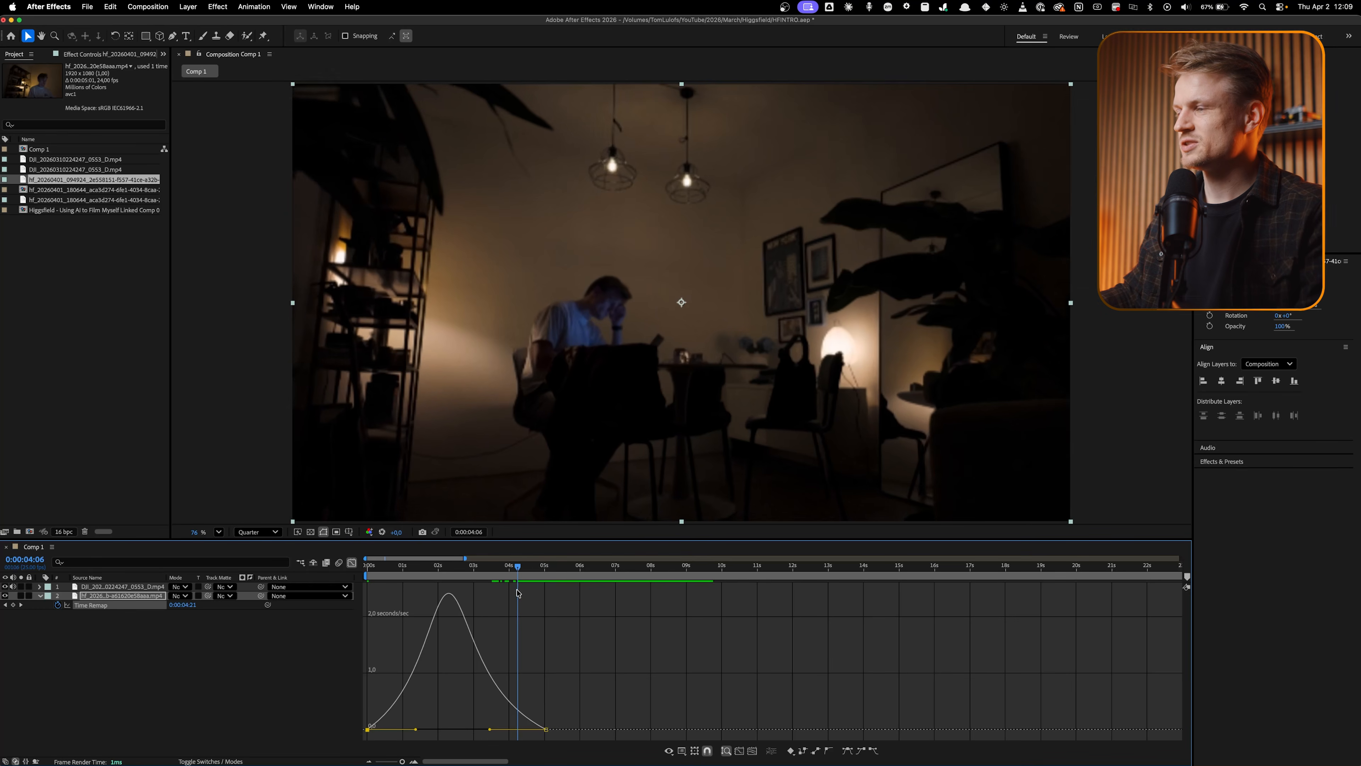
drag(553, 603, 521, 576)
key(shift+F3)
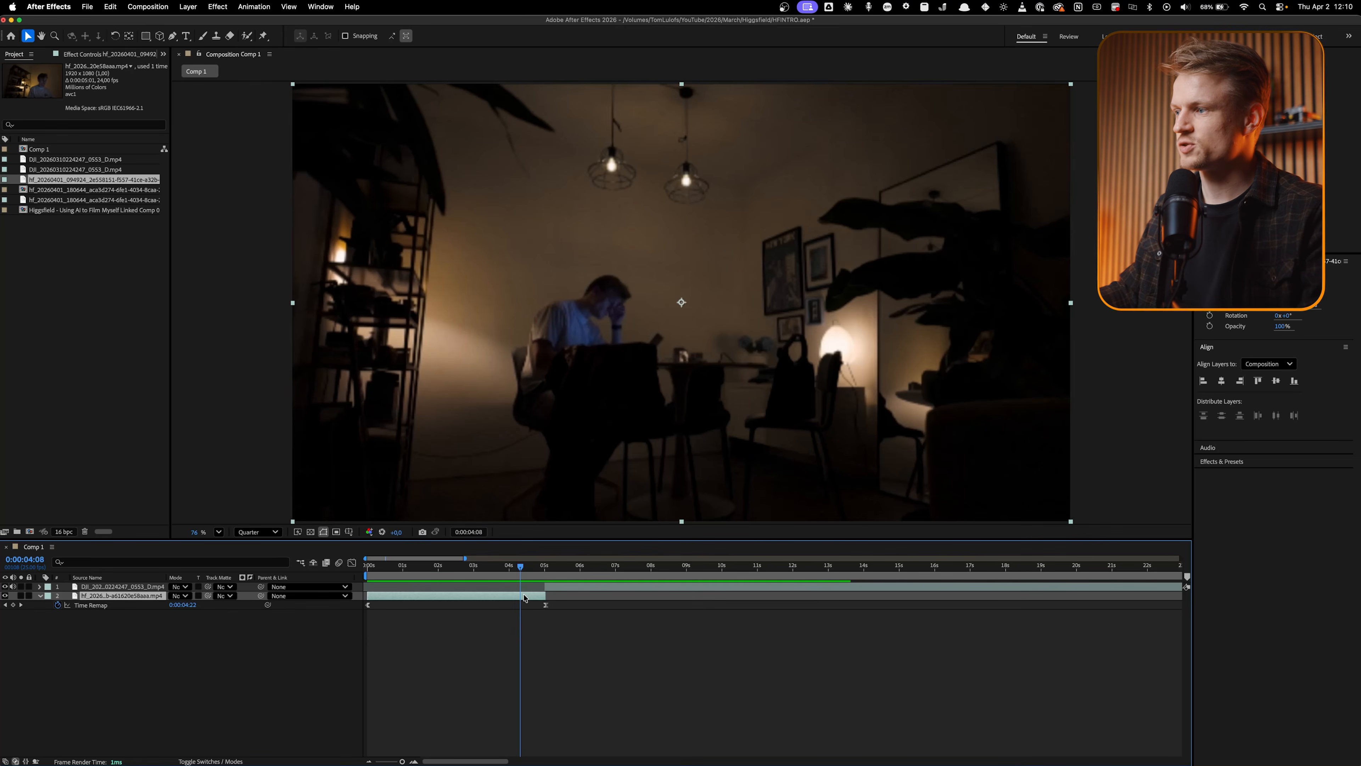
Apply CC Force Motion Blur to the hf_20260401_094924 layer and inspect the blurred edges around the man up close.
right_click(525, 599)
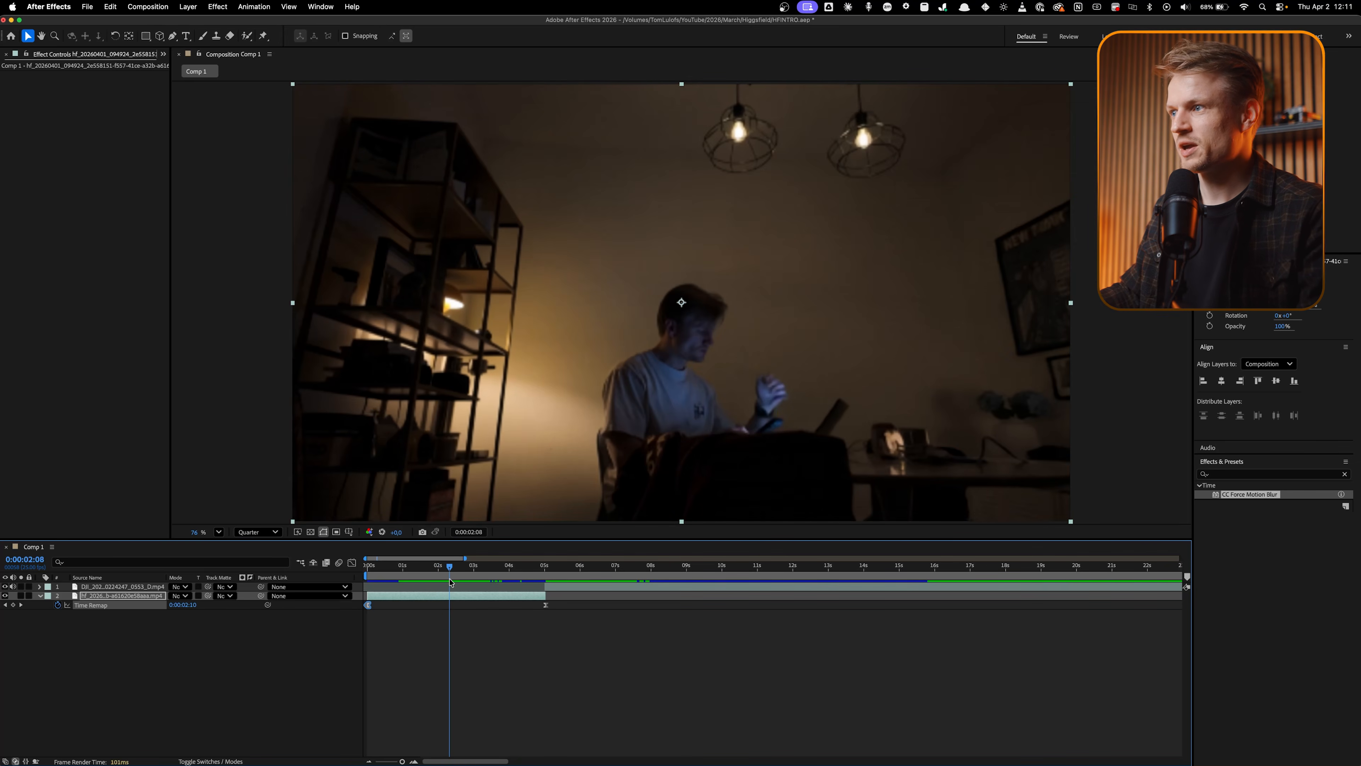
click(1344, 473)
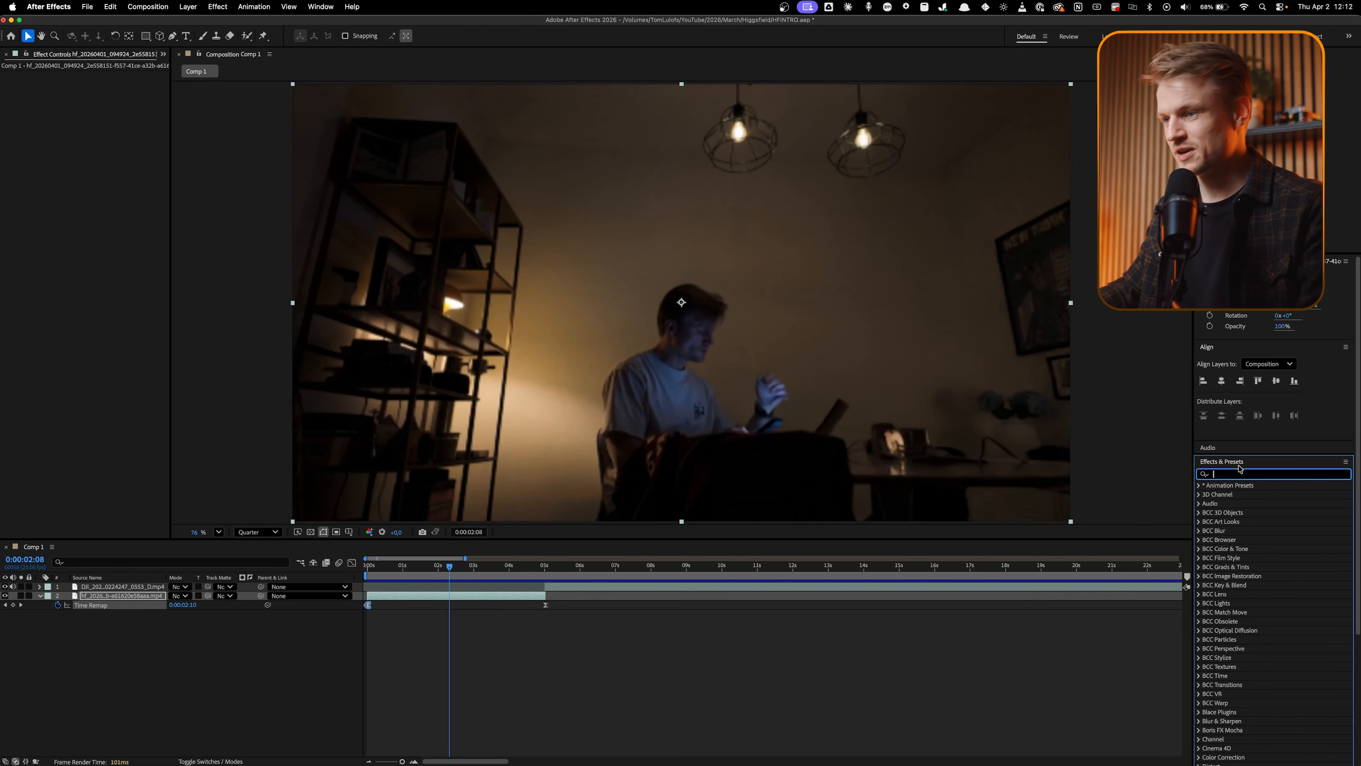
text(cc f)
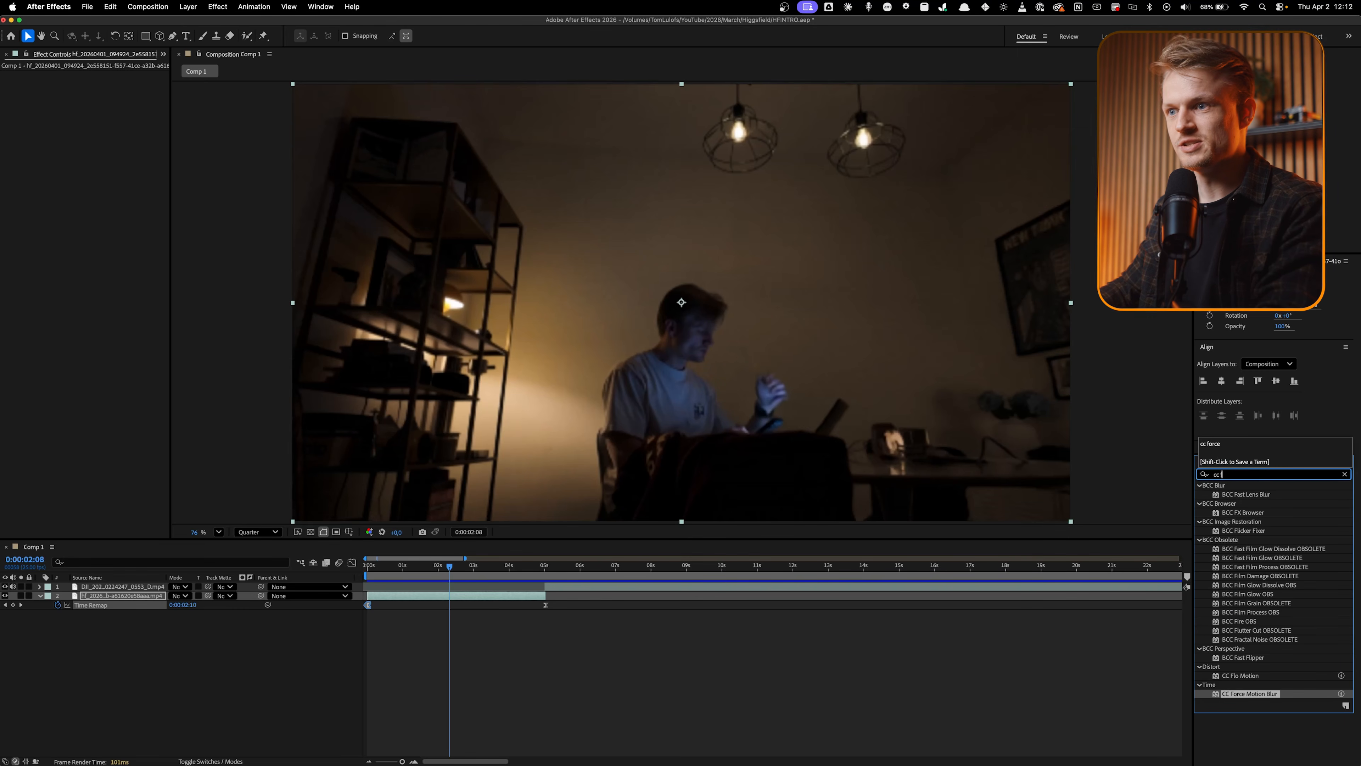
drag(1251, 693, 418, 595)
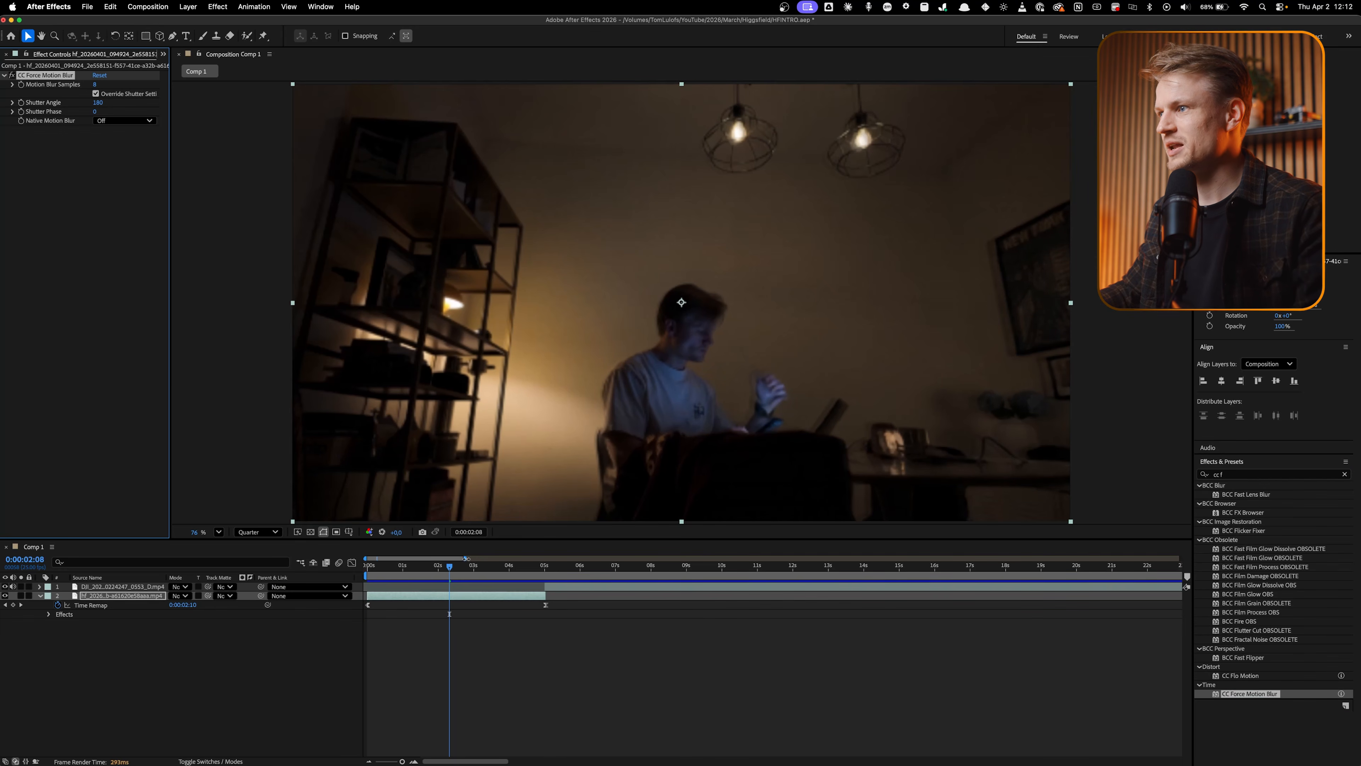
scroll(766, 412, up, 3)
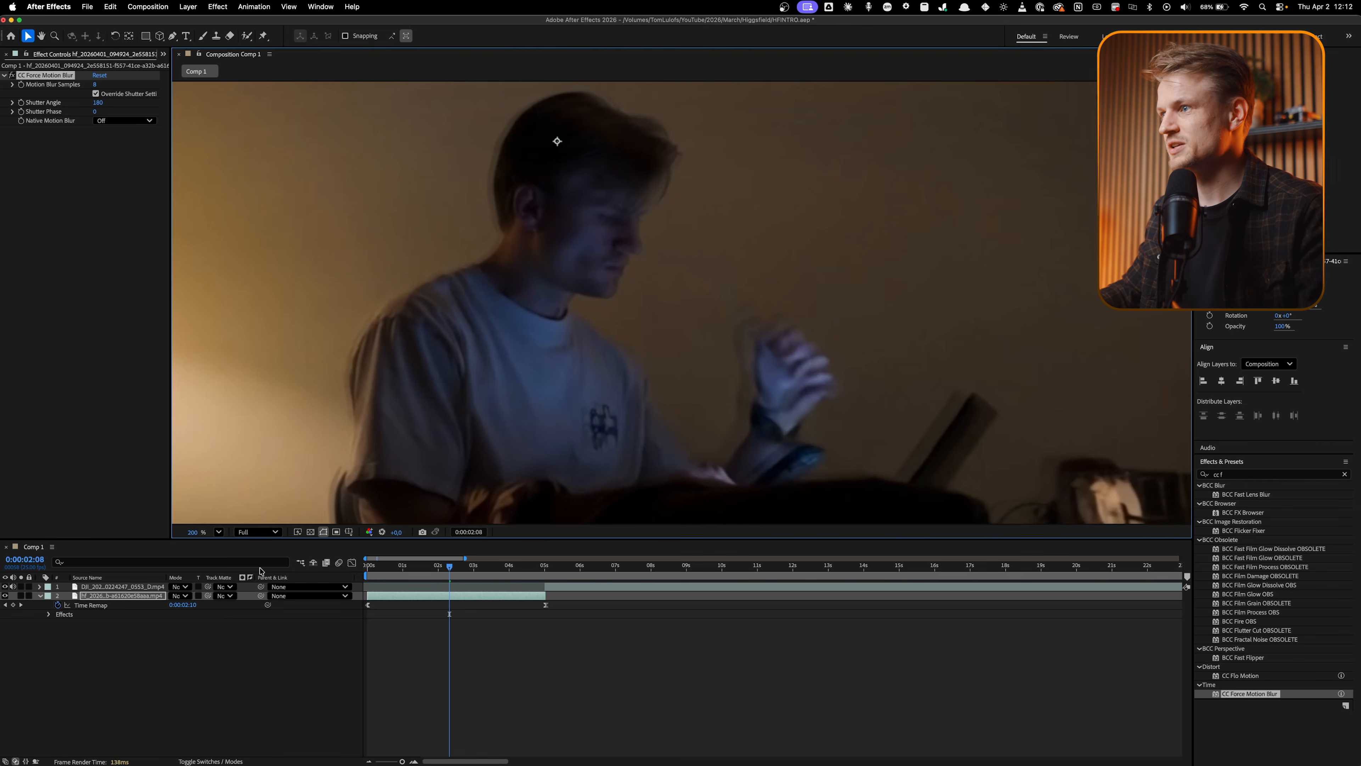
click(96, 84)
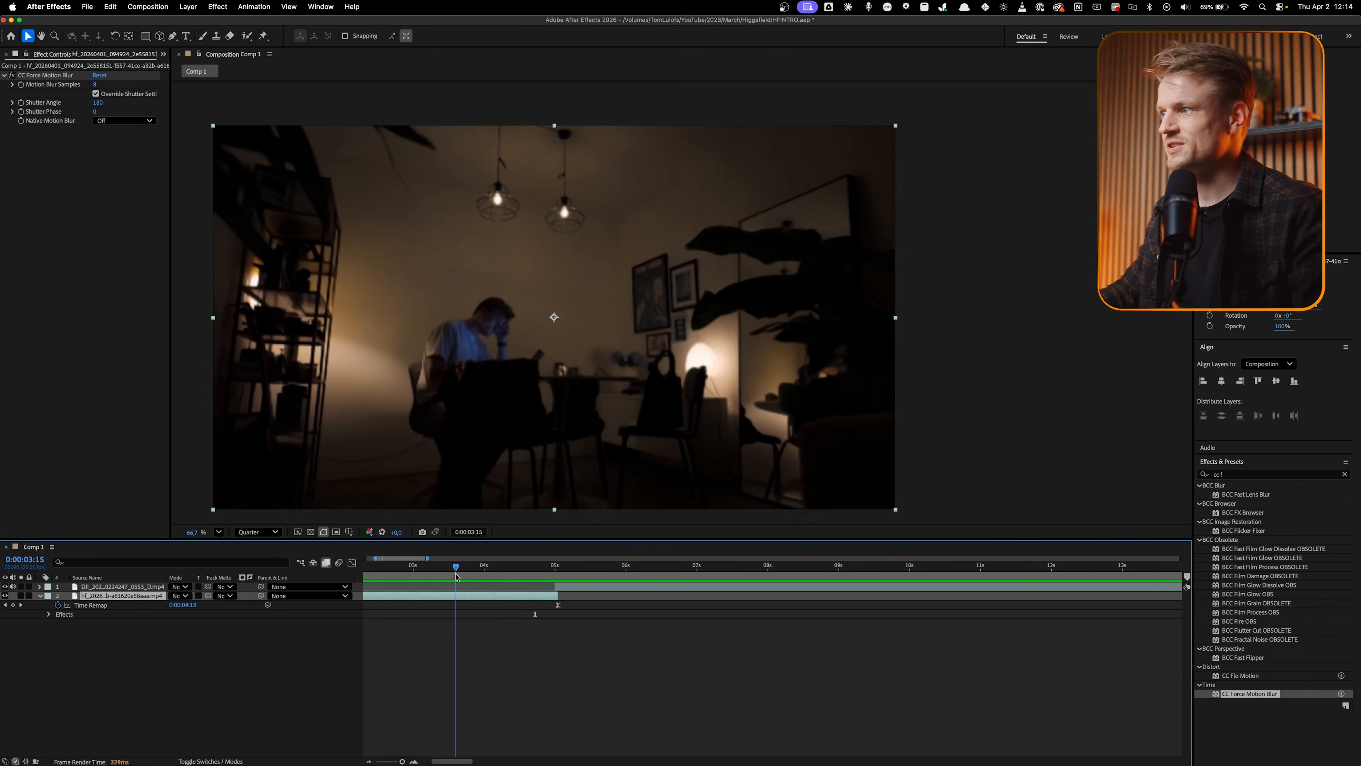
drag(456, 576, 551, 590)
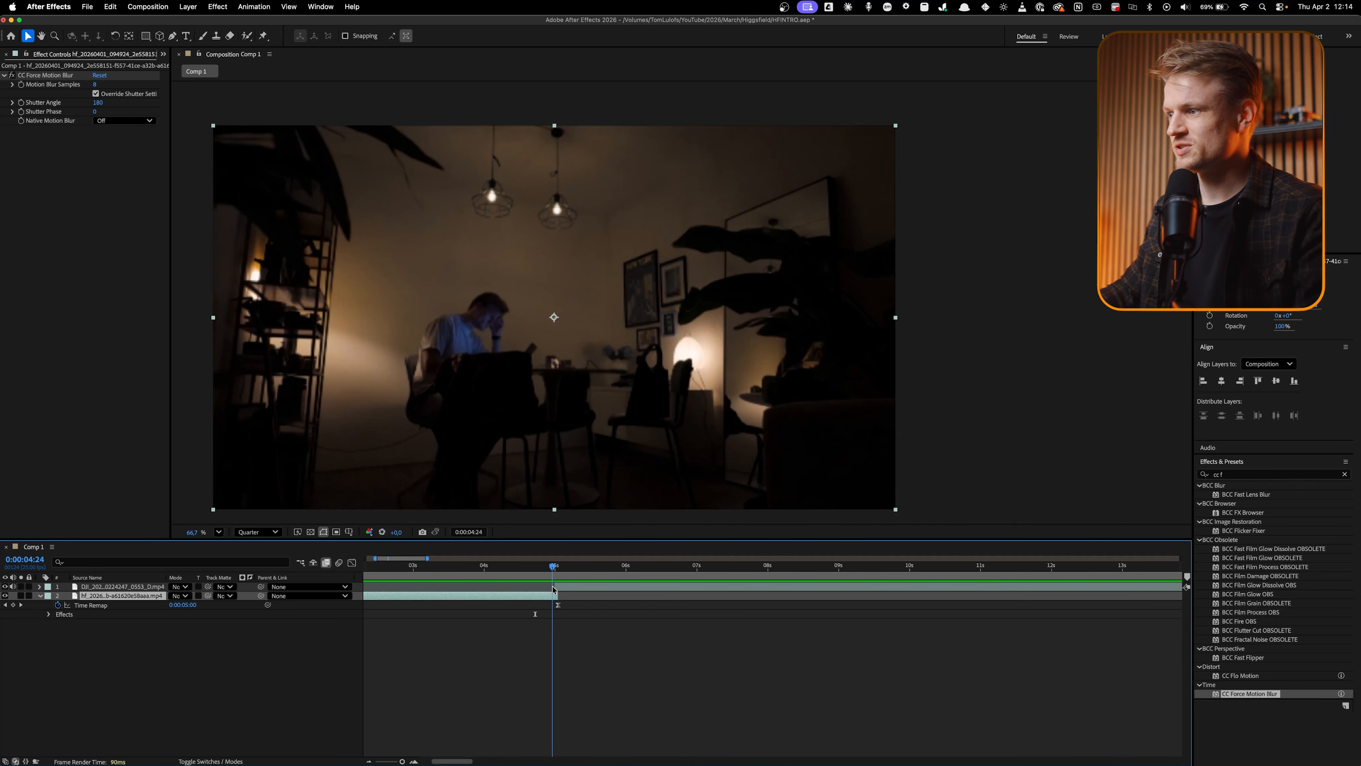
click(558, 588)
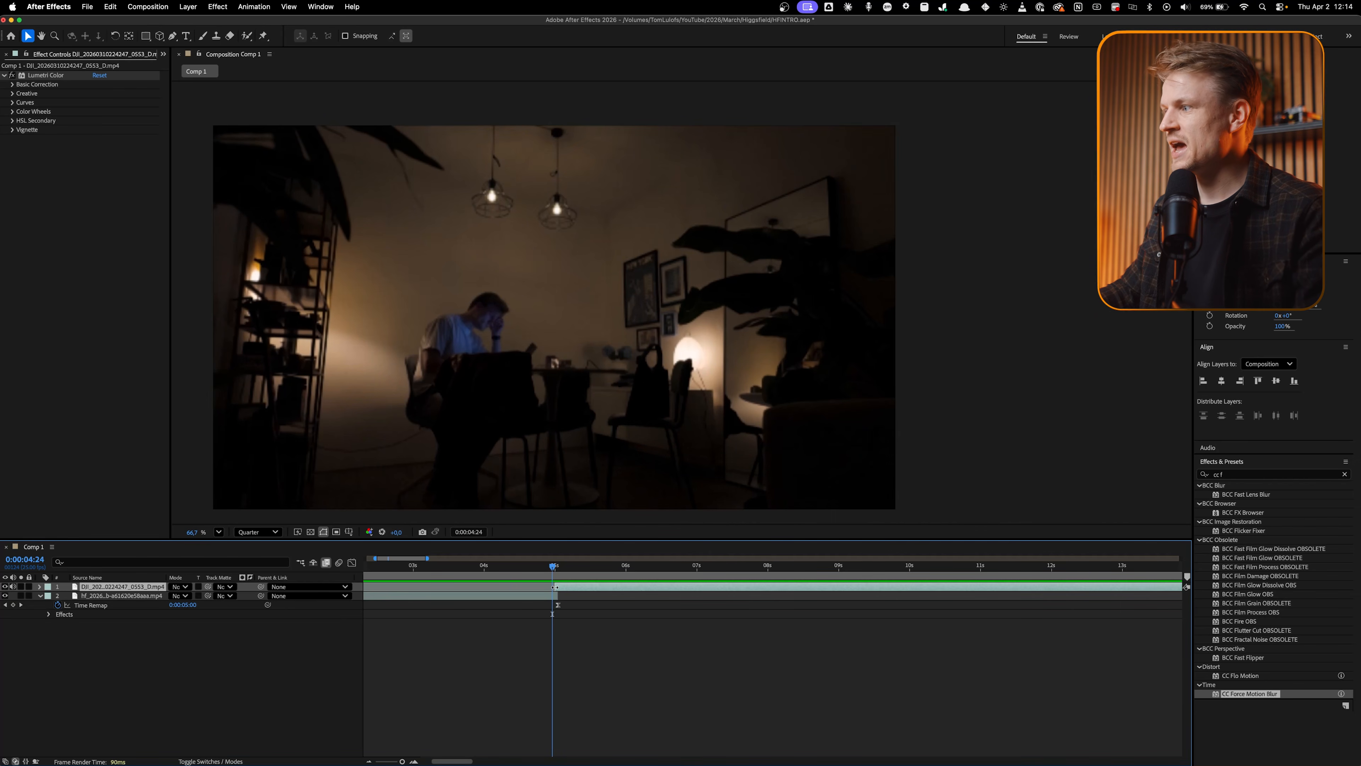
drag(555, 587, 543, 587)
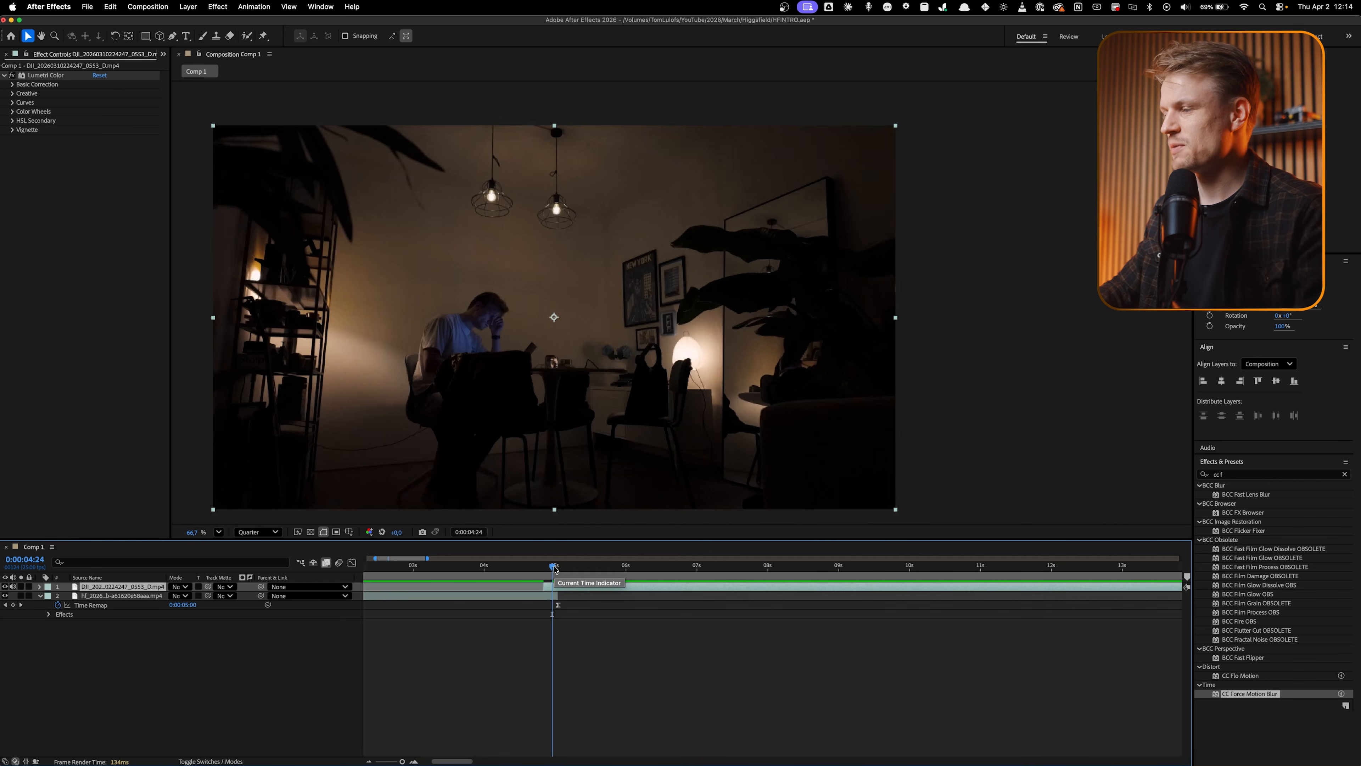
Keyframe the DJI clip's opacity to fade in from 0% at 0:00:04:21 to 100% at 0:00:04:24.
key(t)
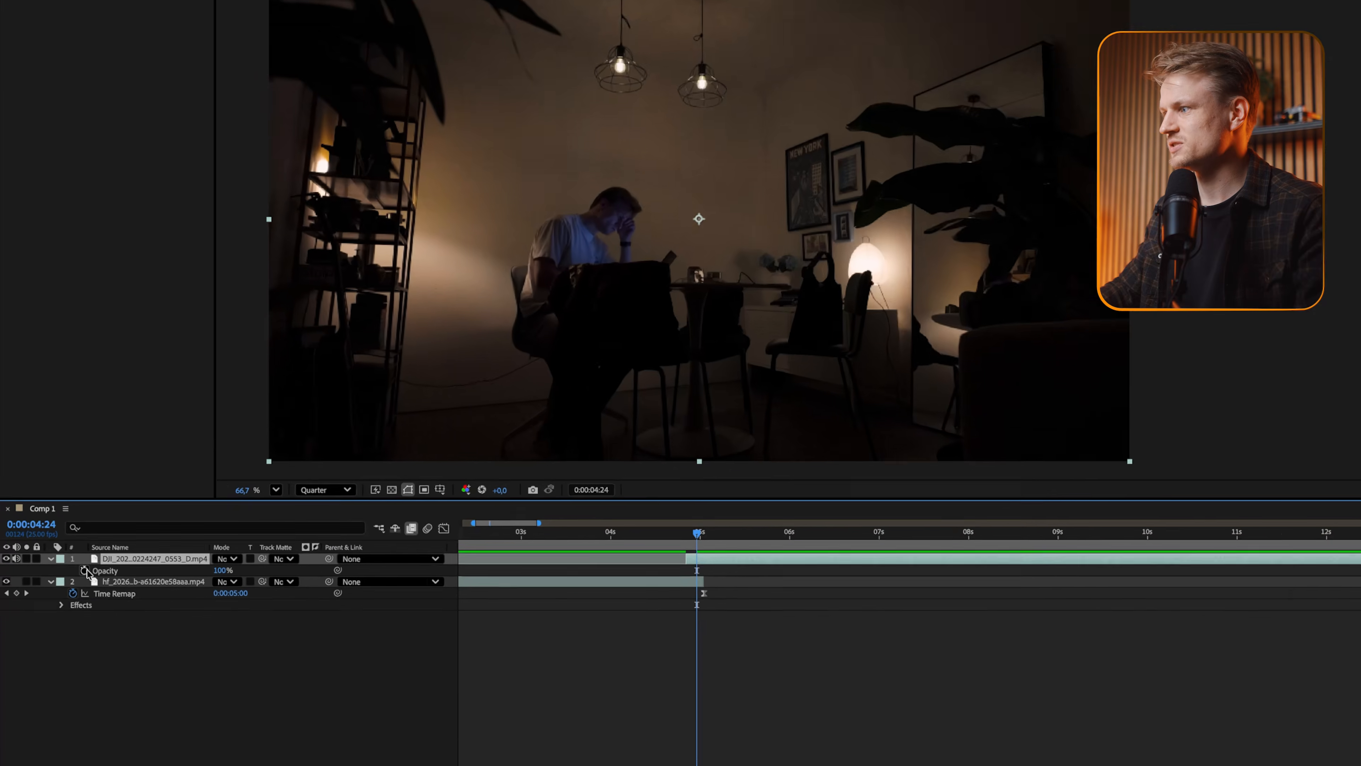
click(66, 596)
drag(991, 466, 975, 470)
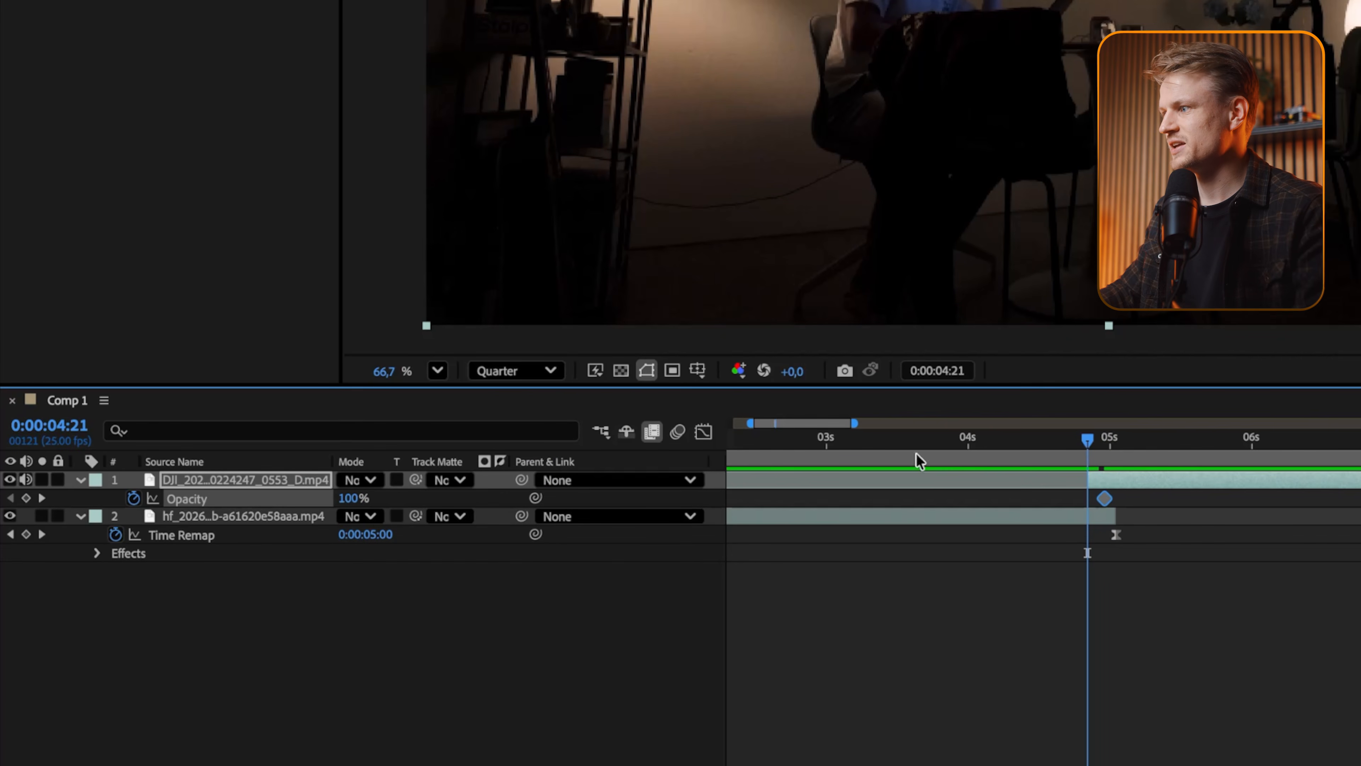
drag(348, 500, 228, 500)
click(1008, 442)
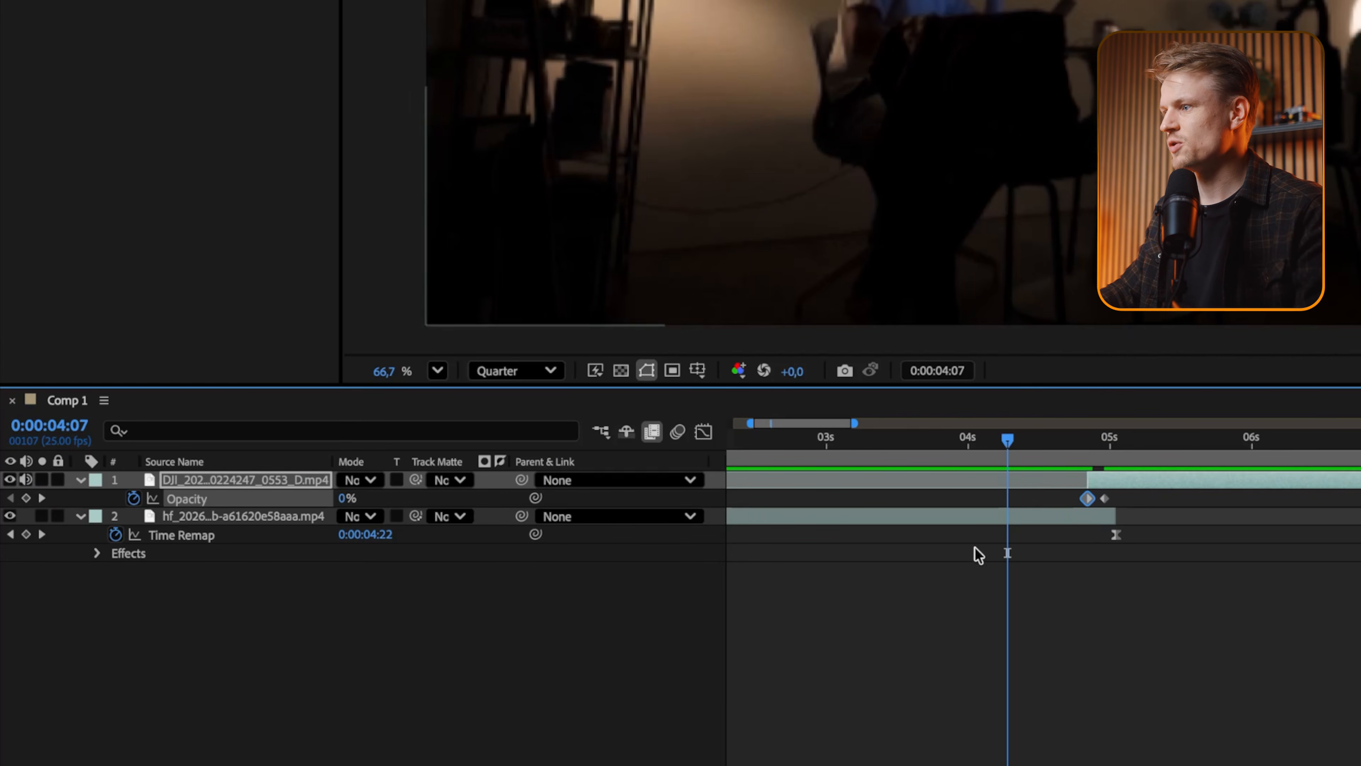
Set the preview resolution to Full and examine the hf_20260401_094924 layer's wall texture up close at 0:00:04:07.
click(986, 519)
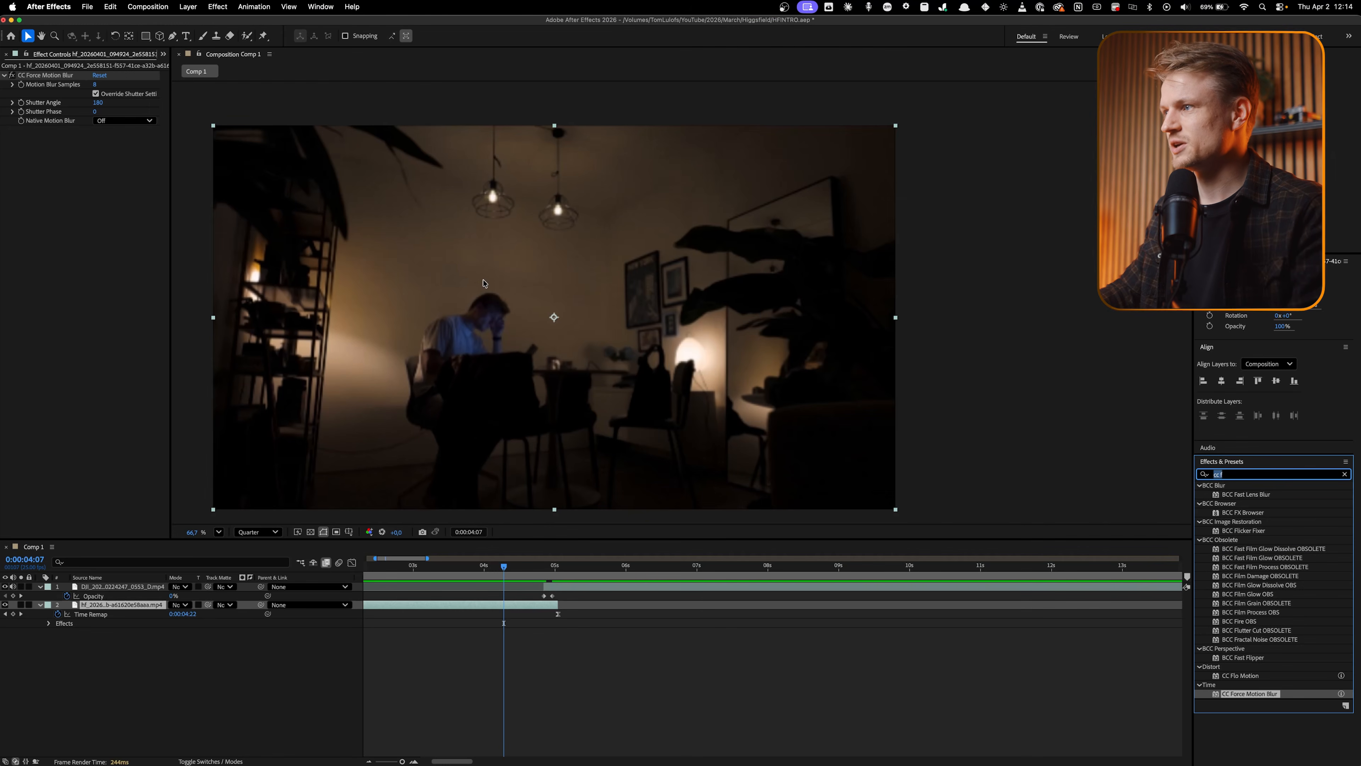
scroll(471, 261, up, 3)
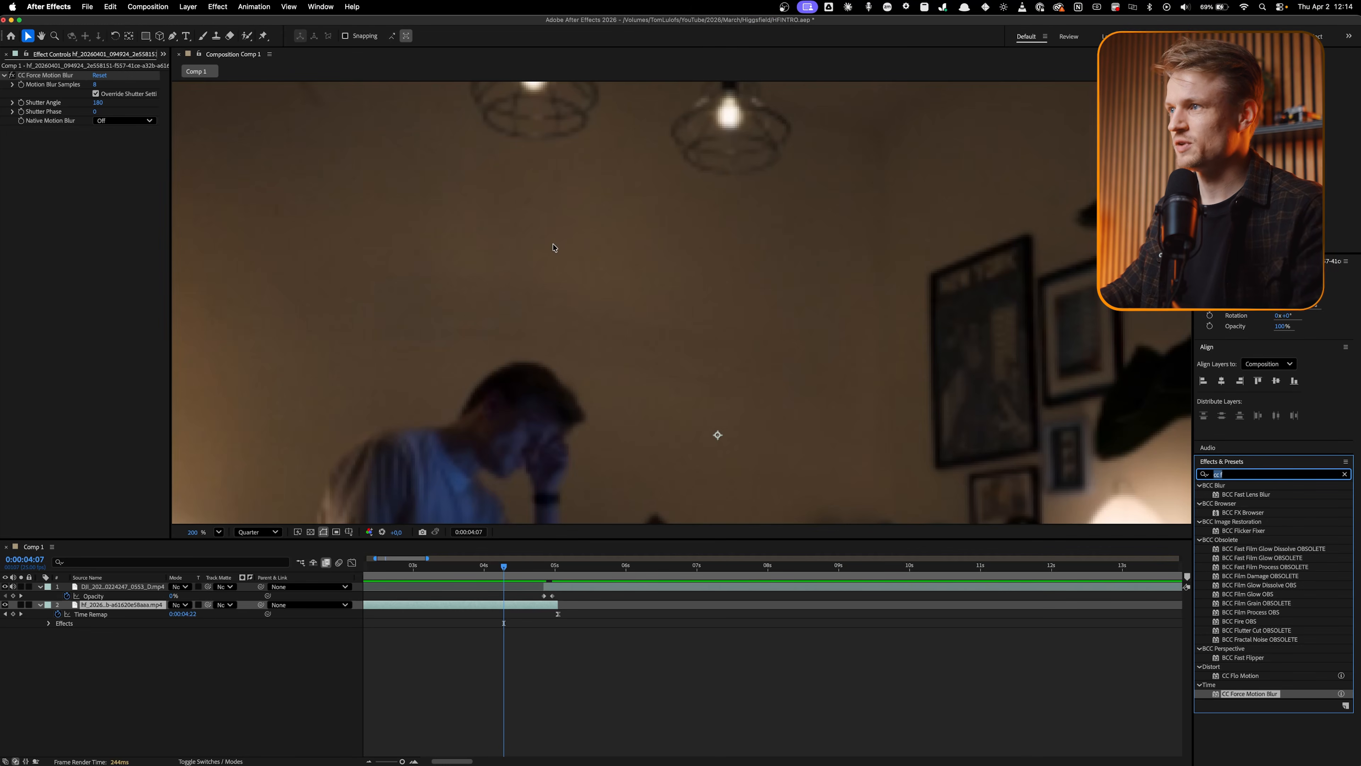
click(250, 531)
click(261, 567)
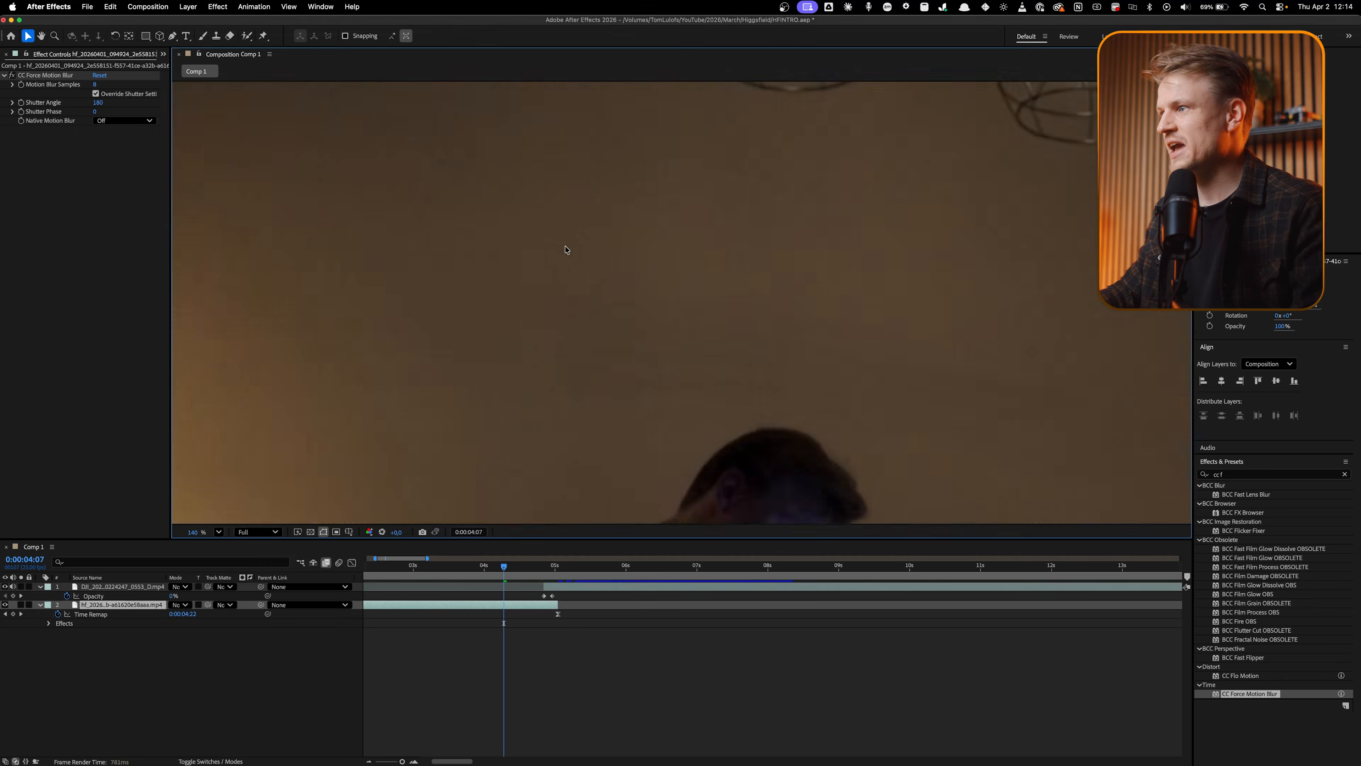
scroll(567, 249, down, 3)
scroll(853, 320, up, 2)
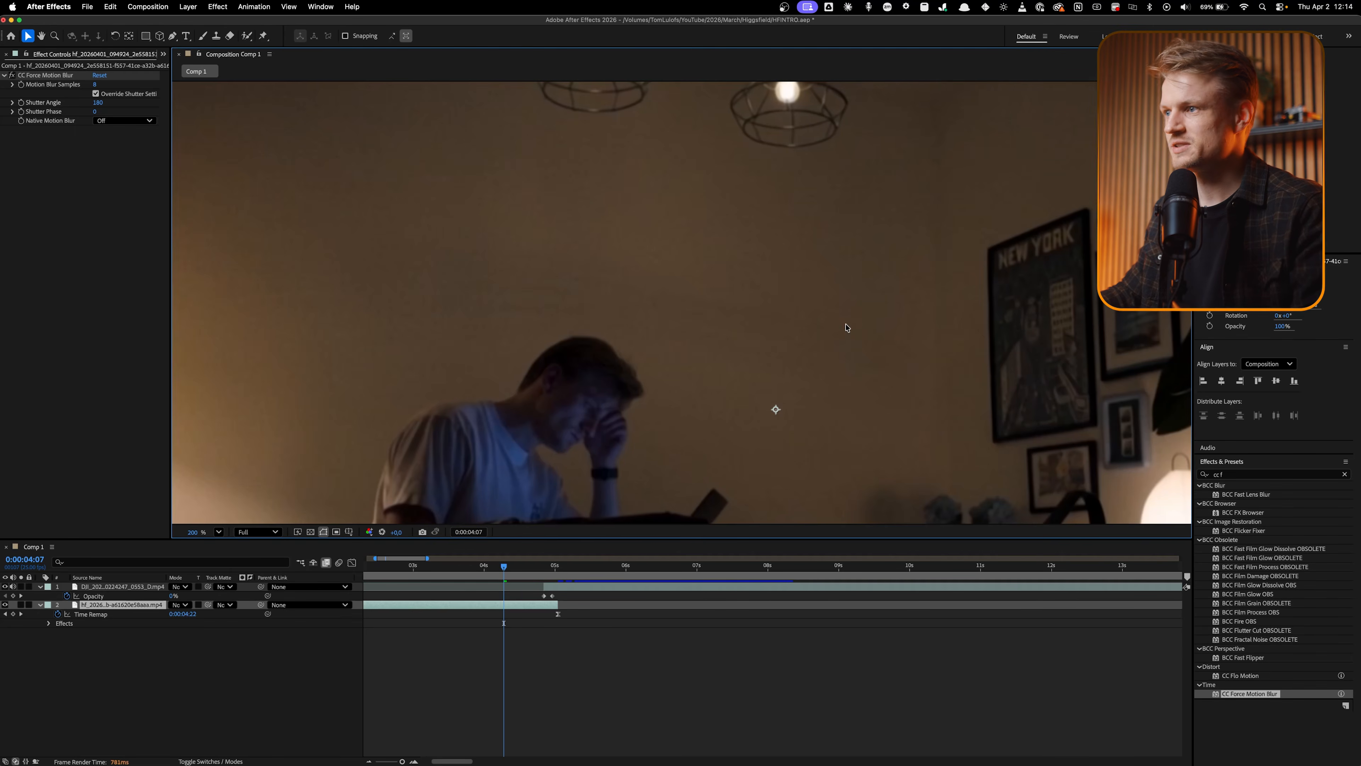
Find the Add Grain effect and apply it to the hf_20260401_094924 layer.
key(super+5)
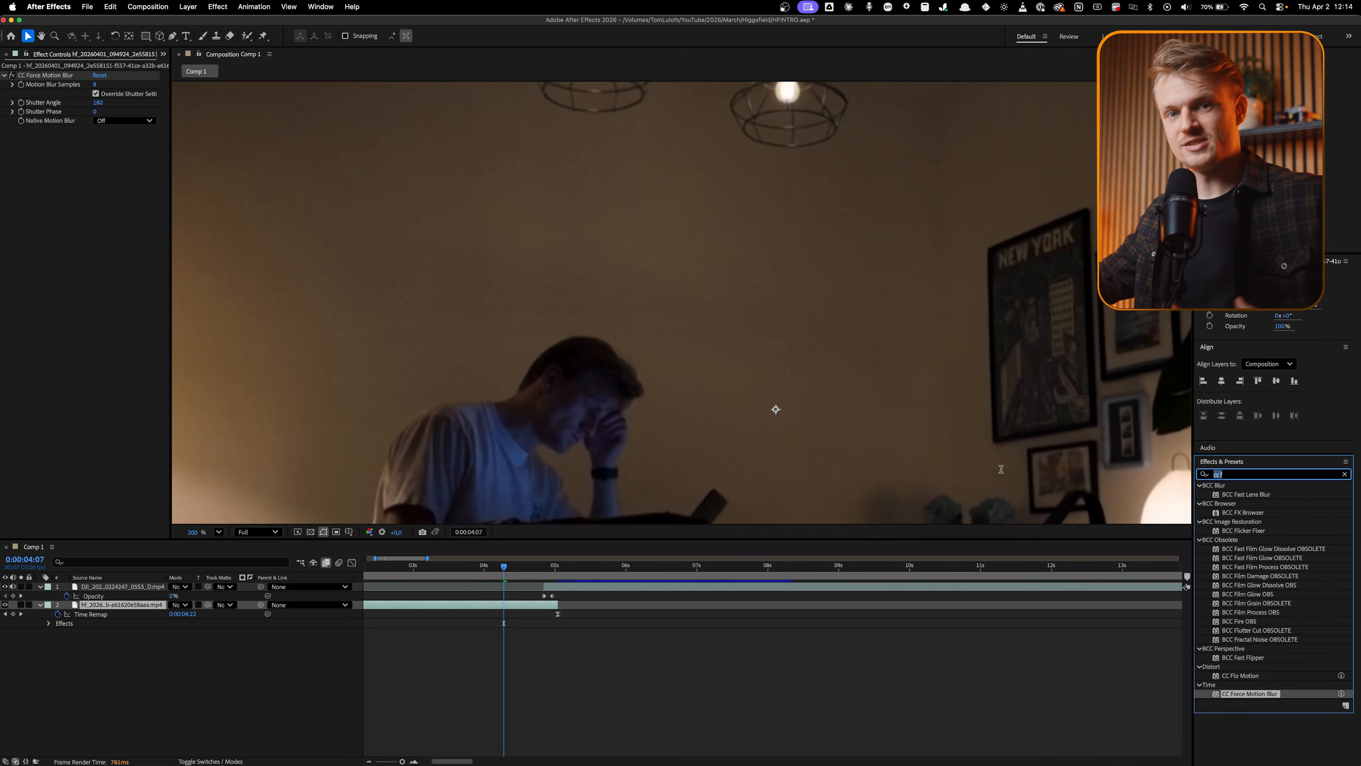
text(nois)
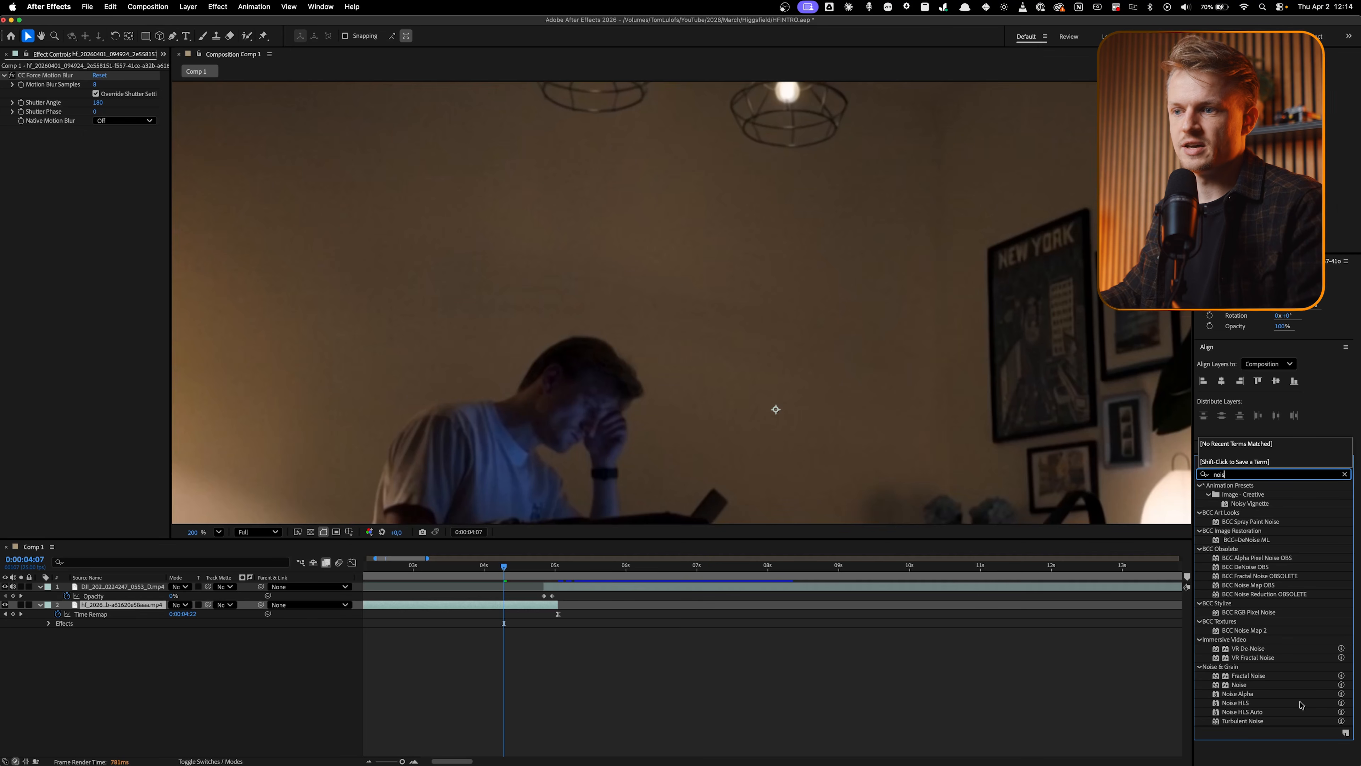
key(BackSpace)
key(BackSpace)
key(BackSpace)
key(BackSpace)
text(grain)
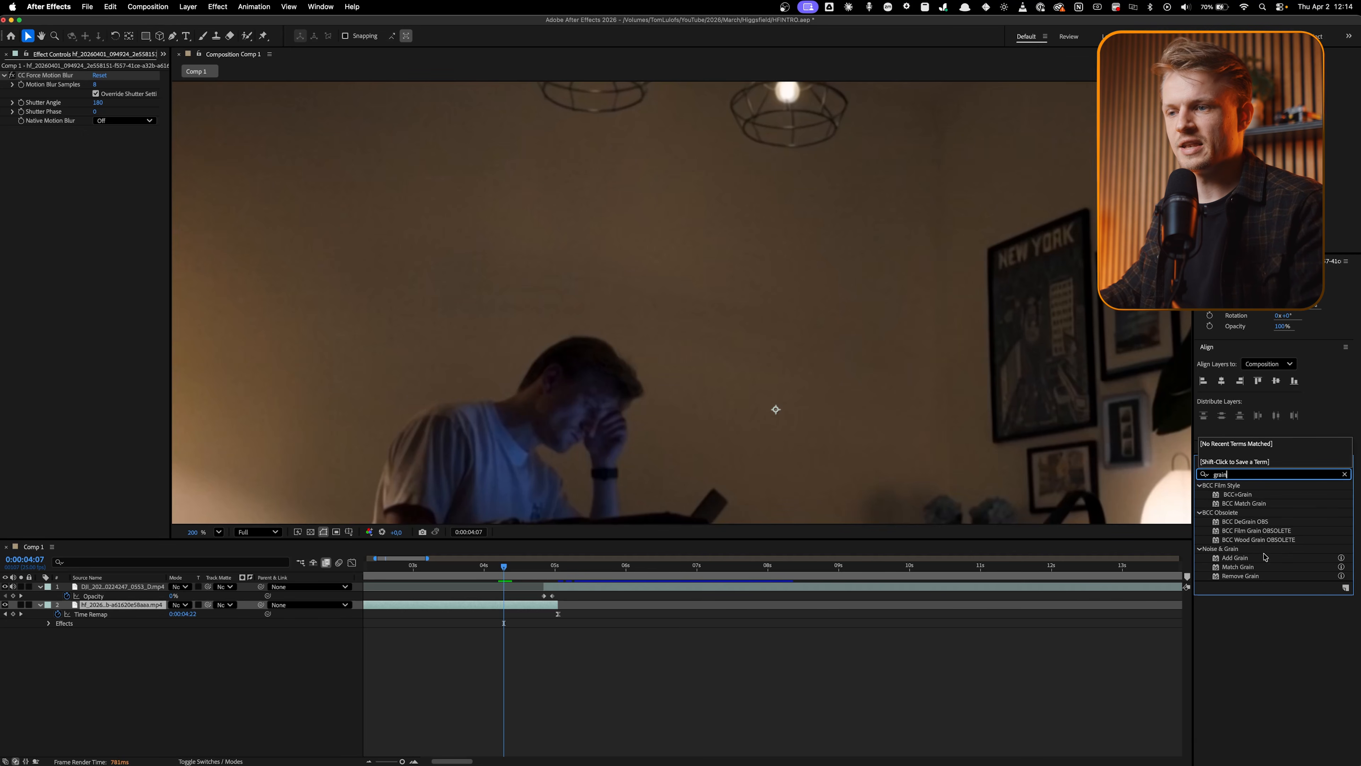
click(1265, 556)
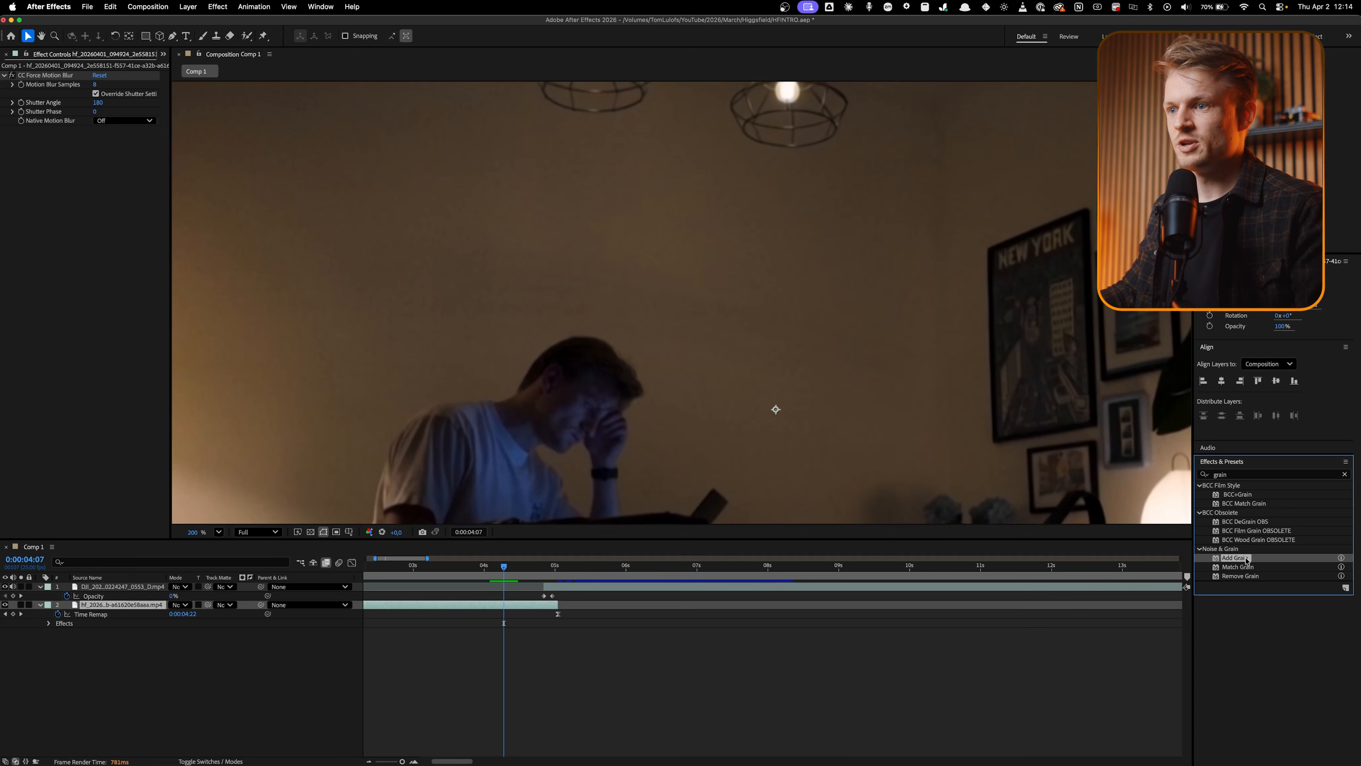
drag(633, 584, 385, 589)
drag(127, 596, 130, 606)
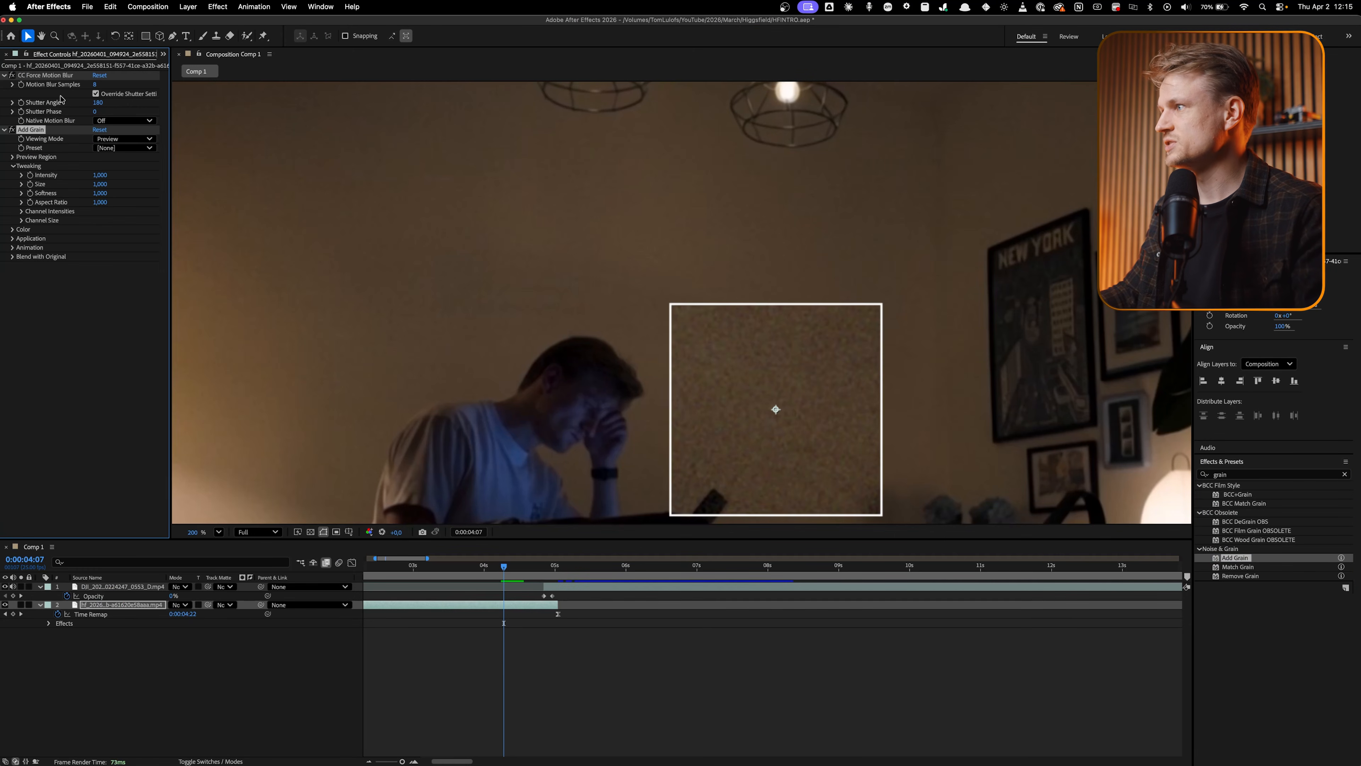
Set the Add Grain preset to Eastman Color Neg 100T (5254).
scroll(826, 252, right, 3)
scroll(826, 253, down, 3)
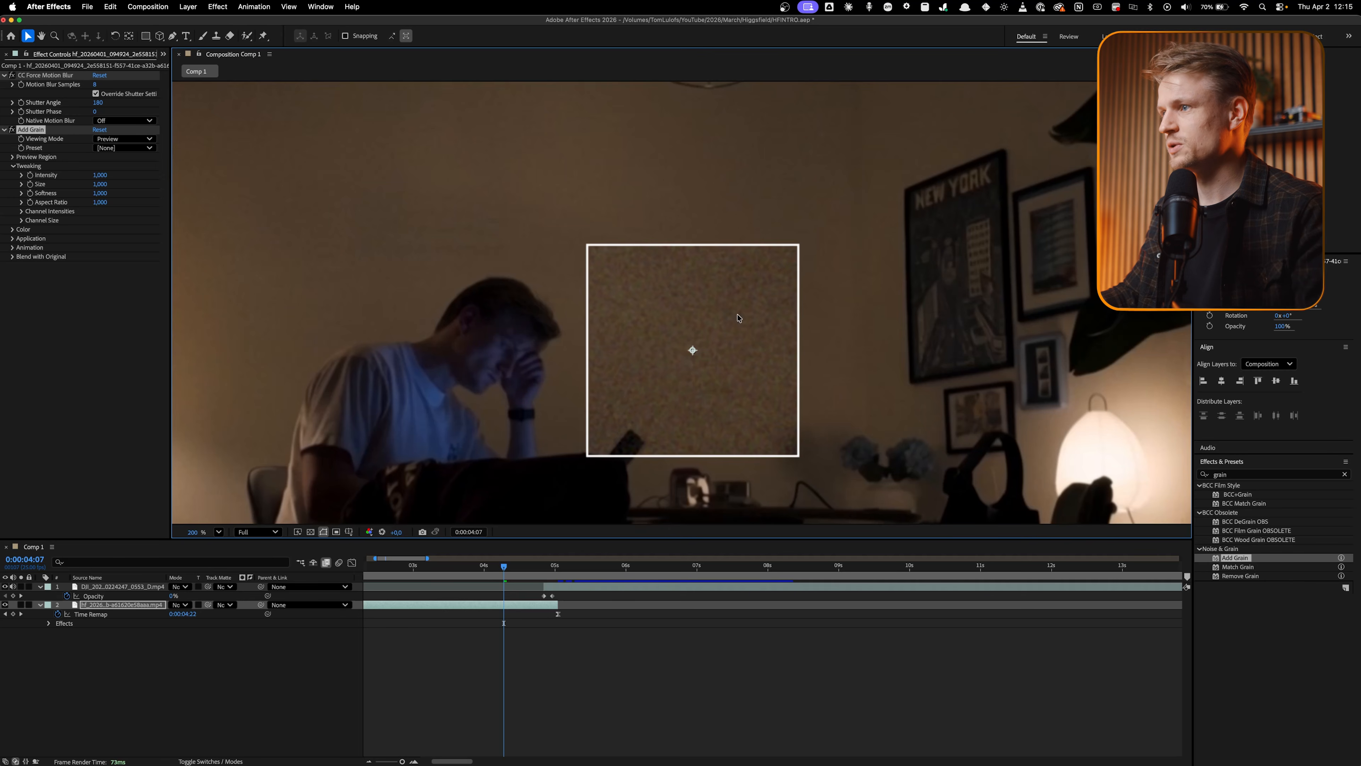
click(129, 150)
click(146, 191)
click(129, 149)
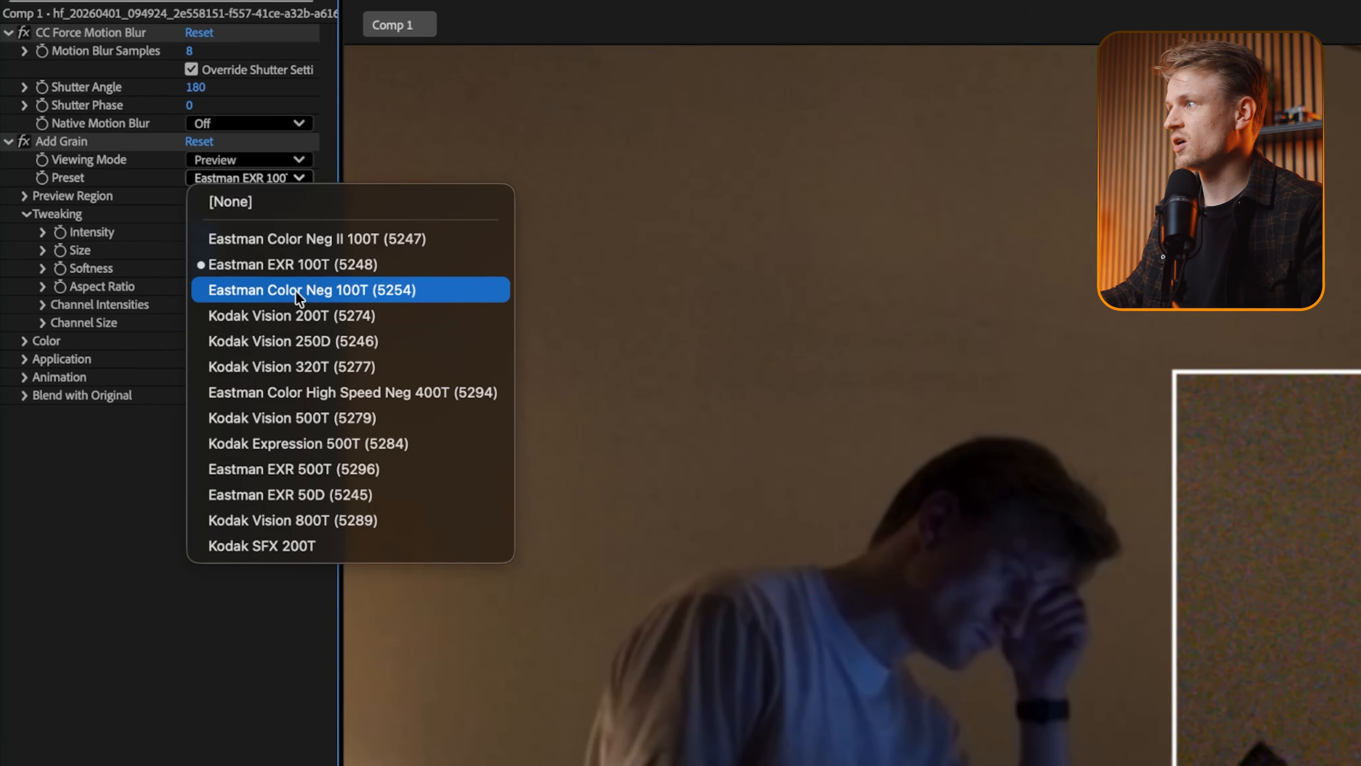
click(302, 292)
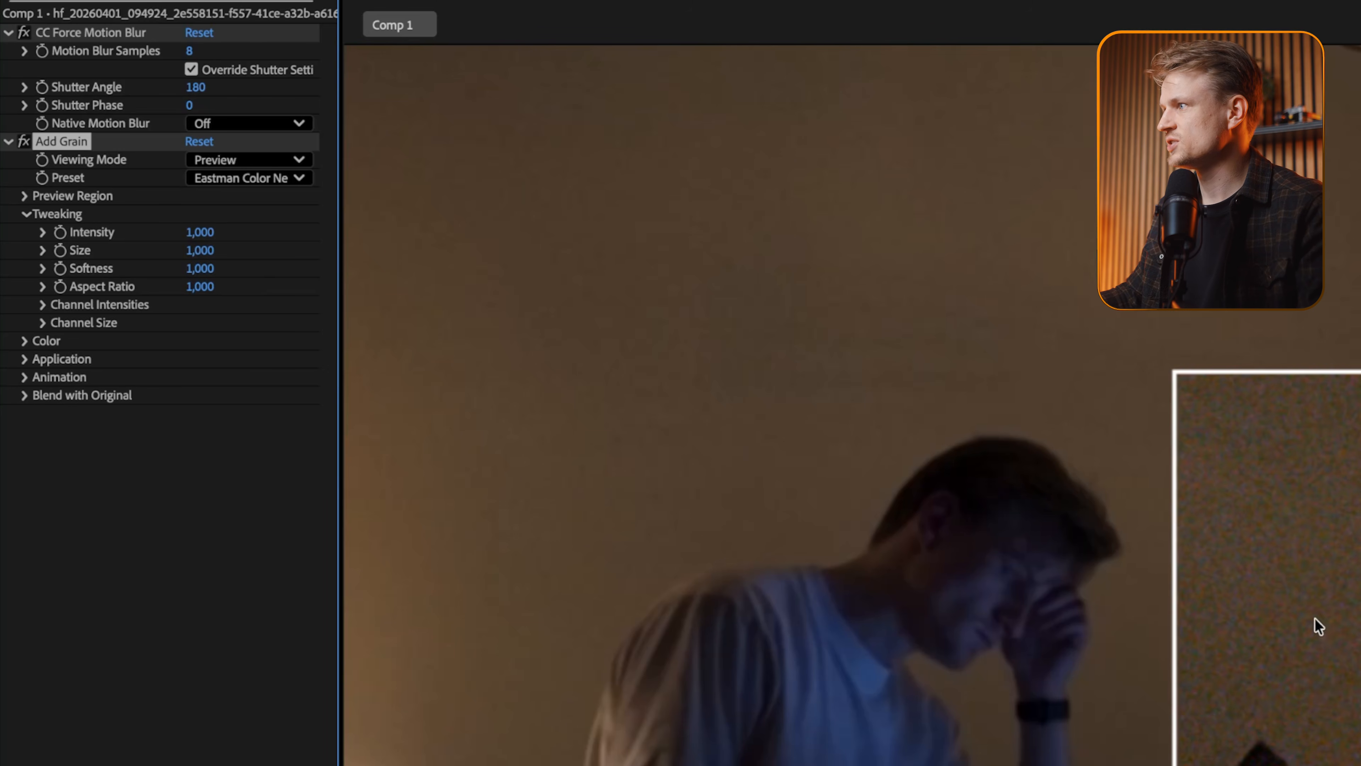
Set the grain intensity to 0.5 and the viewing mode to Final Output, and check the blend into the real clip.
click(206, 231)
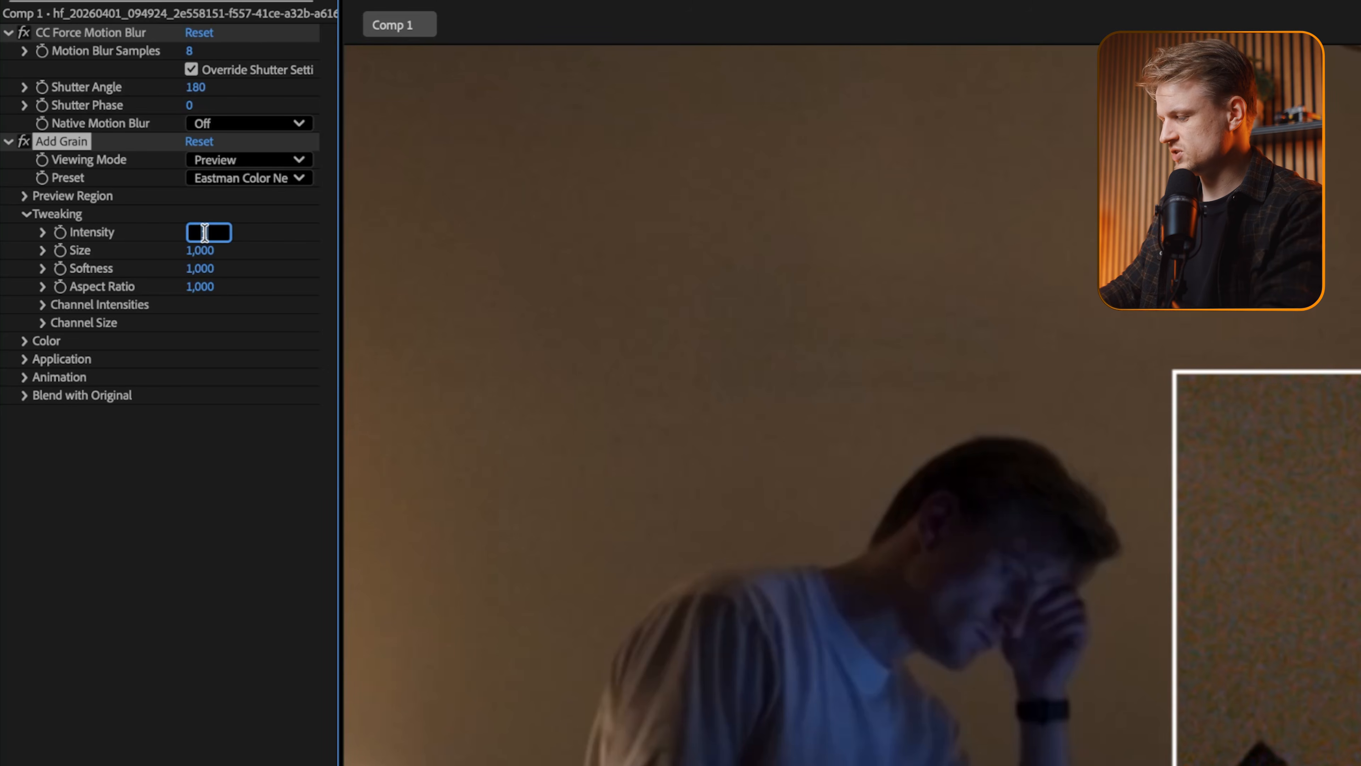
key(Return)
click(249, 159)
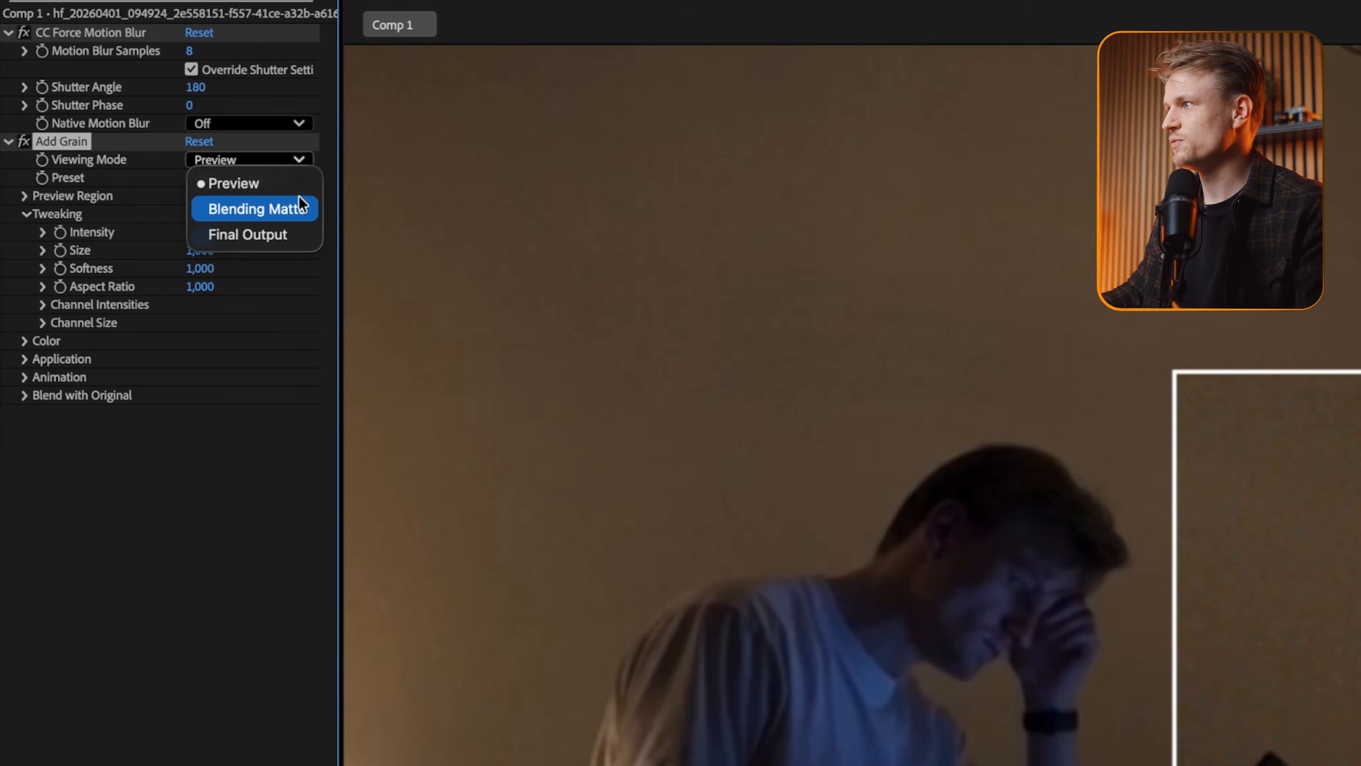
click(257, 235)
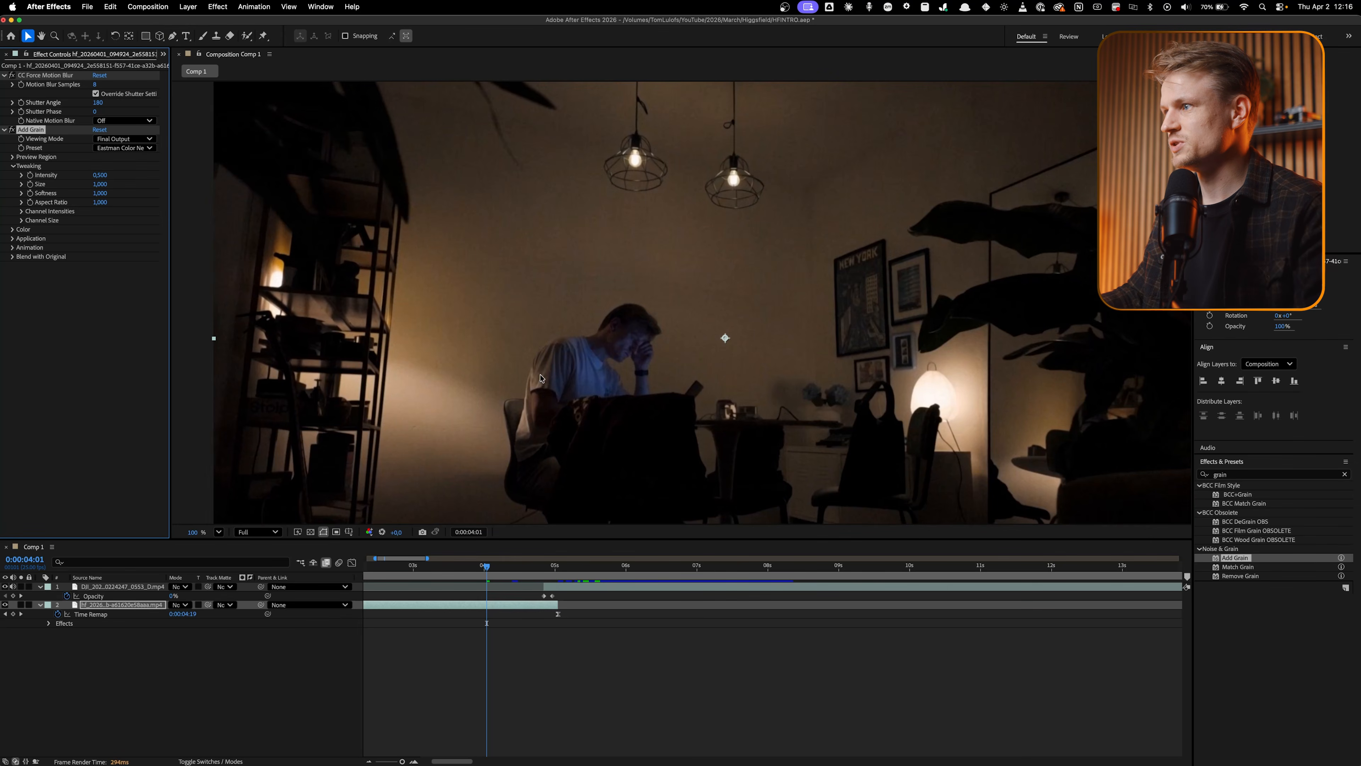
scroll(556, 323, down, 2)
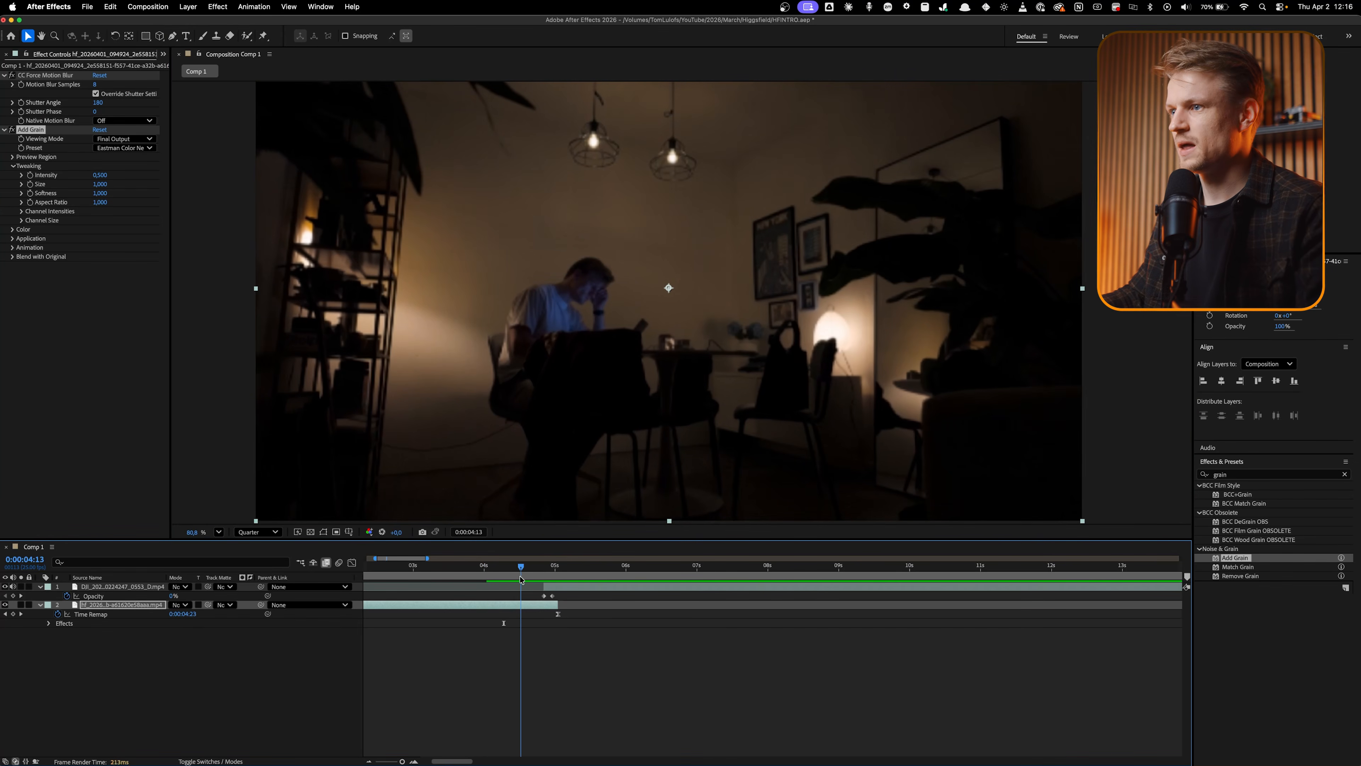
drag(523, 576, 552, 588)
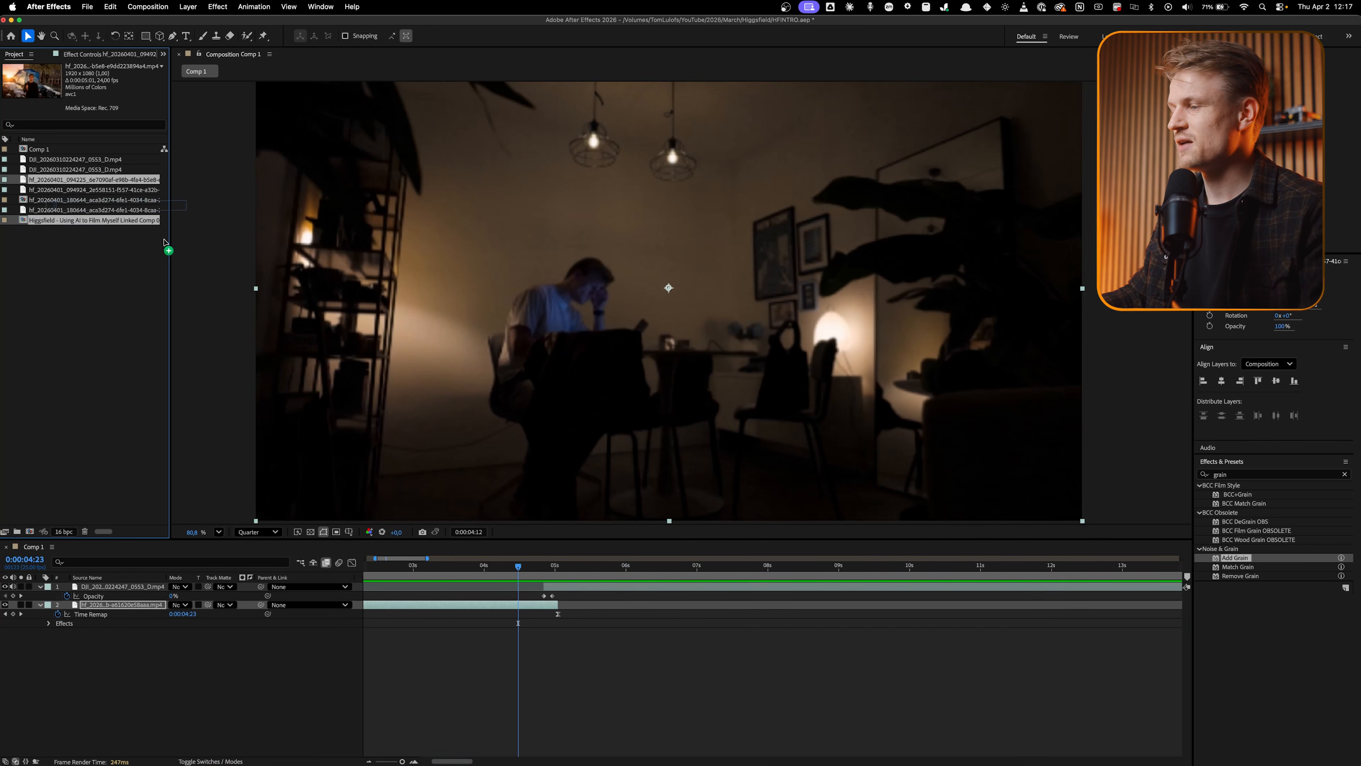
Place the hf_20260401_094225 umbrella clip on top of the DJI clip, starting at about 0:00:06:03, and fit it to the composition.
drag(609, 587, 684, 587)
click(707, 564)
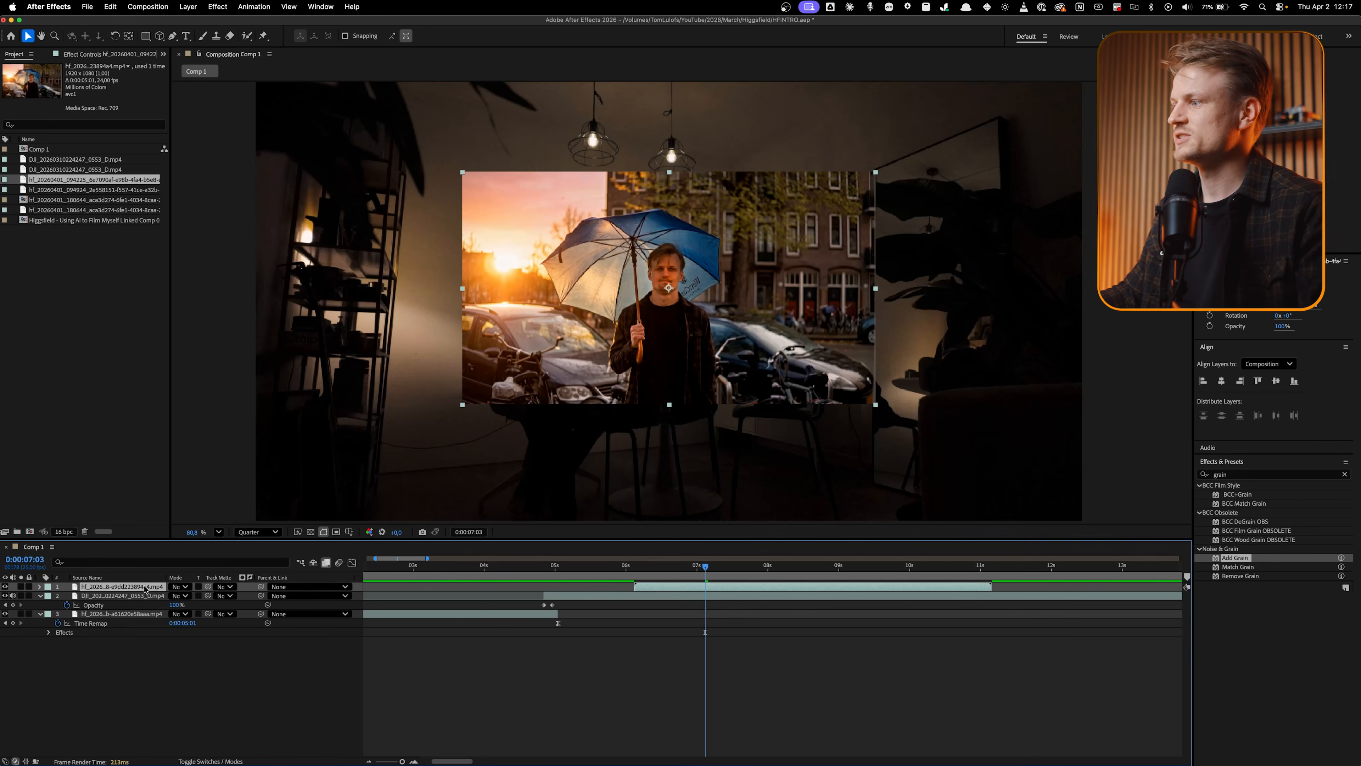
right_click(145, 587)
mouse_move(171, 450)
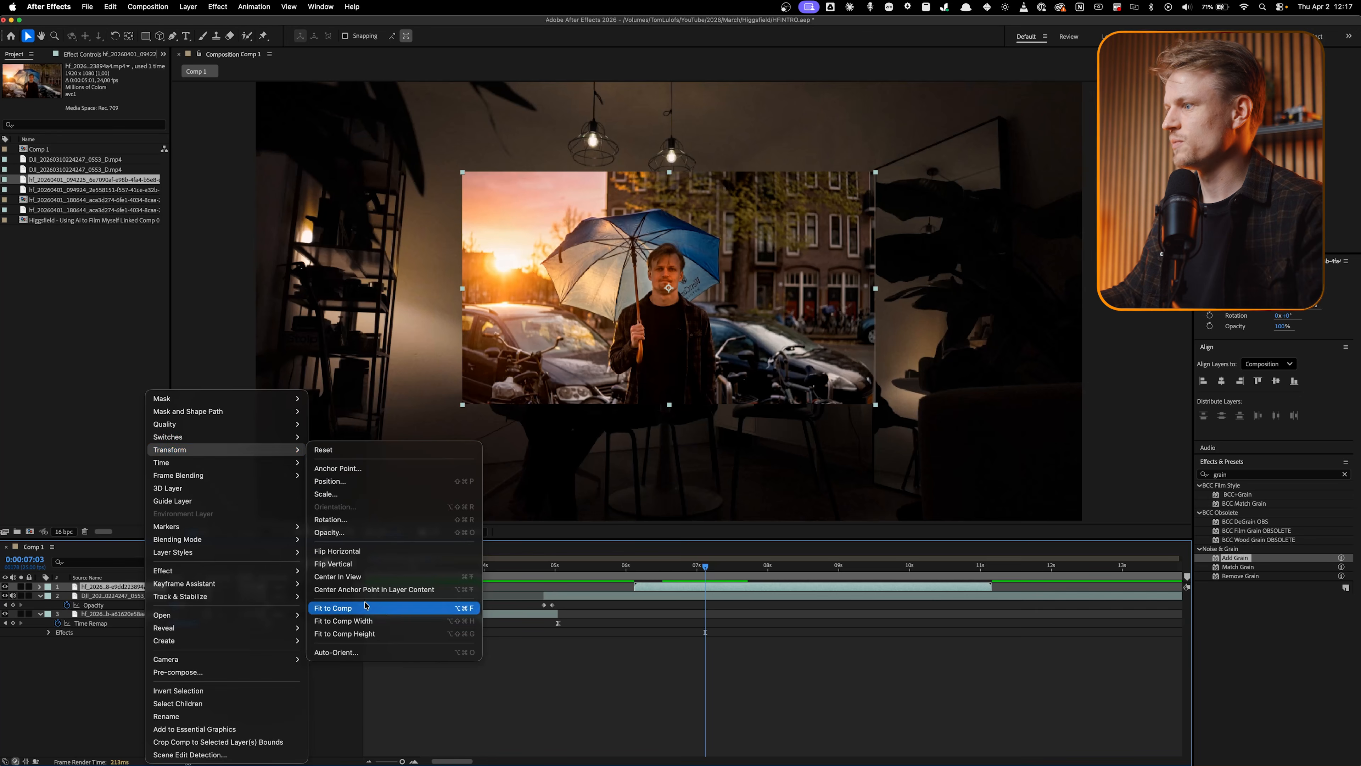
click(351, 609)
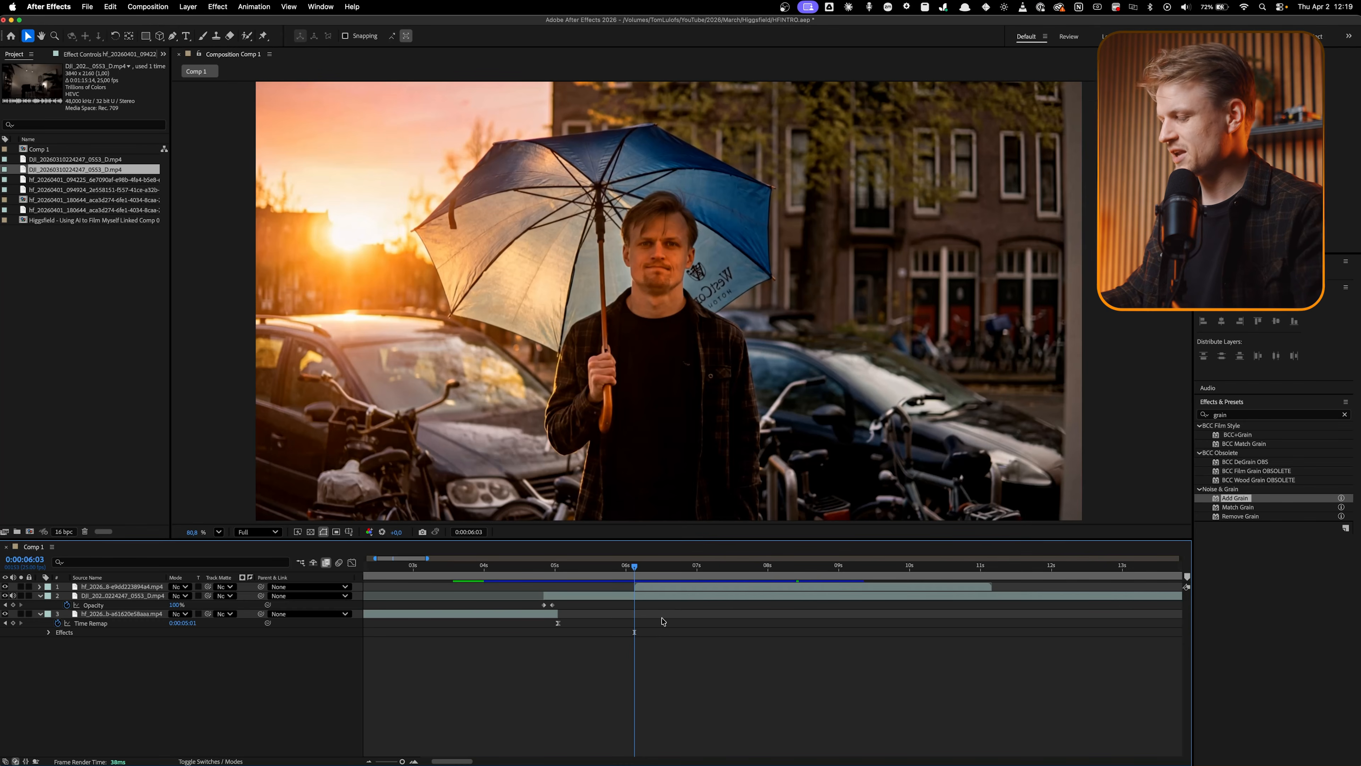
Isolate the man in the C3768.mp4 layer with the Roto Brush, leaving out the umbrella, and freeze the matte.
click(667, 618)
key(alt+[)
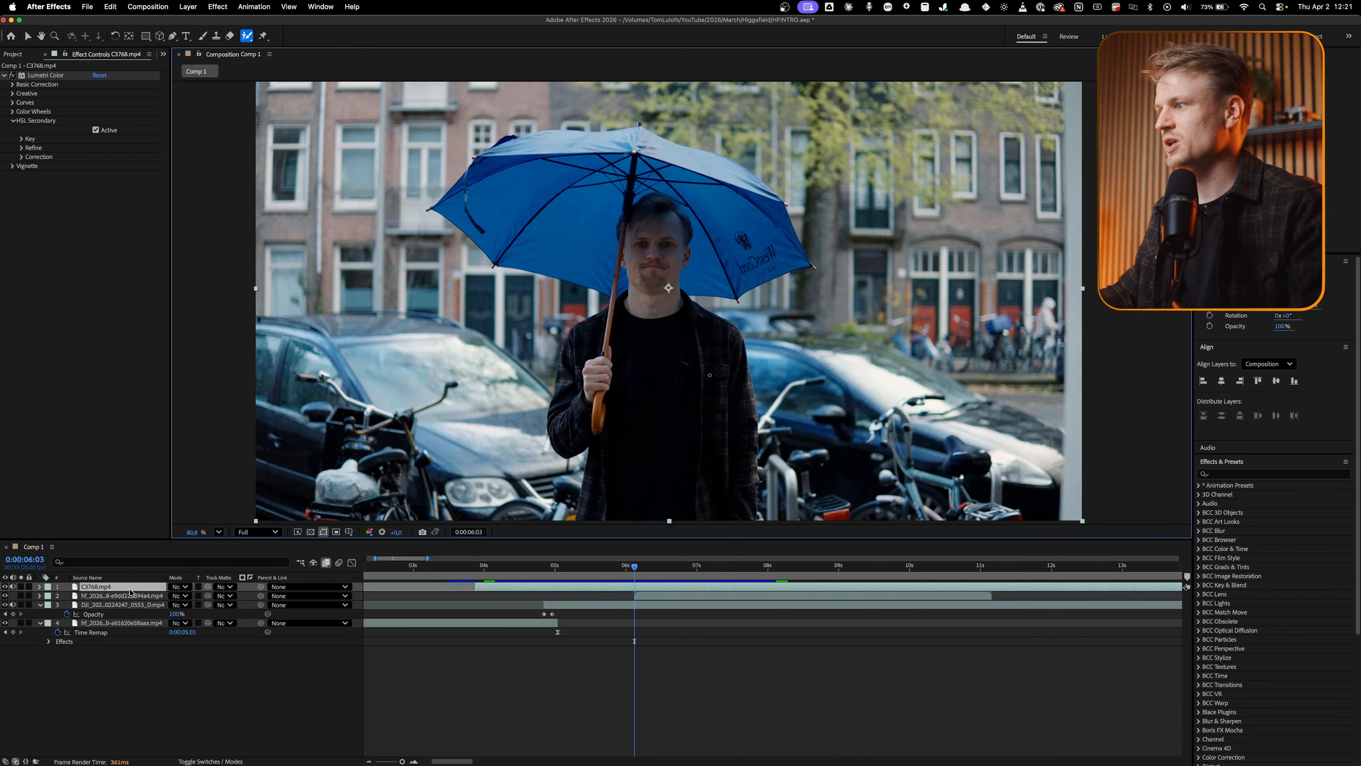
double_click(130, 587)
mouse_move(949, 218)
mouse_down()
mouse_move(969, 249)
mouse_move(940, 243)
mouse_up()
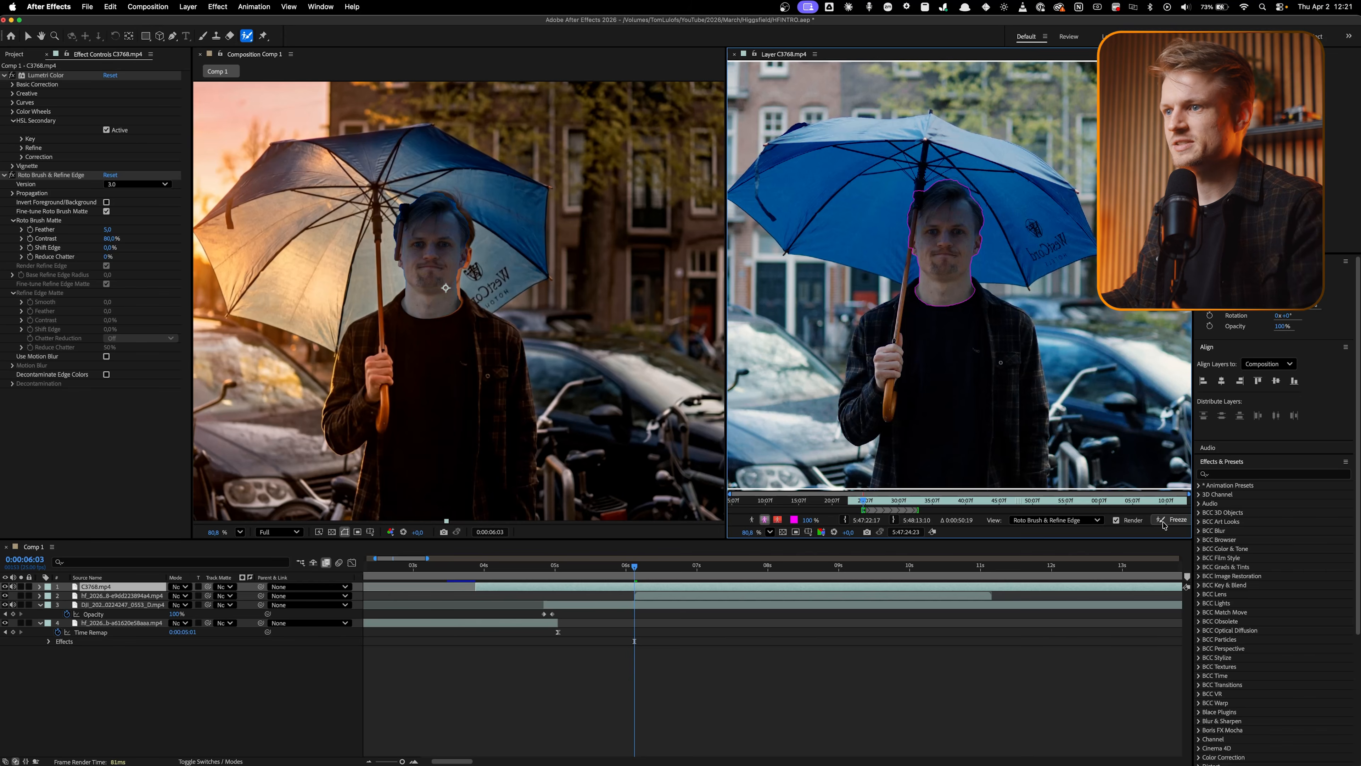
click(1164, 524)
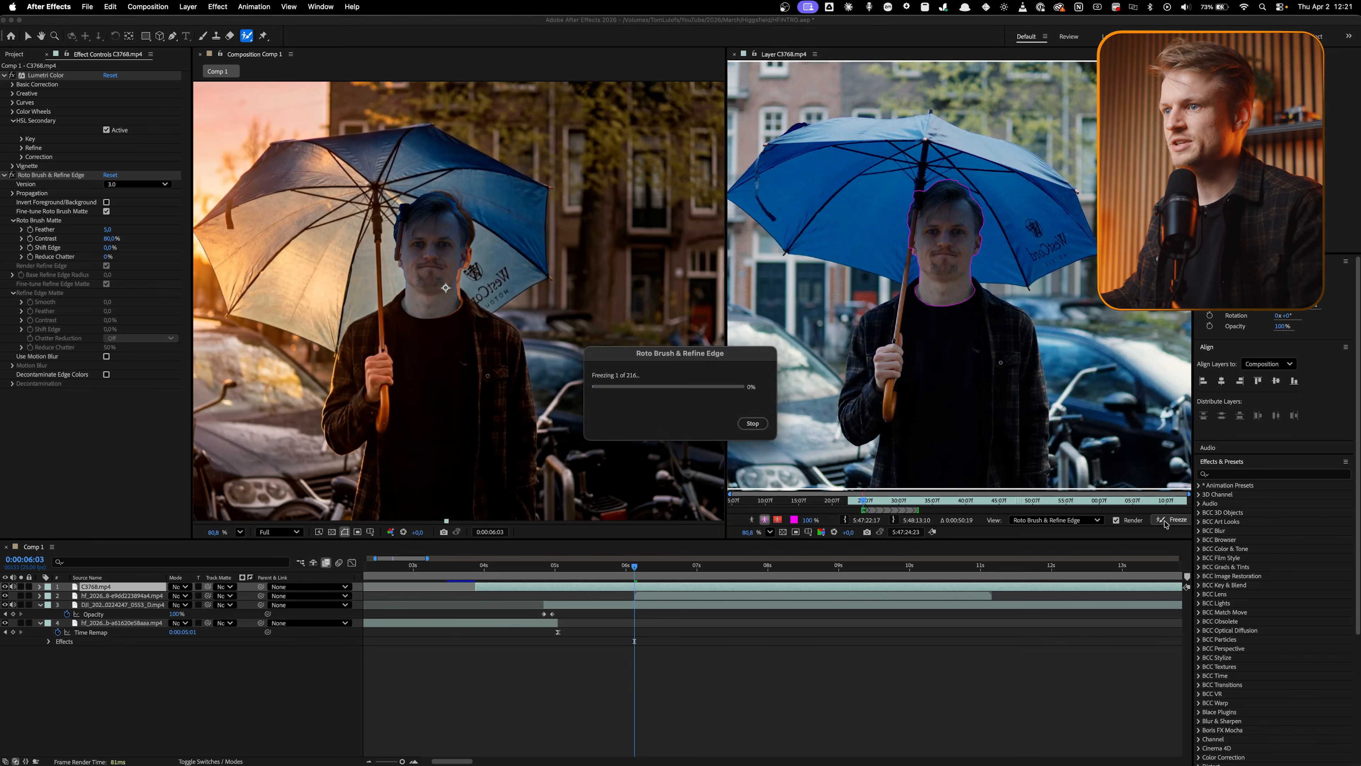
Move the cut-out head of the C3768.mp4 layer beside the generated man's face and display only the red channel.
click(734, 54)
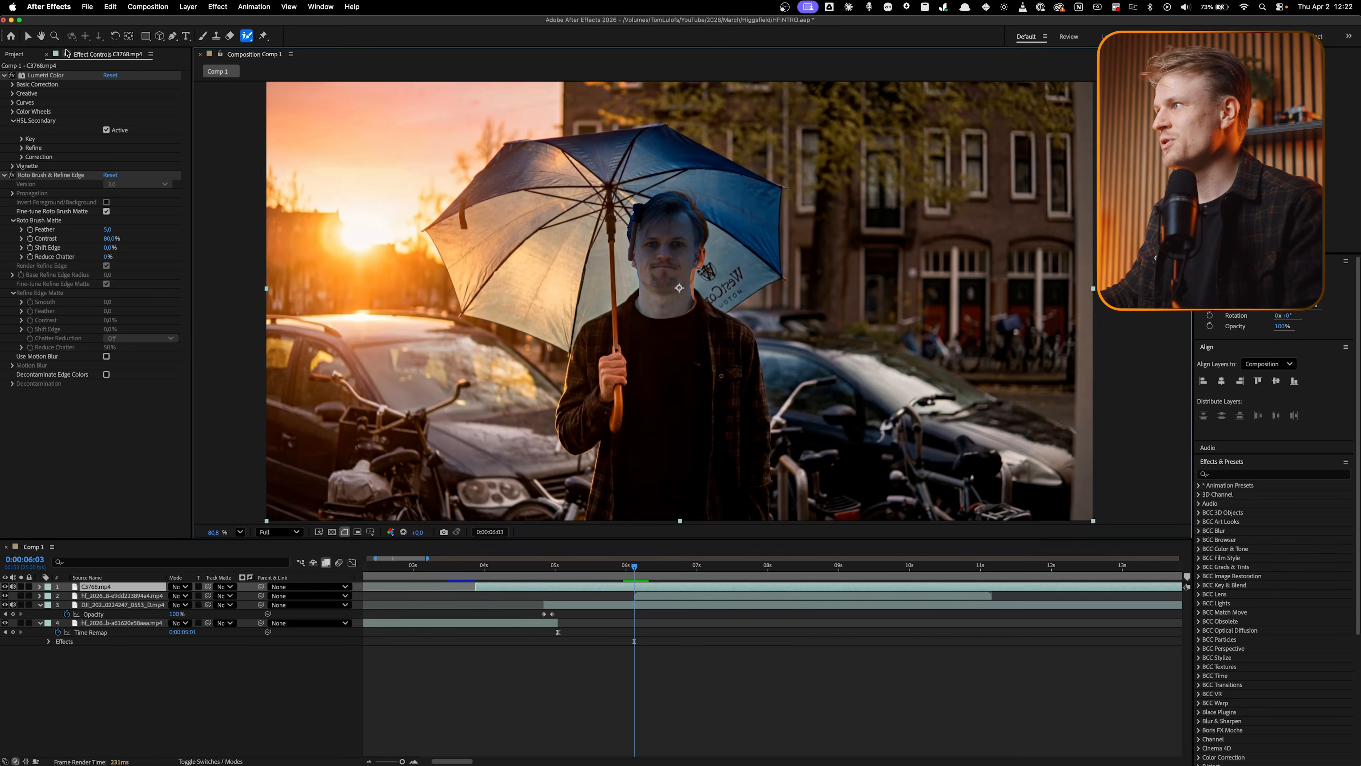
click(29, 36)
drag(721, 288, 826, 294)
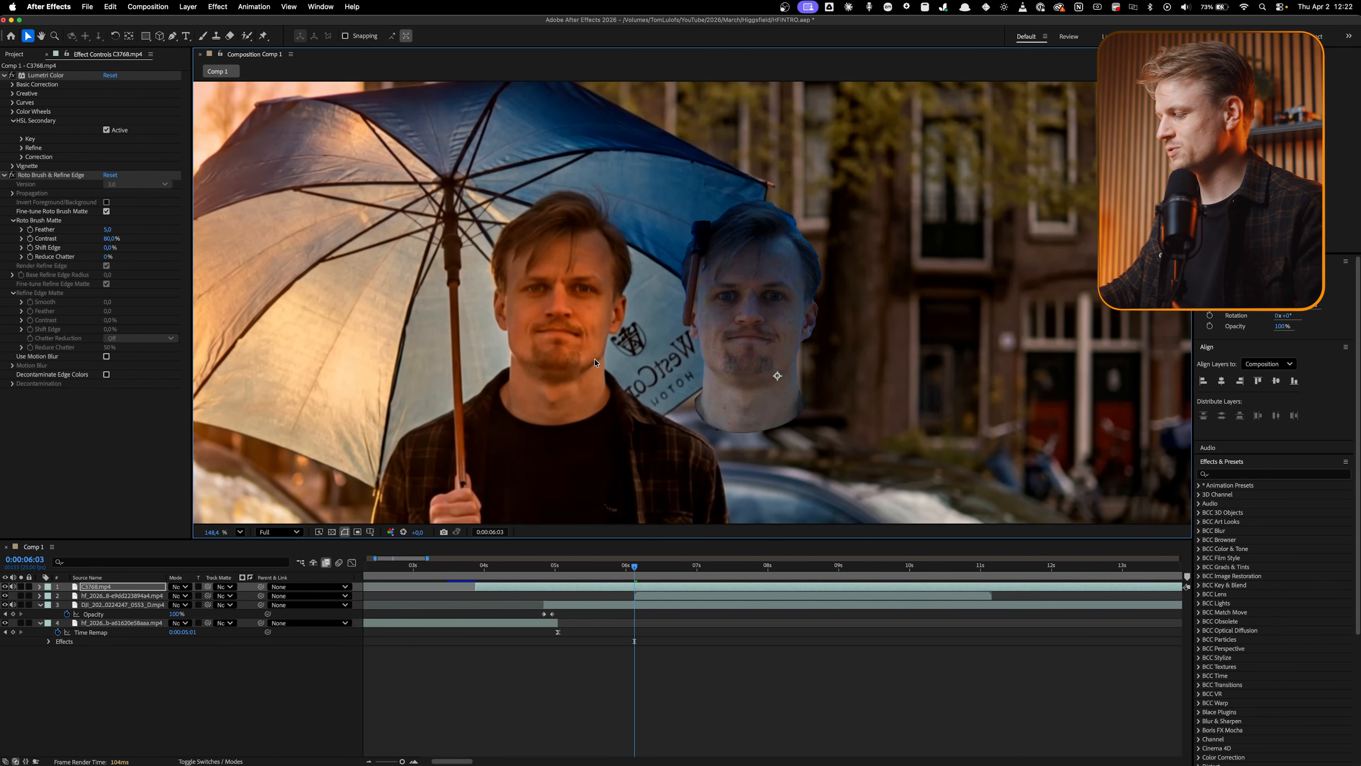
key(alt+1)
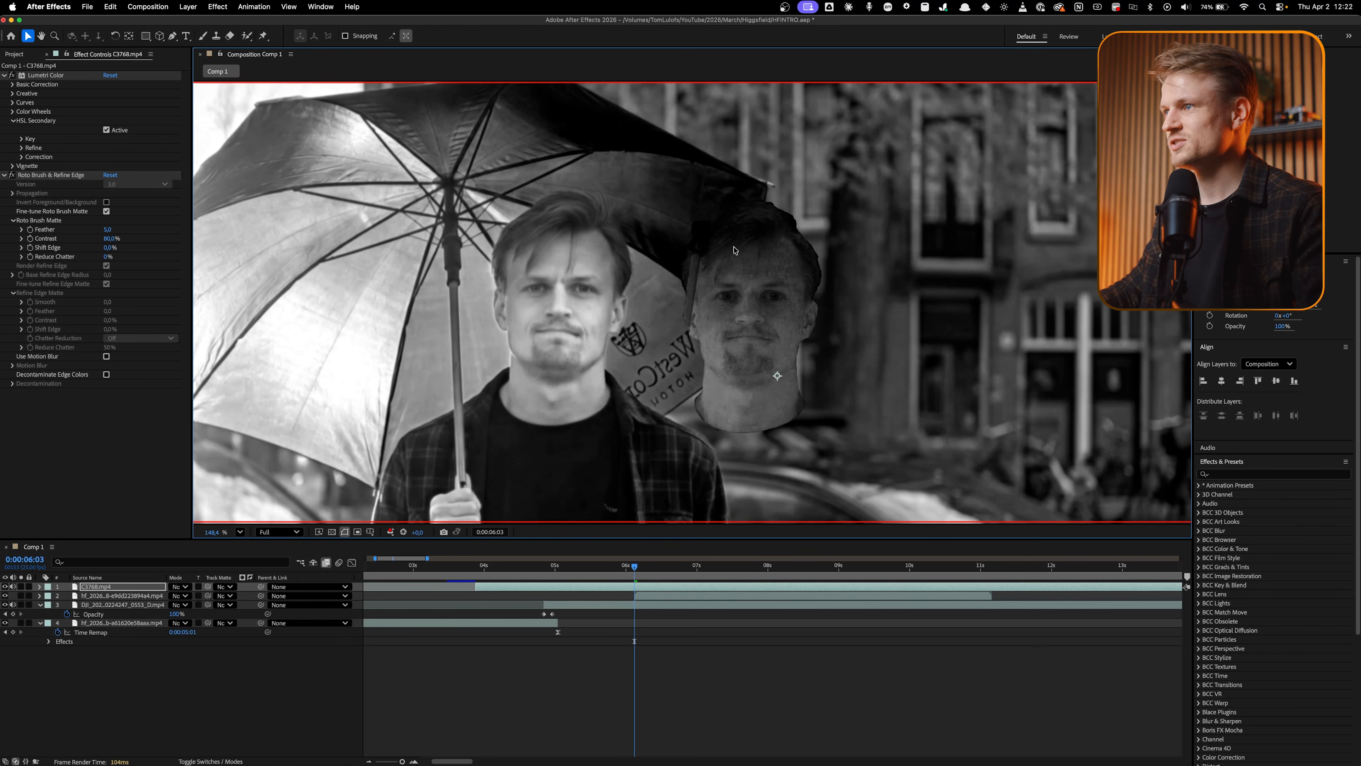
click(116, 588)
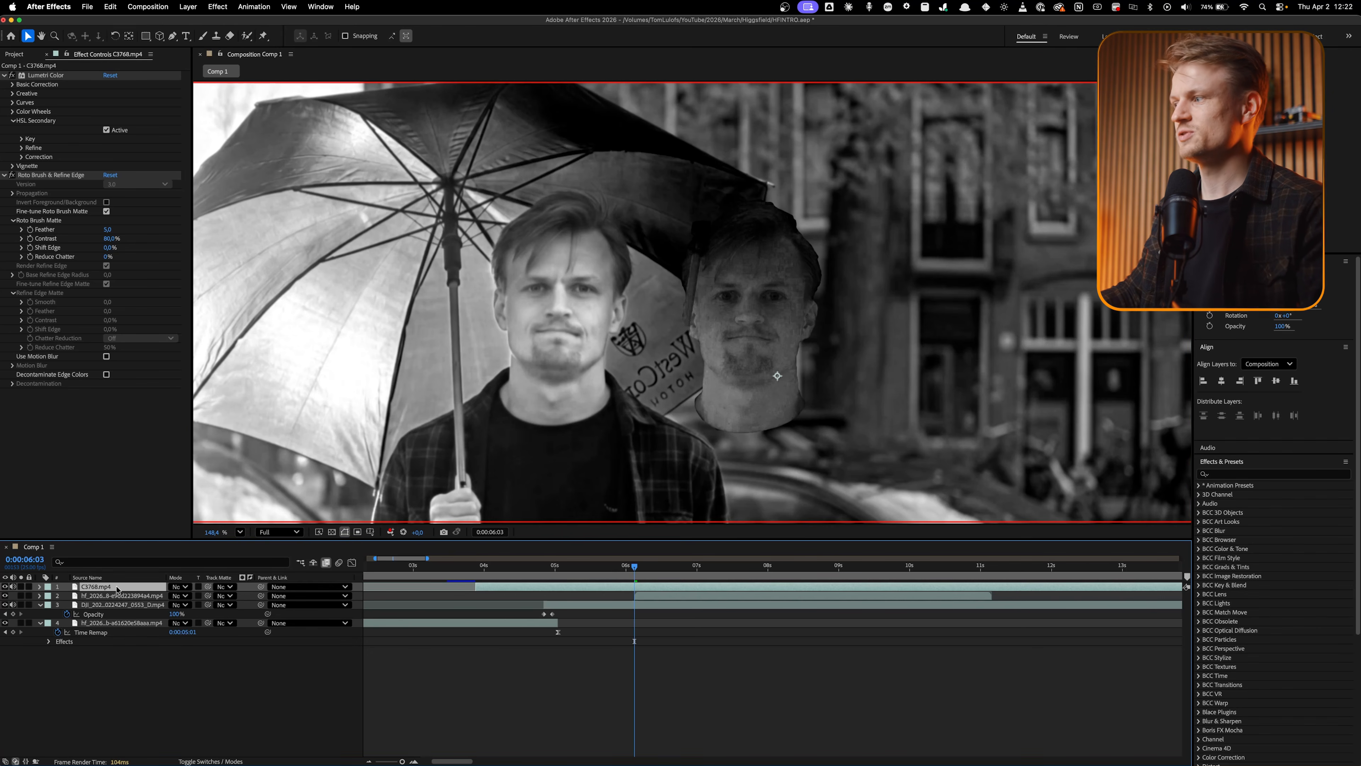
click(1231, 474)
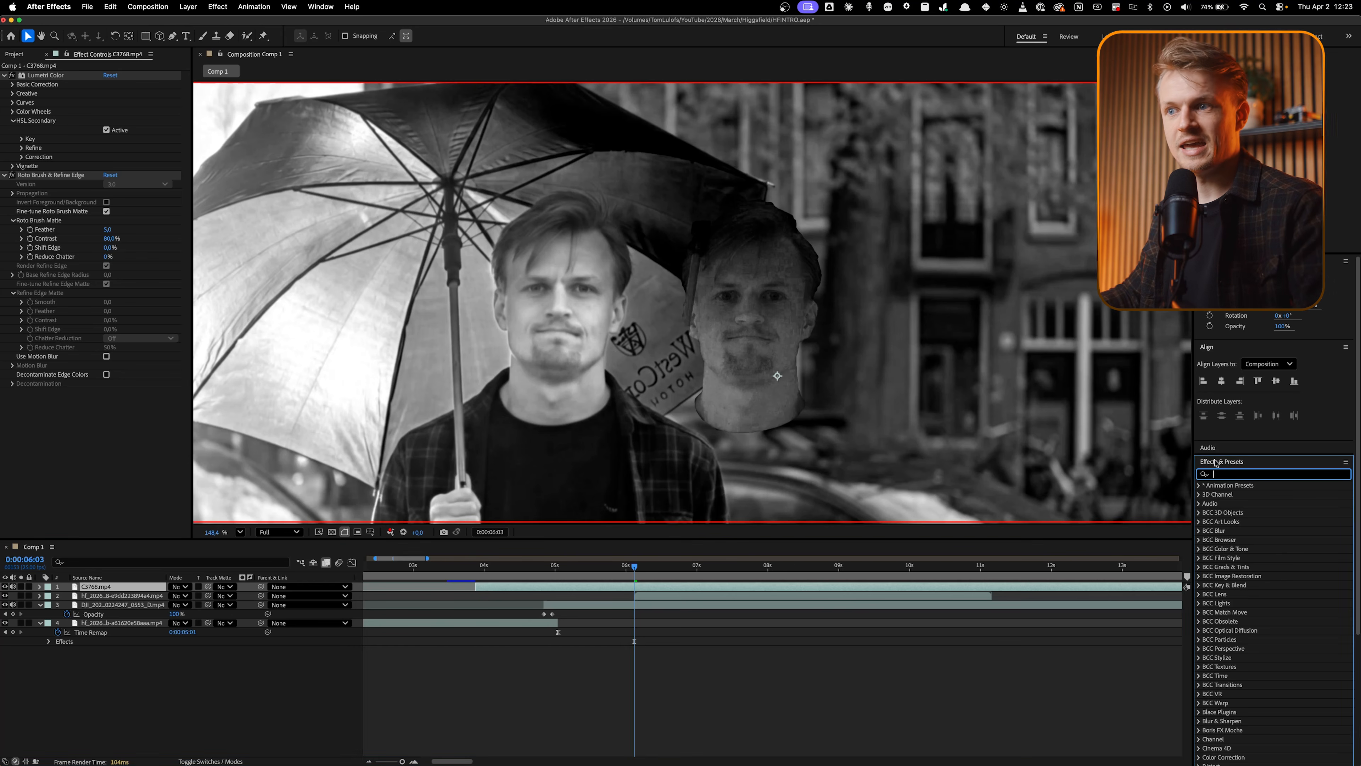
text(curve)
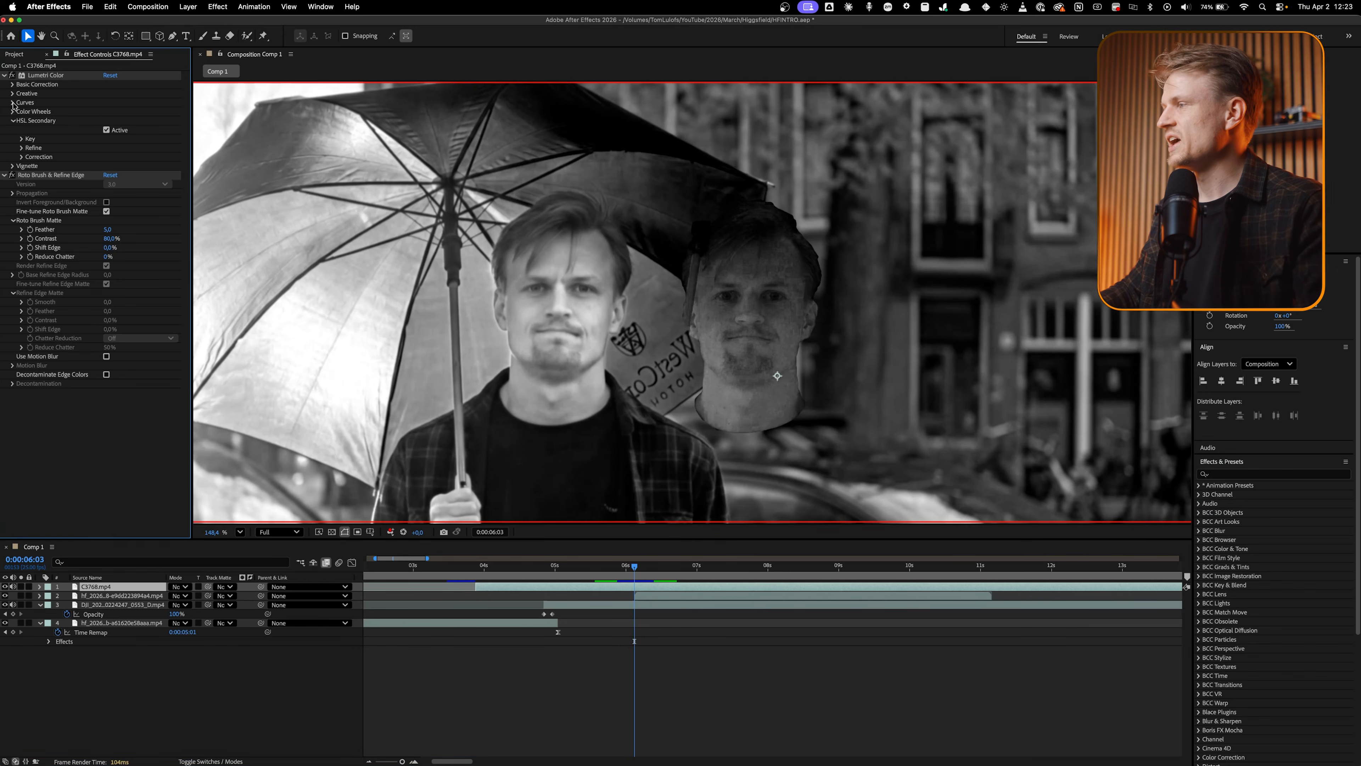
Raise the midtones of the Lumetri red RGB curve on C3768.mp4 and slightly lift its black point to match the generated face.
click(12, 103)
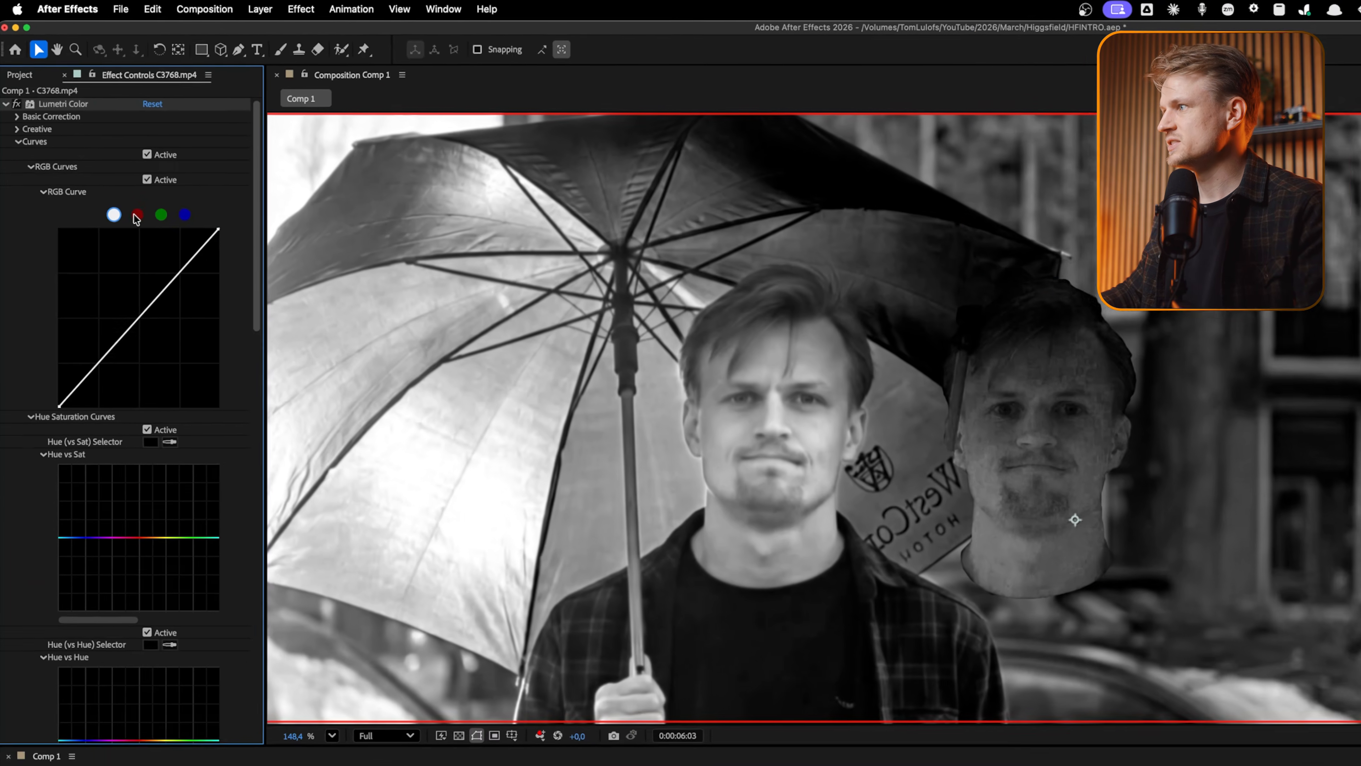
click(100, 156)
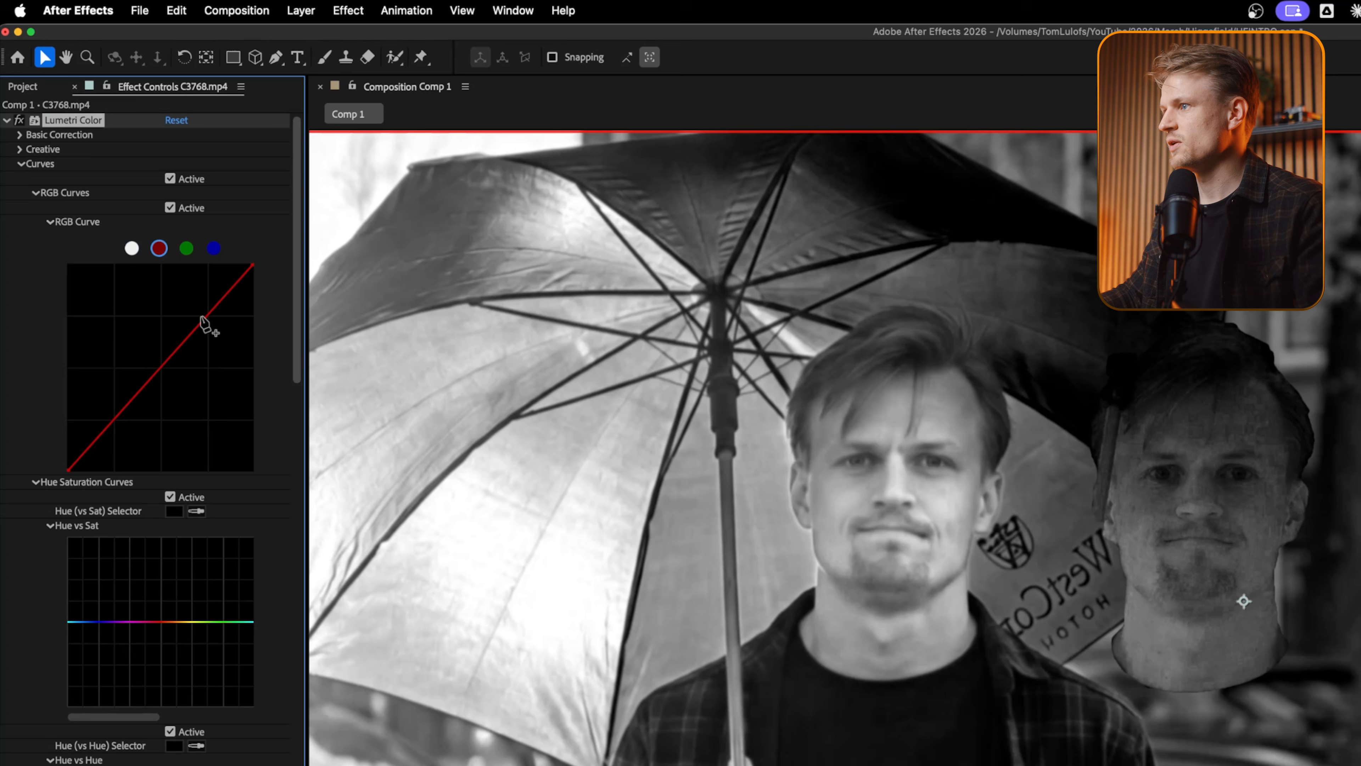
drag(200, 317, 177, 307)
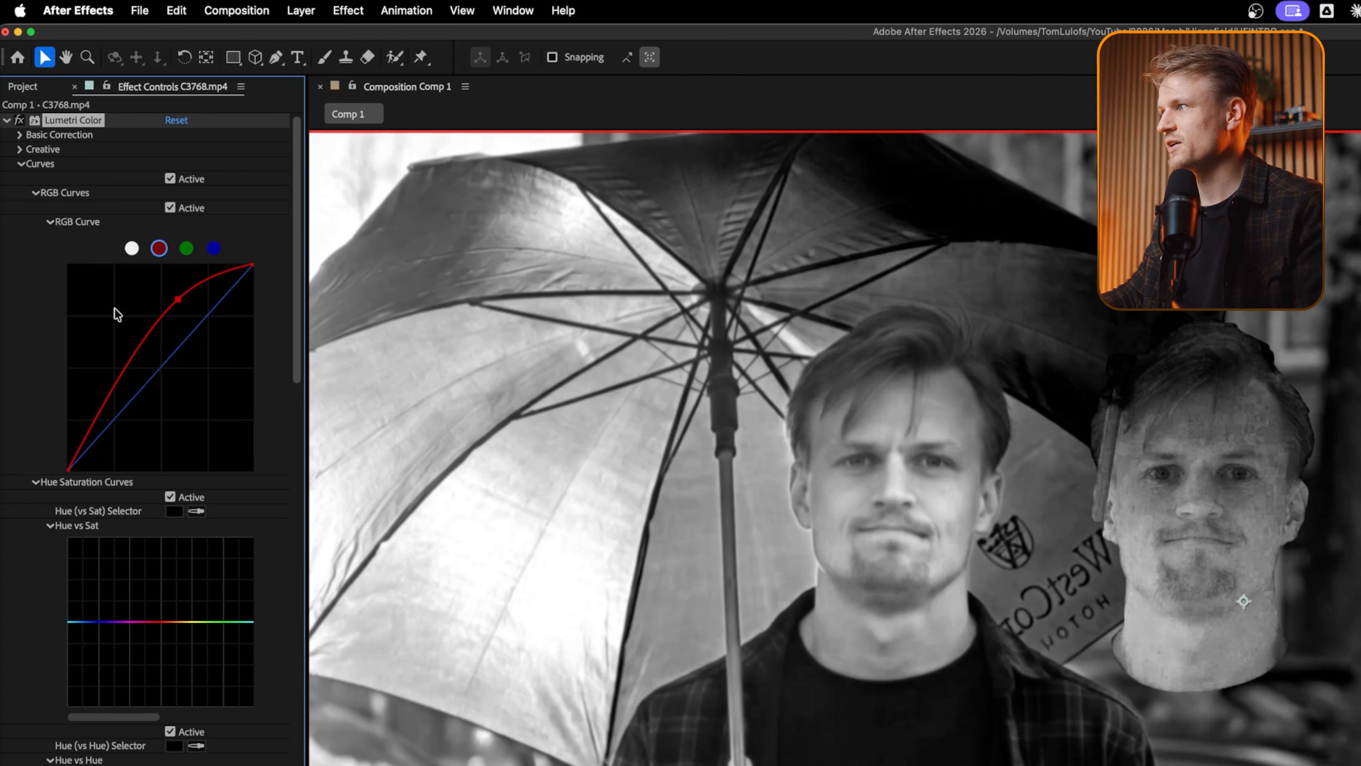
drag(176, 299, 182, 307)
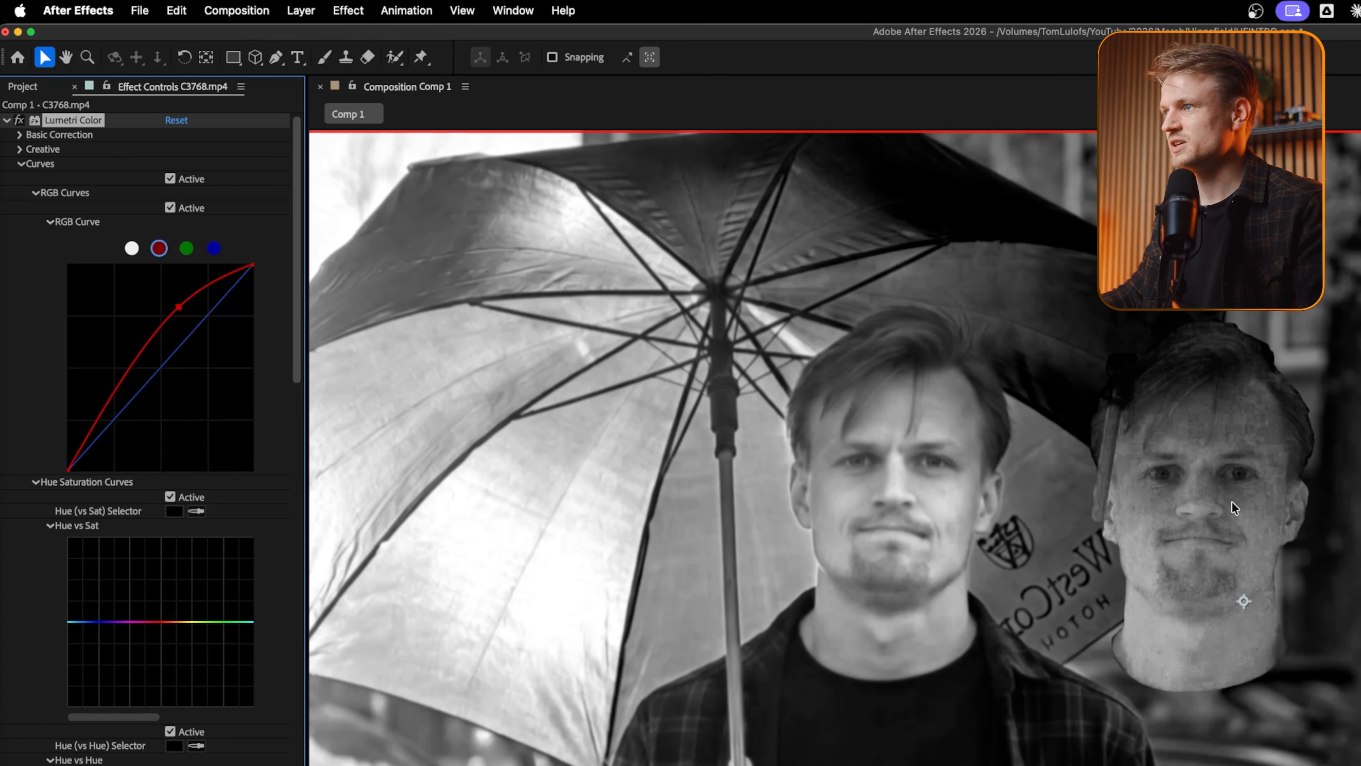
drag(61, 461, 61, 463)
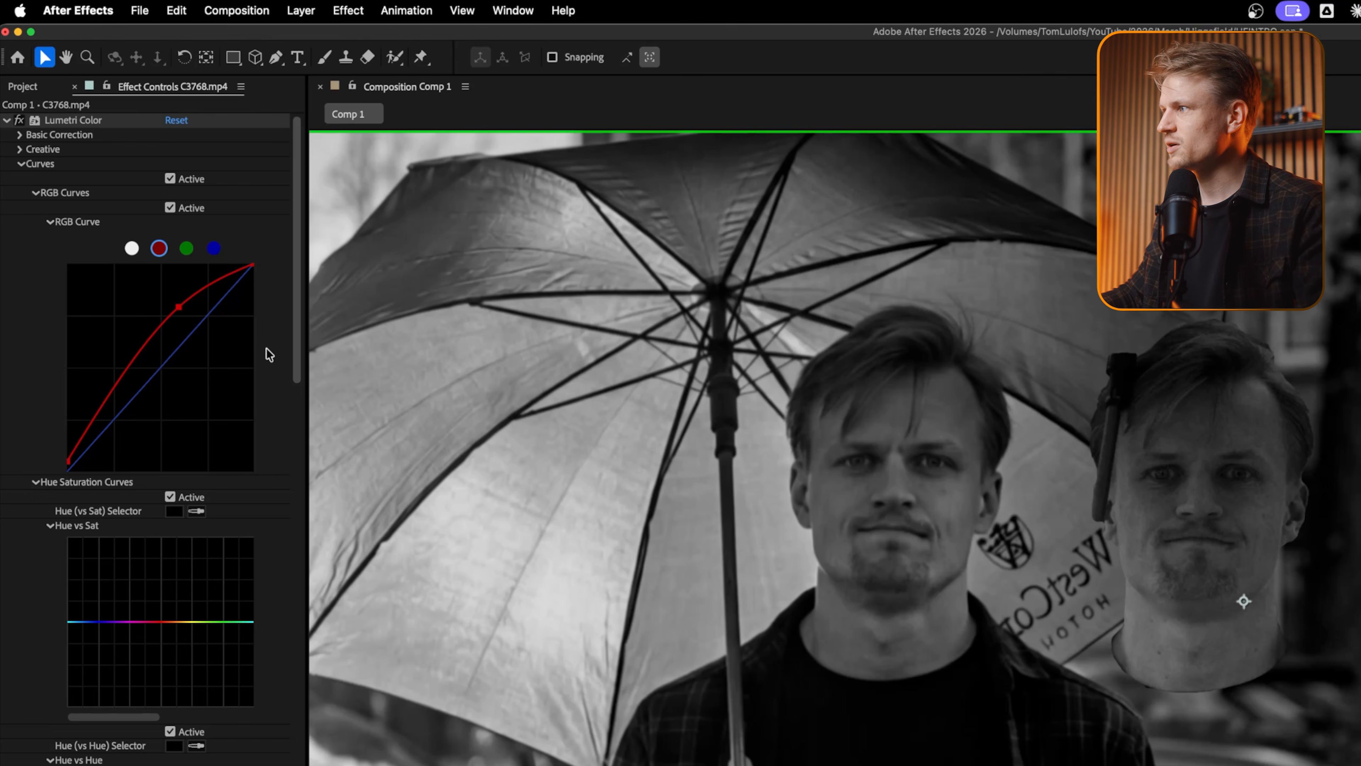
Raise the highlights of the green RGB curve slightly and add an anchor point in its shadows.
click(187, 250)
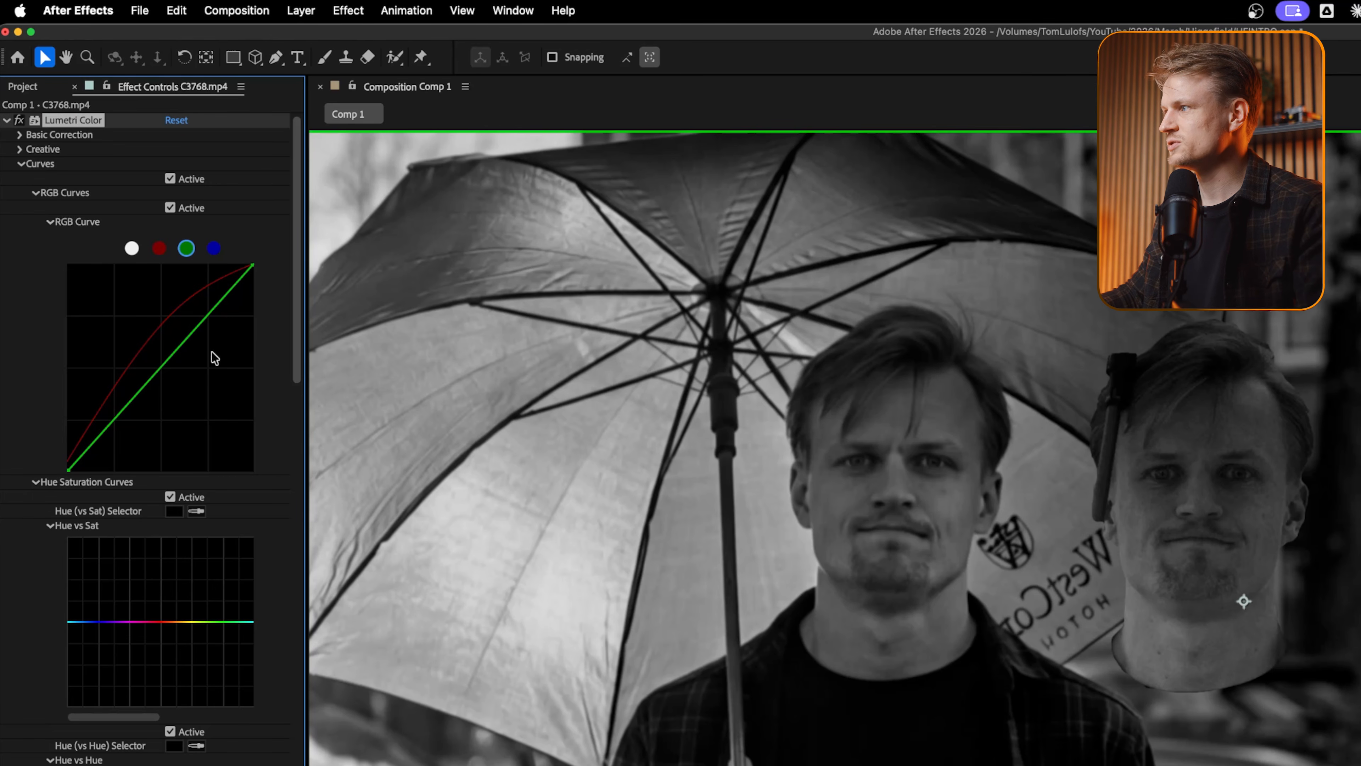
drag(220, 301, 207, 305)
click(115, 411)
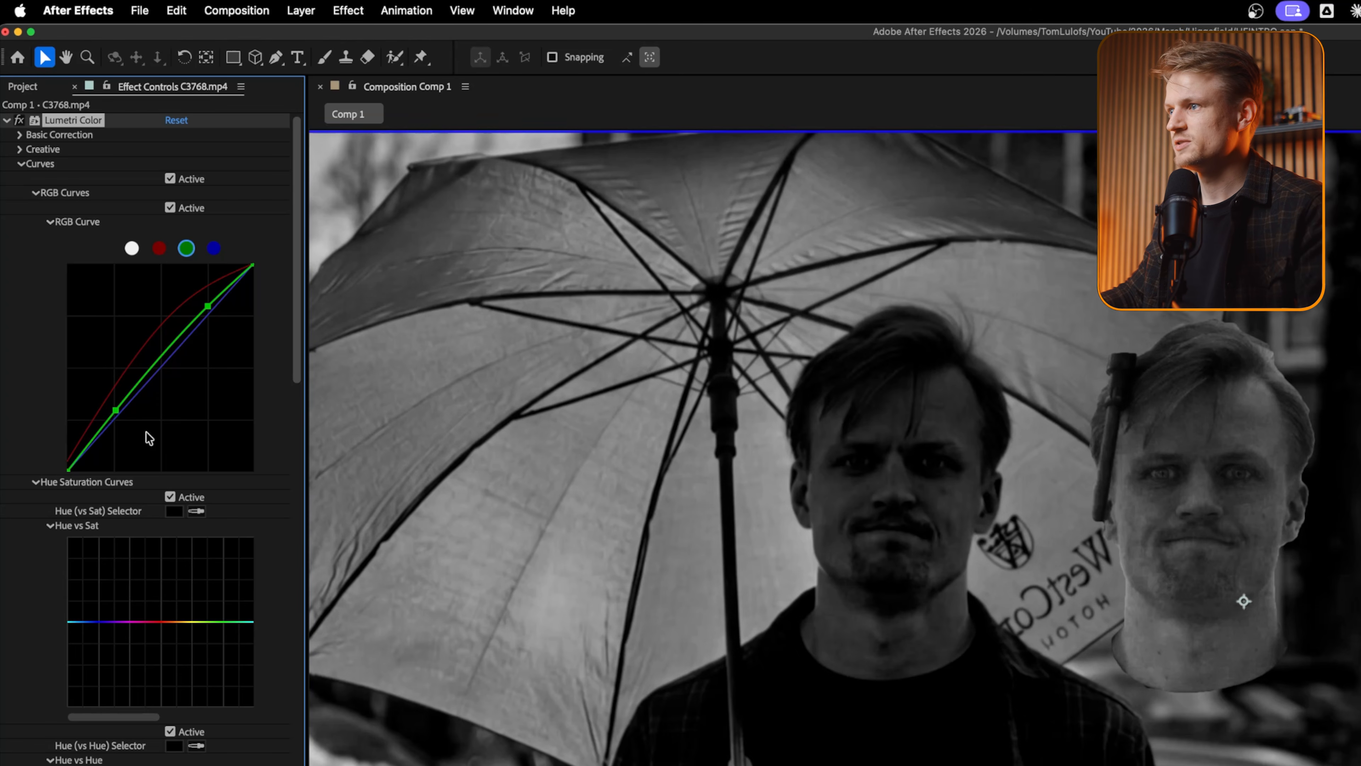
Lower the highlights and shadows of the blue RGB curve and return the composition view to full colour.
click(214, 248)
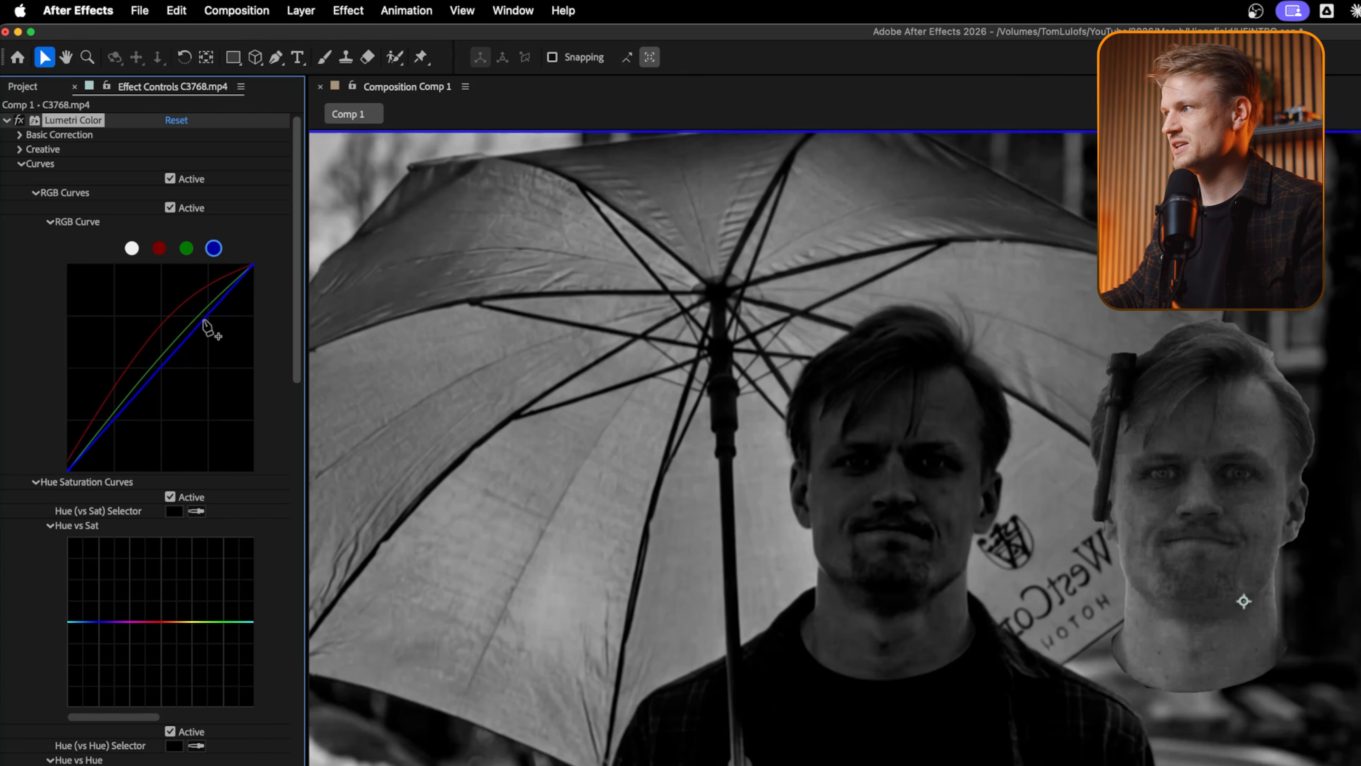
click(123, 414)
click(204, 320)
drag(206, 323, 213, 337)
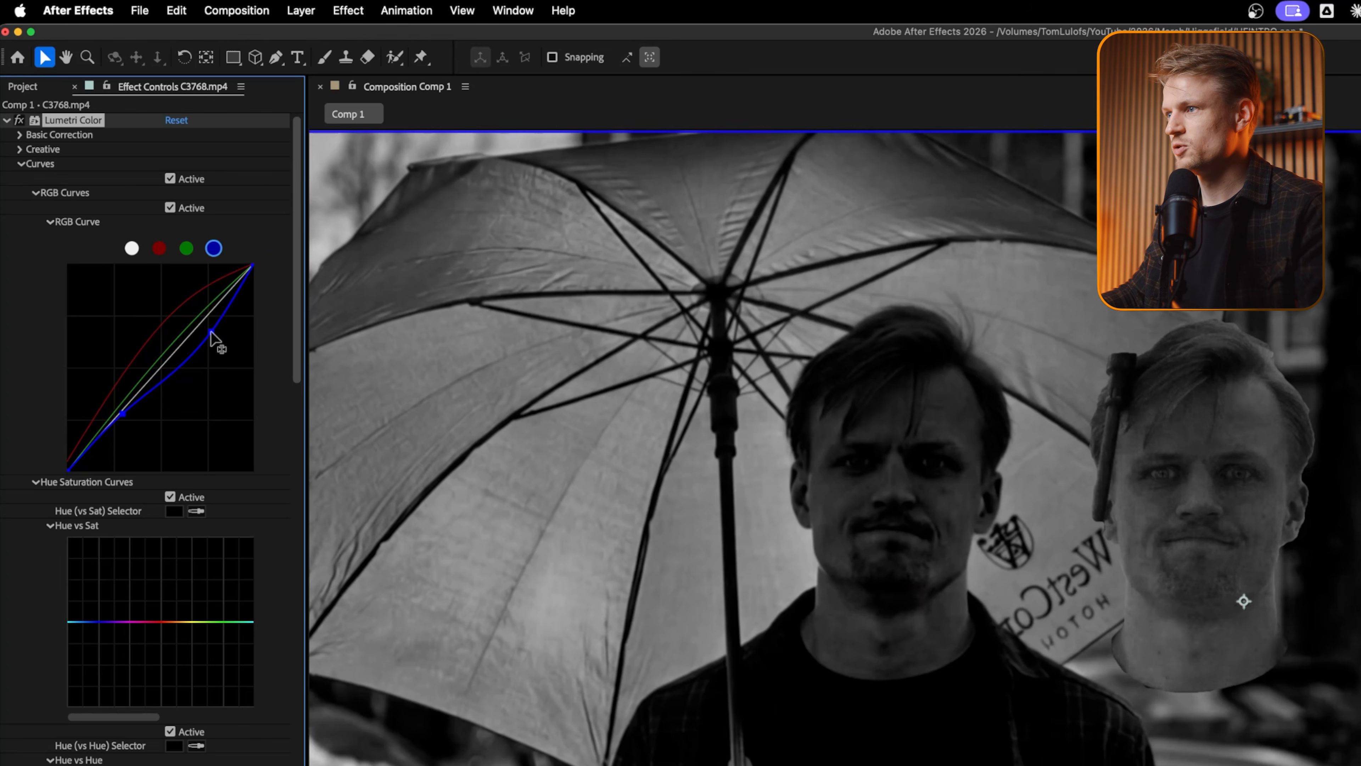
drag(123, 414, 128, 425)
key(alt+3)
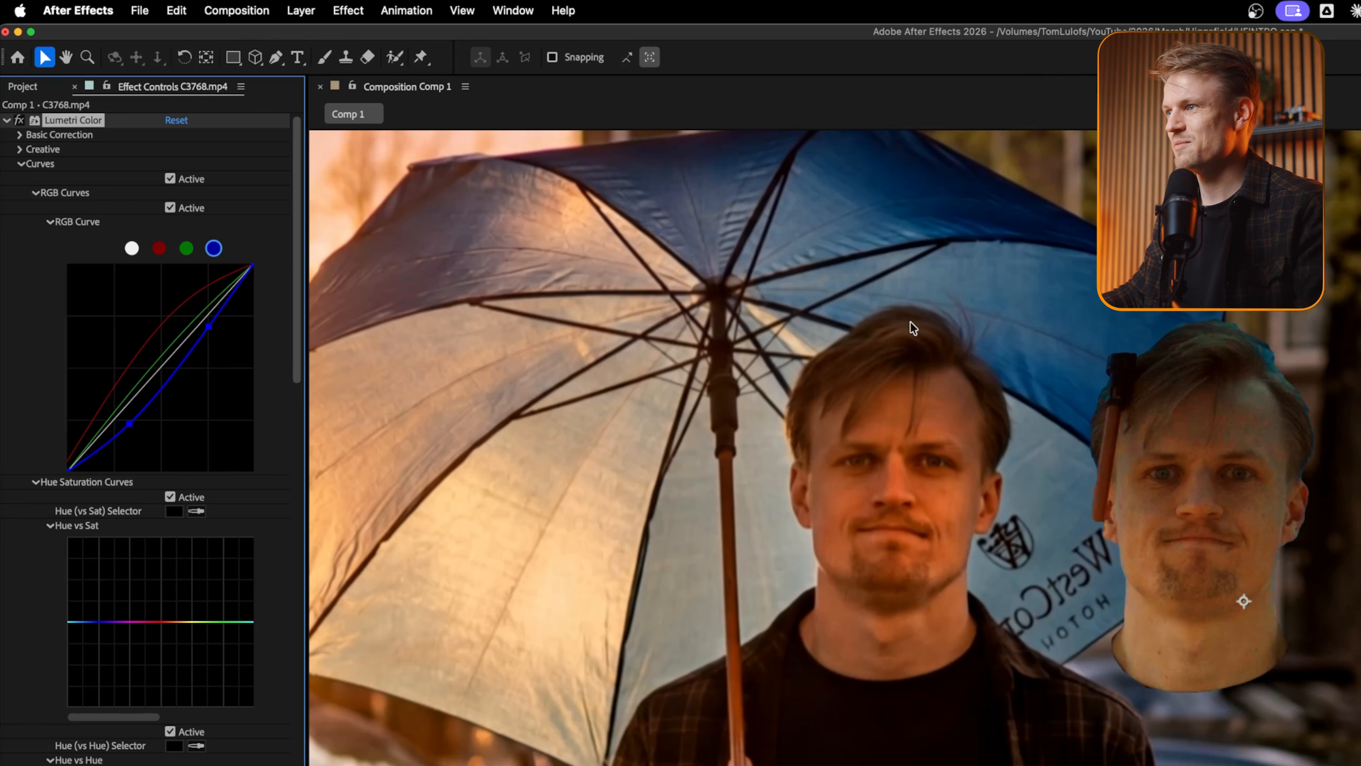
Position the cut-out head over the generated man's face and scale the C3768.mp4 layer to about 103.4%.
drag(1147, 532, 517, 322)
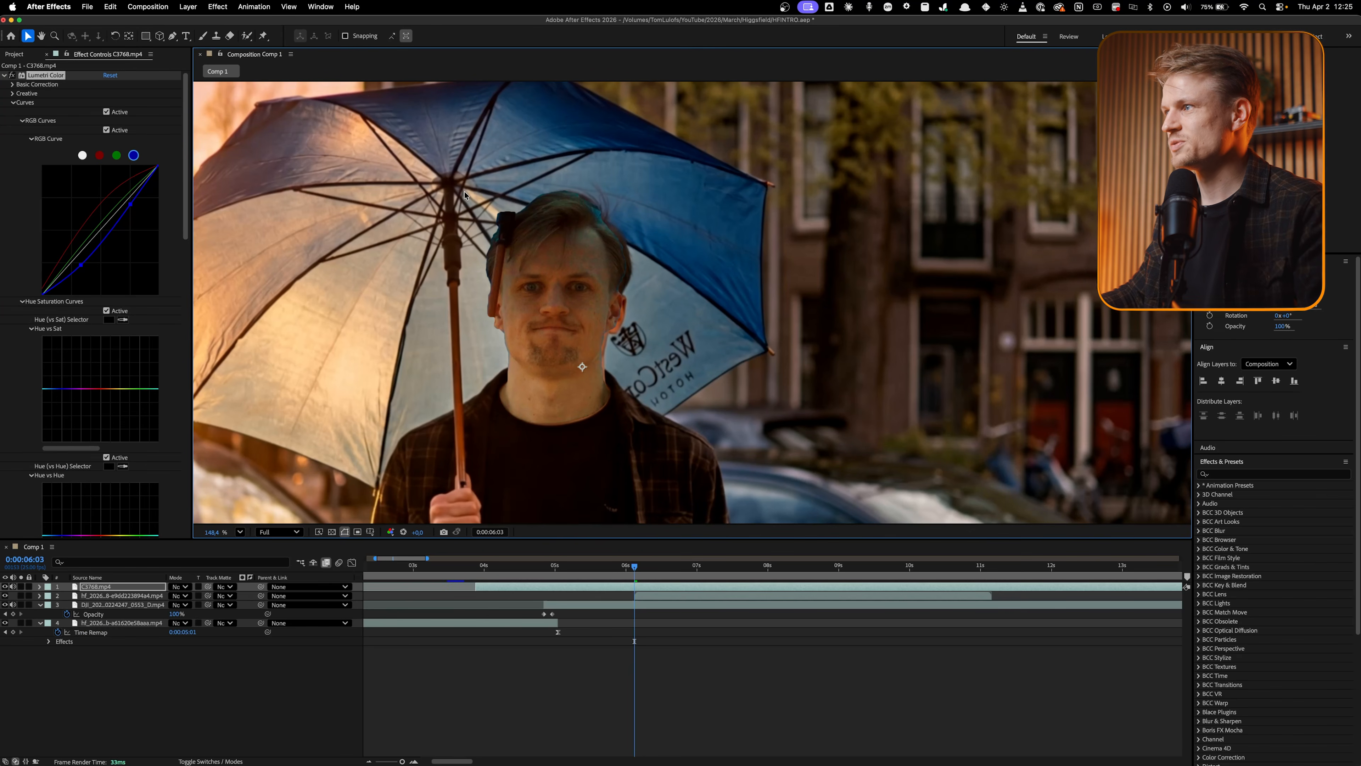
scroll(464, 195, up, 4)
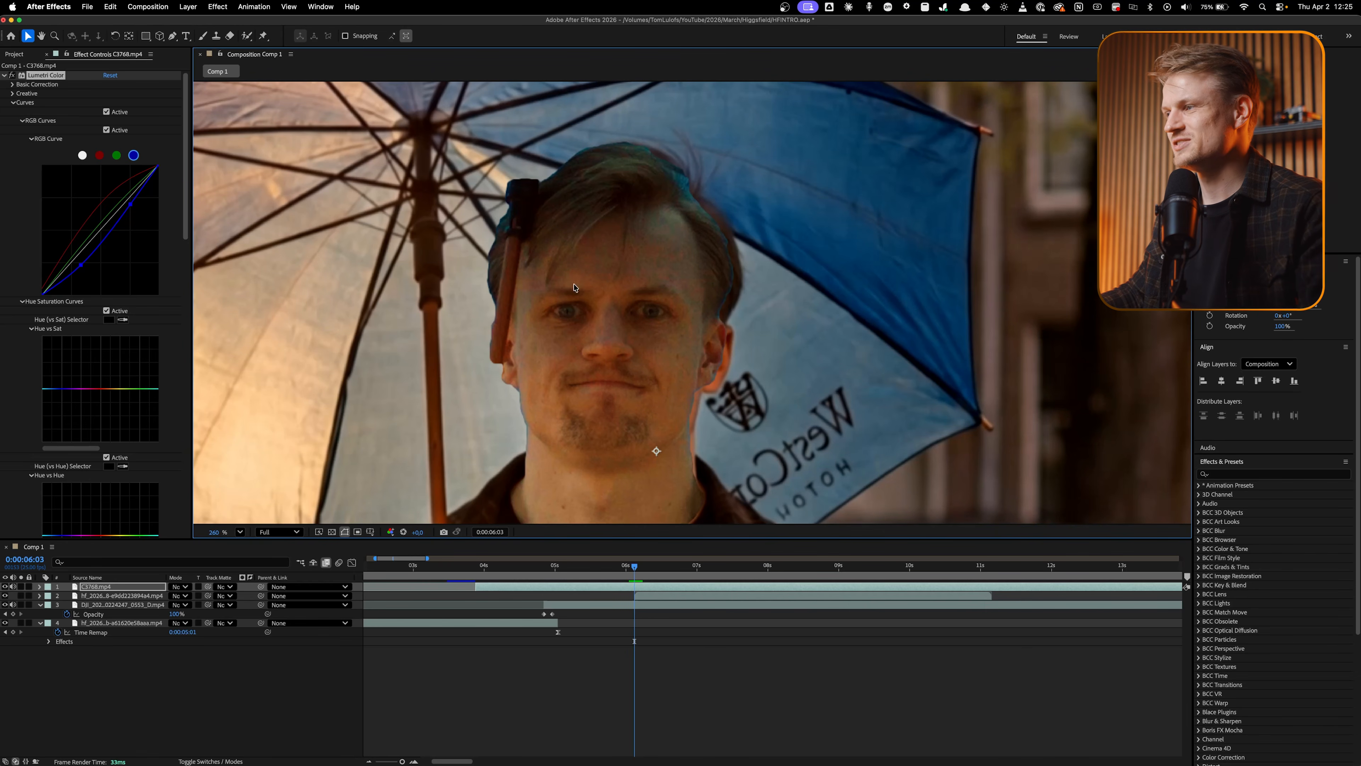
scroll(619, 346, down, 2)
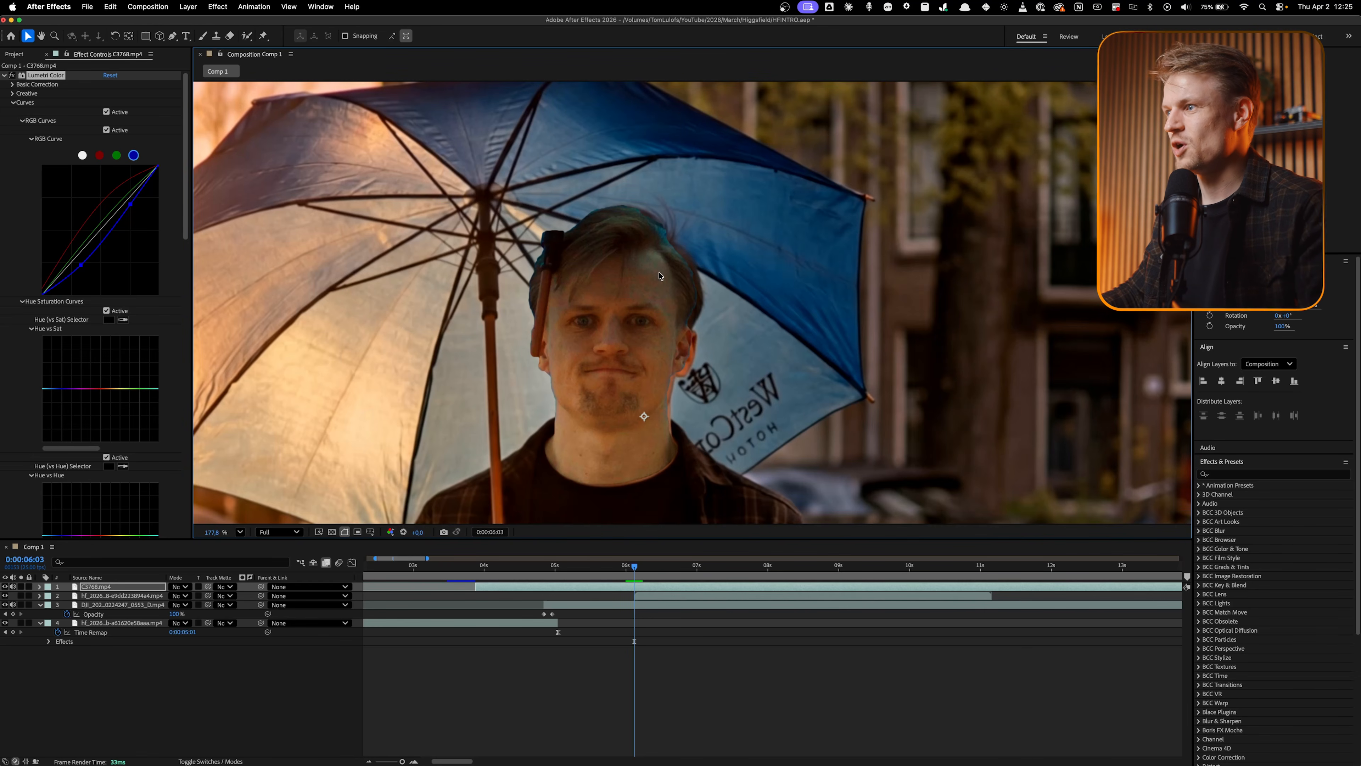
key(s)
drag(205, 600, 209, 600)
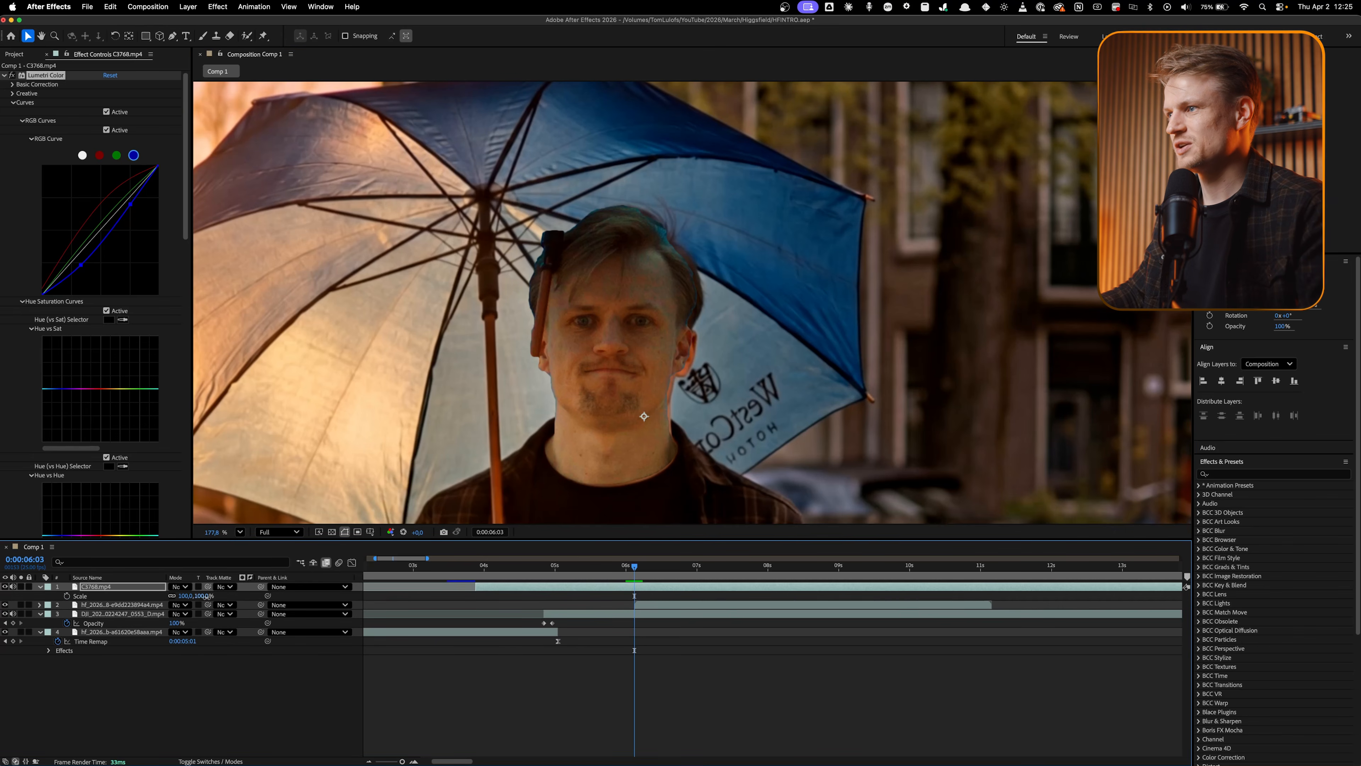
Set the Roto Brush matte's feather to 20 and check the head's blend in the whole frame.
click(7, 76)
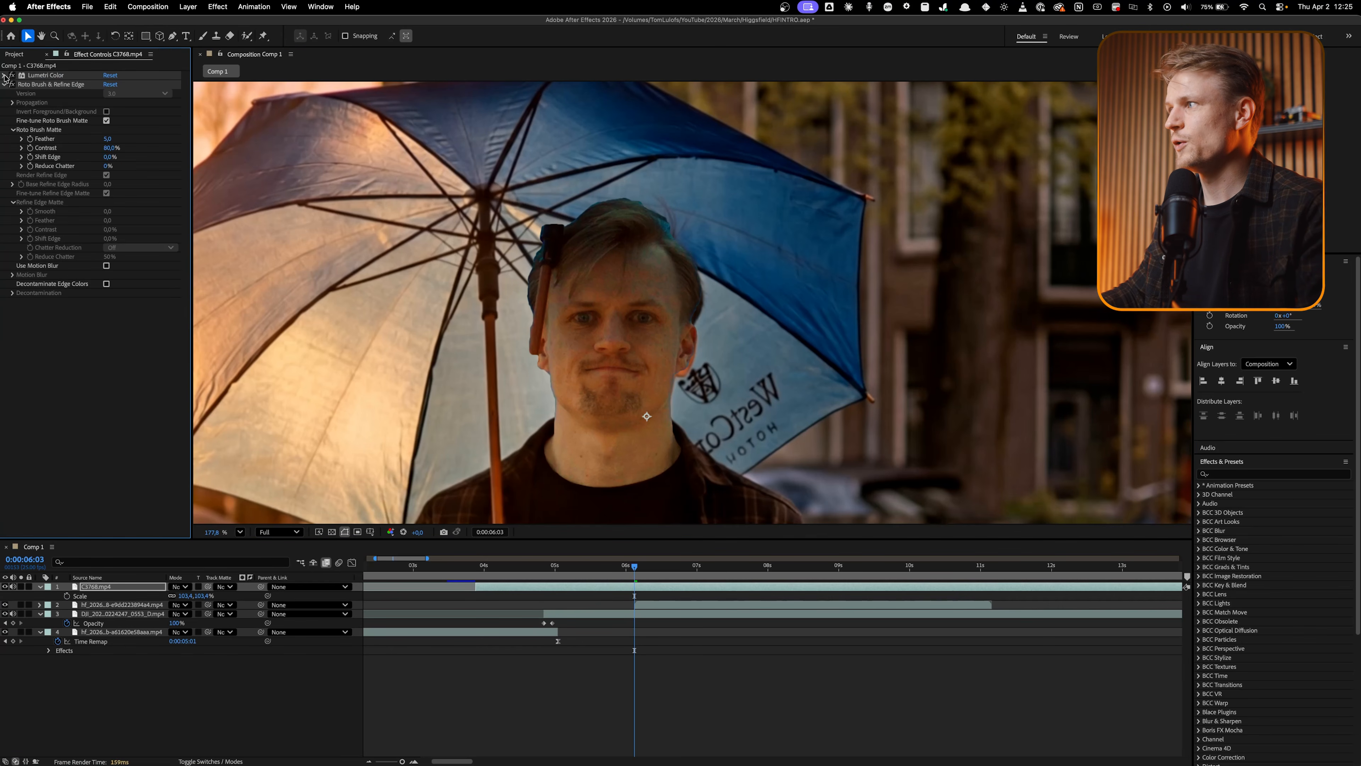
click(40, 85)
click(110, 139)
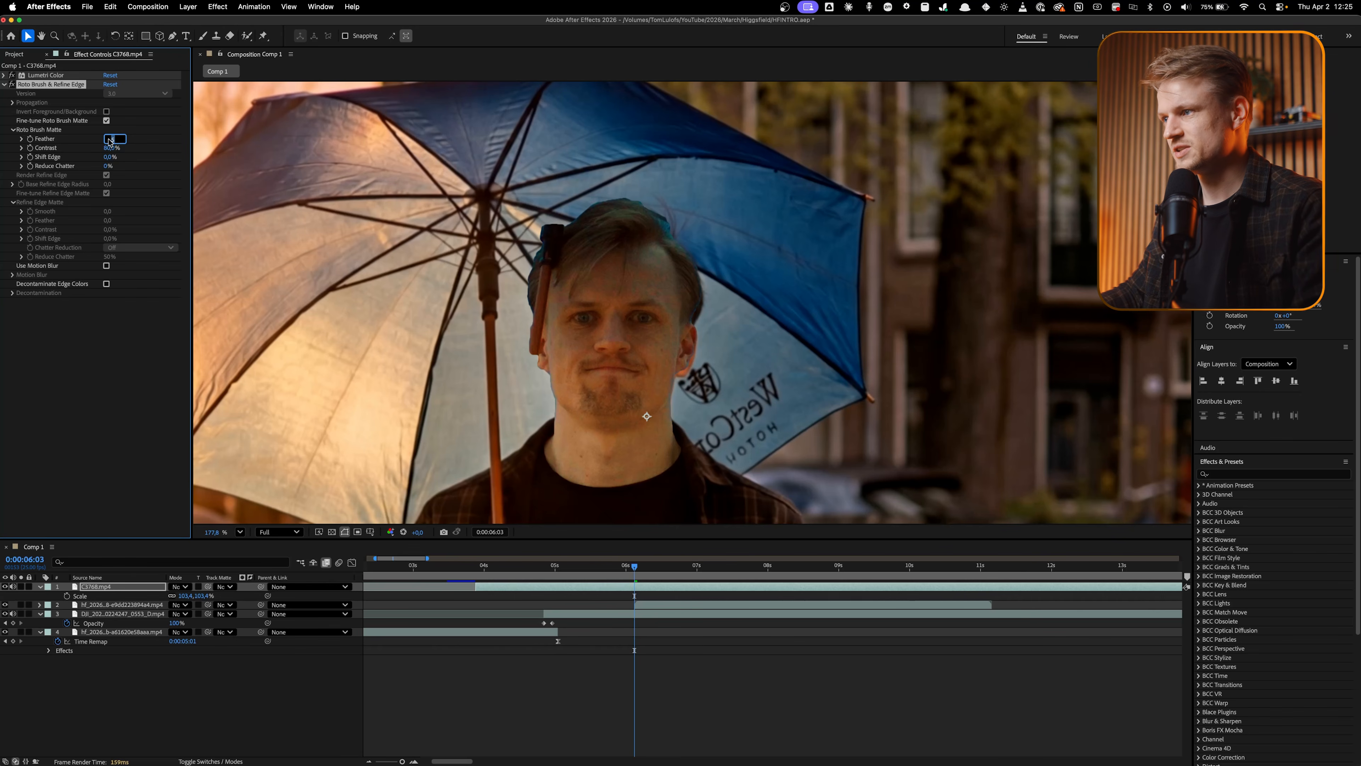
text(10)
text(20)
key(Return)
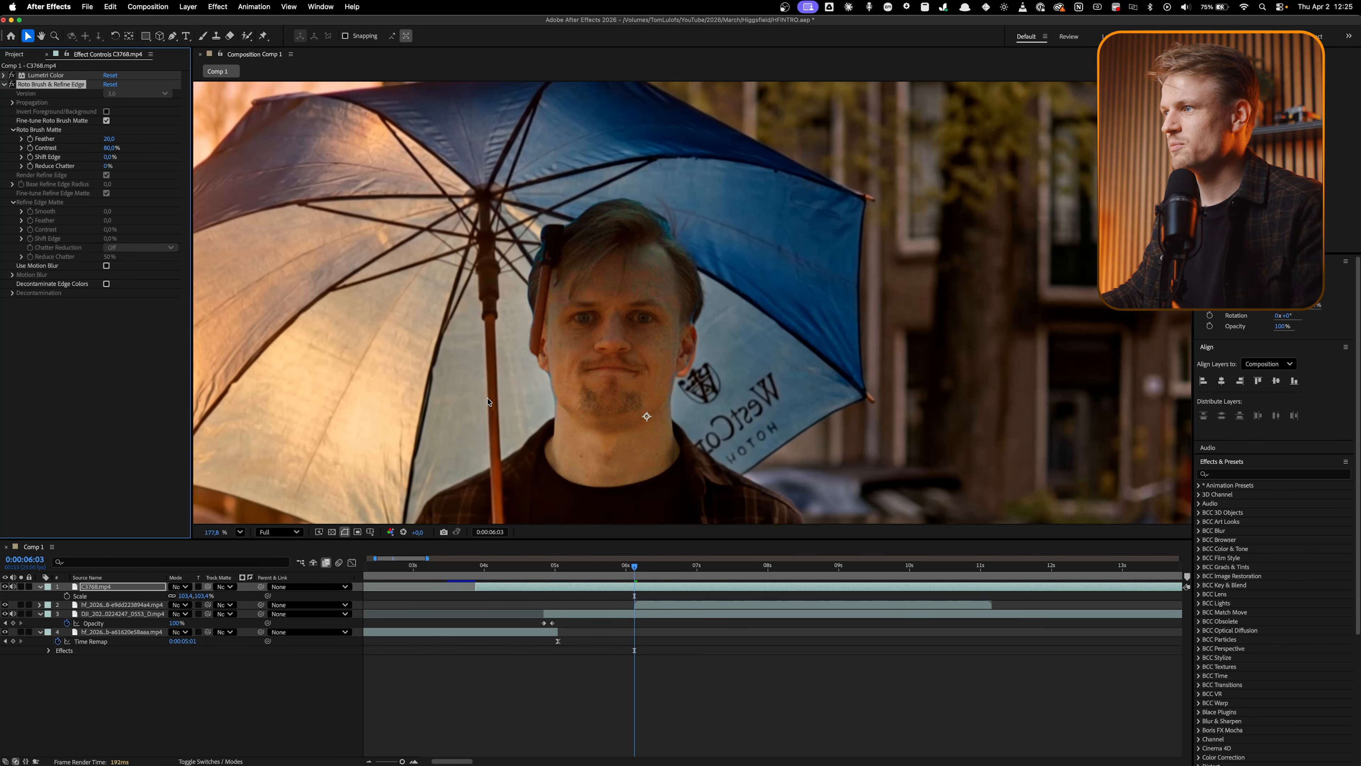
scroll(488, 400, down, 6)
scroll(635, 347, up, 4)
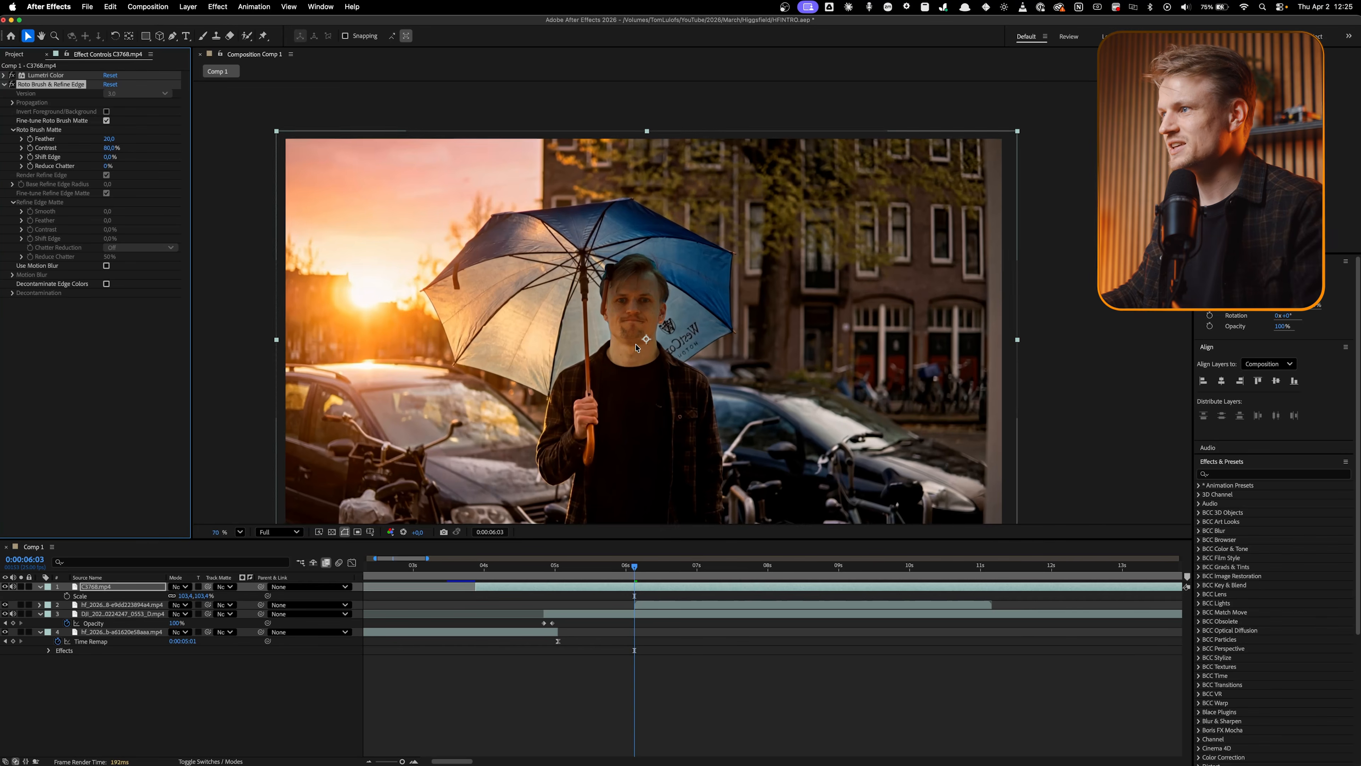
scroll(551, 424, down, 1)
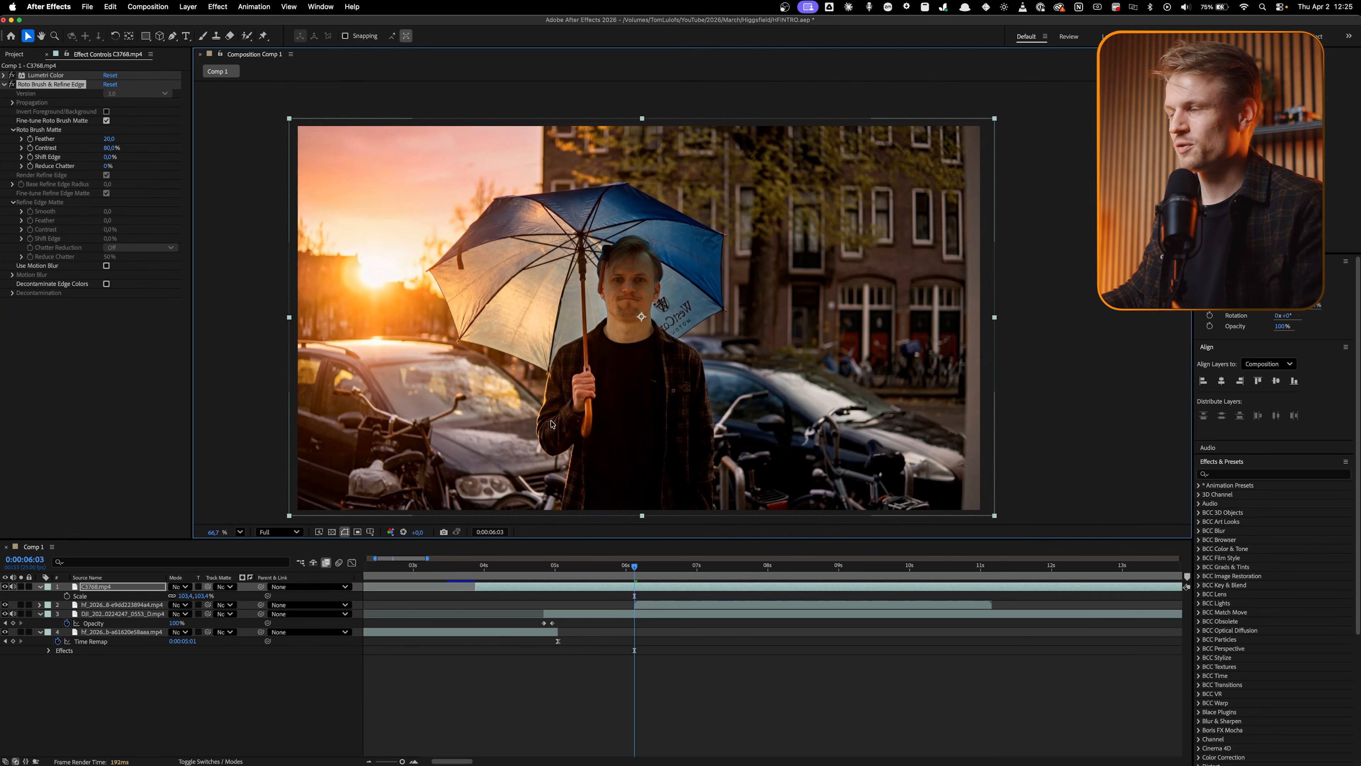